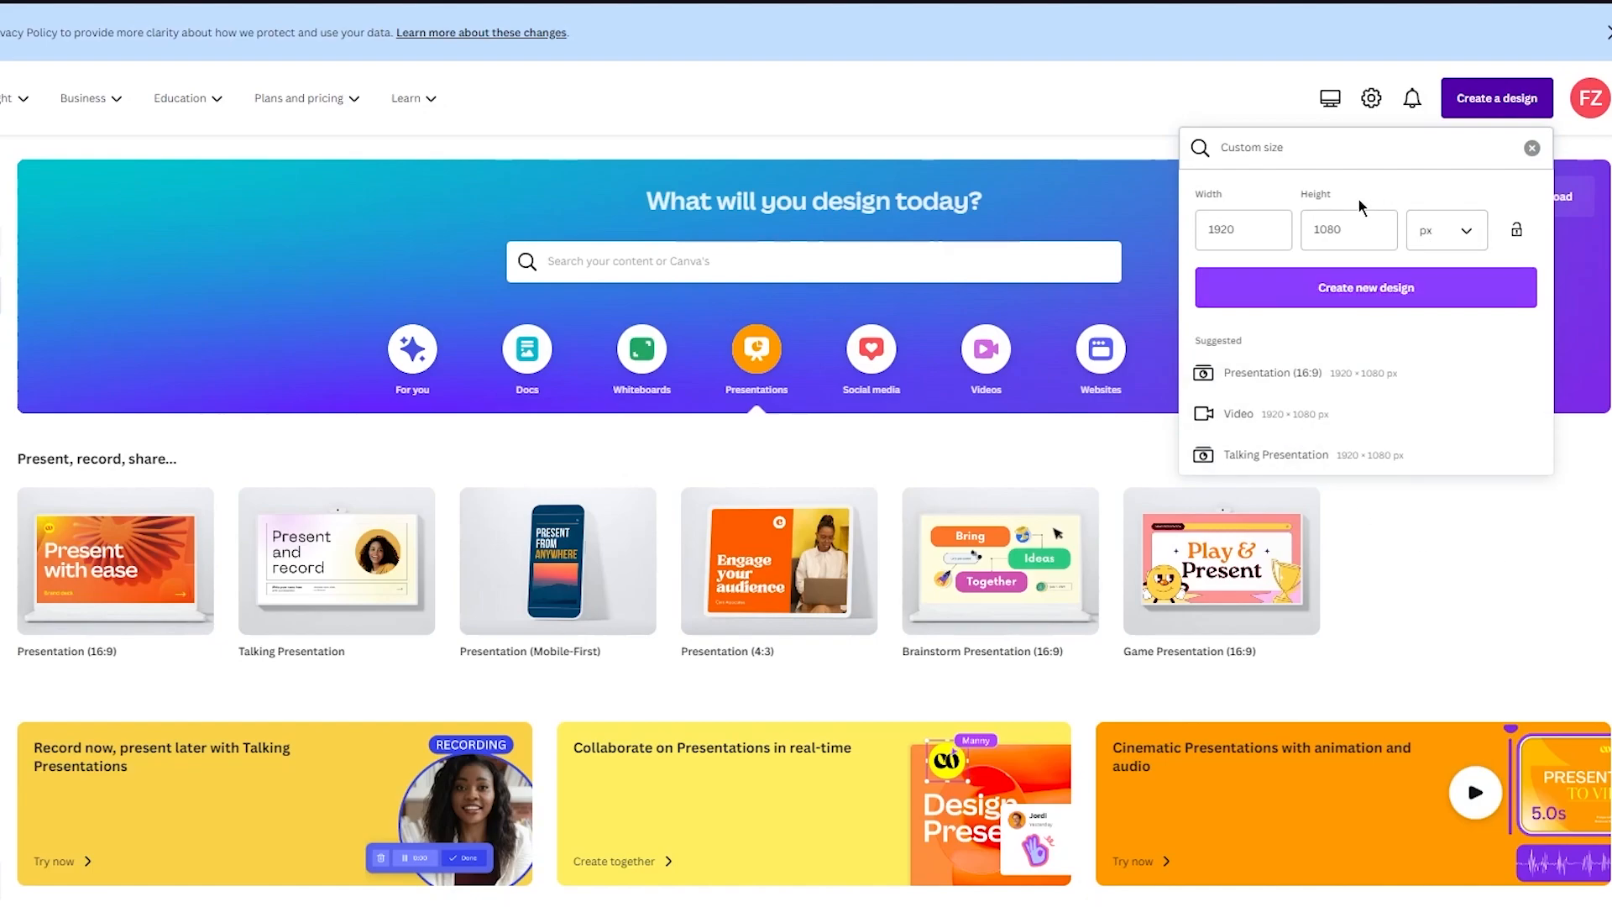
Step: Create a new custom-size design 1080 px wide and 1080 px high
{"action": "left_click", "coordinate": [1263, 227]}
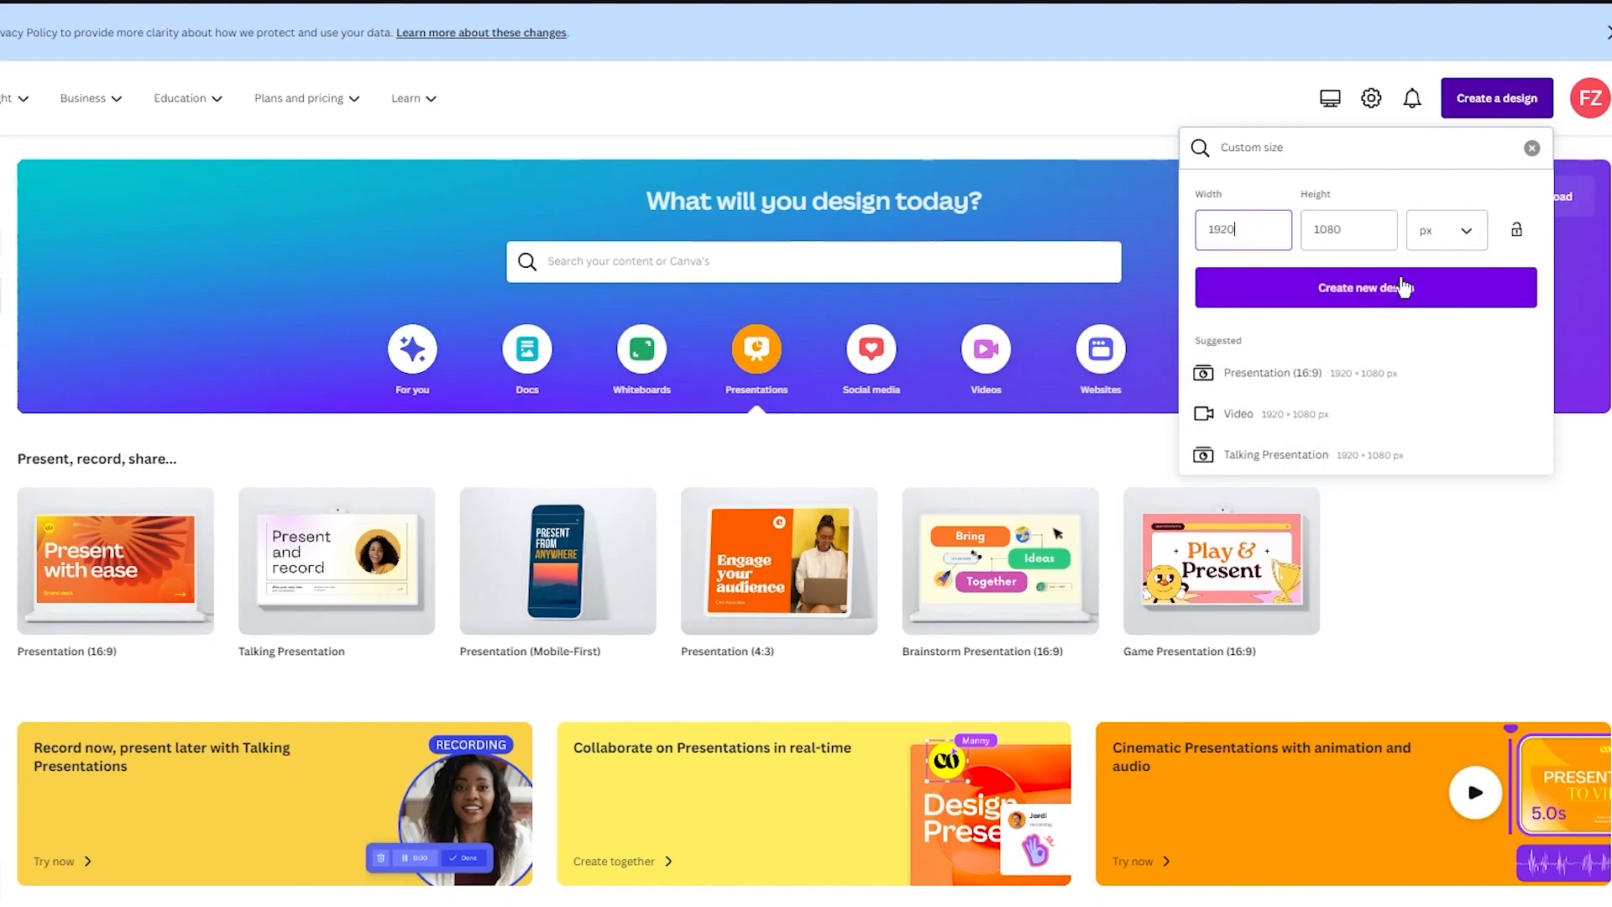
{"action": "key", "text": "ctrl+a"}
{"action": "type", "text": "1080"}
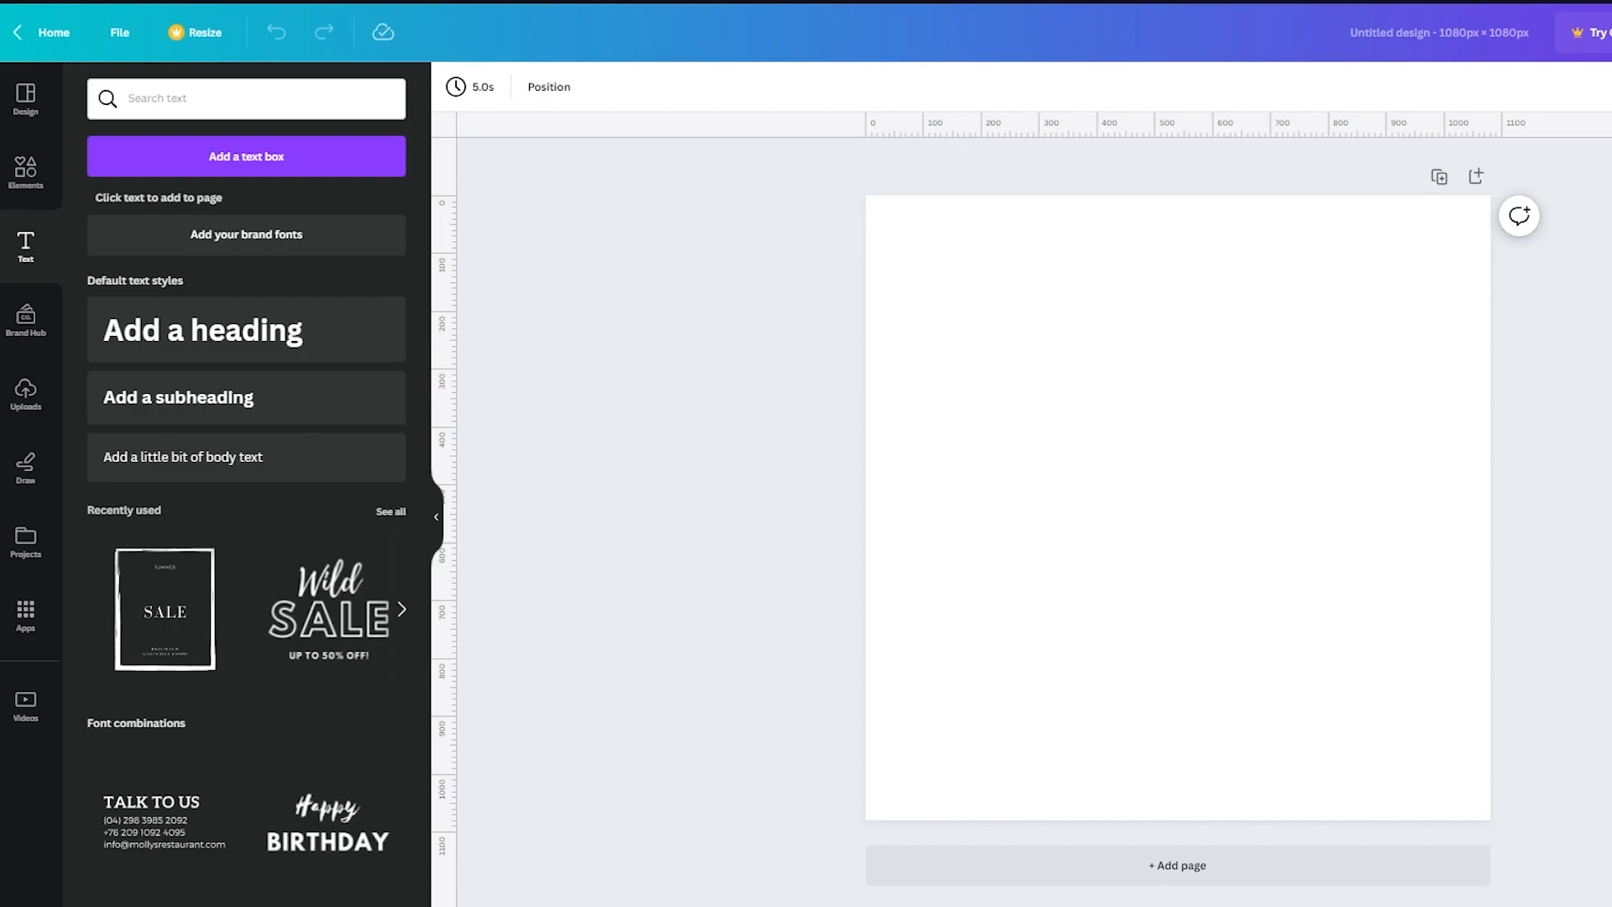
Step: Add the "GRAPHIC DESIGN FOR BEGINNERS" font combination to the page
{"action": "scroll", "coordinate": [288, 522], "scroll_direction": "down", "scroll_amount": 6}
{"action": "scroll", "coordinate": [349, 486], "scroll_direction": "up", "scroll_amount": 1}
{"action": "scroll", "coordinate": [277, 504], "scroll_direction": "down", "scroll_amount": 6}
{"action": "scroll", "coordinate": [277, 505], "scroll_direction": "down", "scroll_amount": 15}
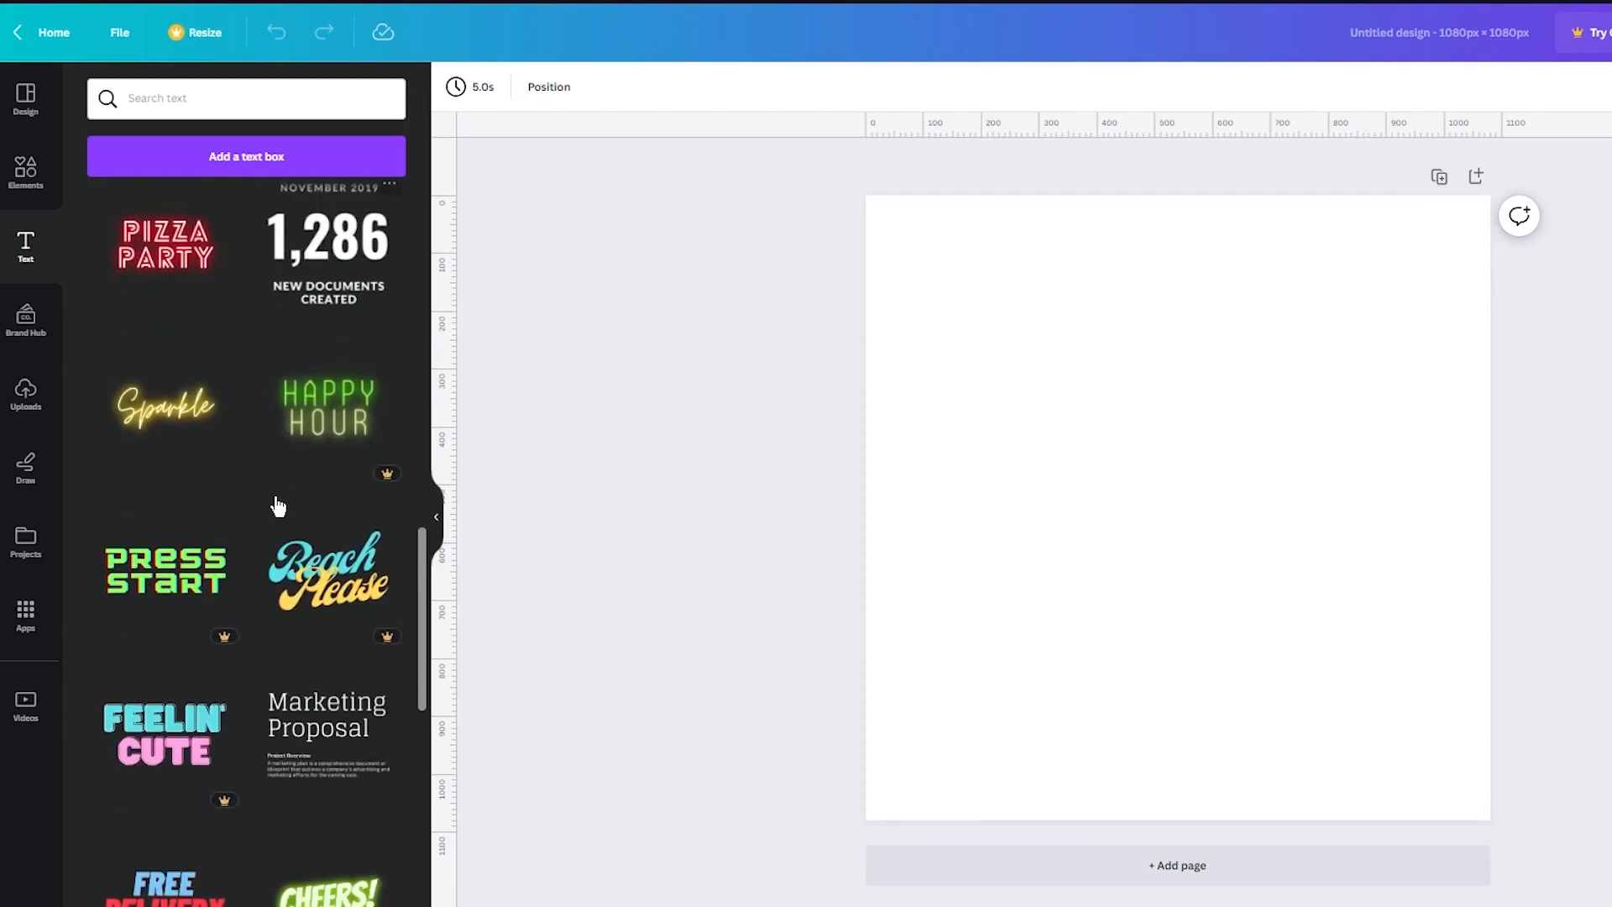
{"action": "scroll", "coordinate": [278, 509], "scroll_direction": "down", "scroll_amount": 6}
{"action": "left_click", "coordinate": [360, 571]}
Step: Delete the small text lines above and below the GRAPHIC DESIGN heading, leaving only the heading
{"action": "left_click", "coordinate": [1091, 370]}
{"action": "key", "text": "Delete"}
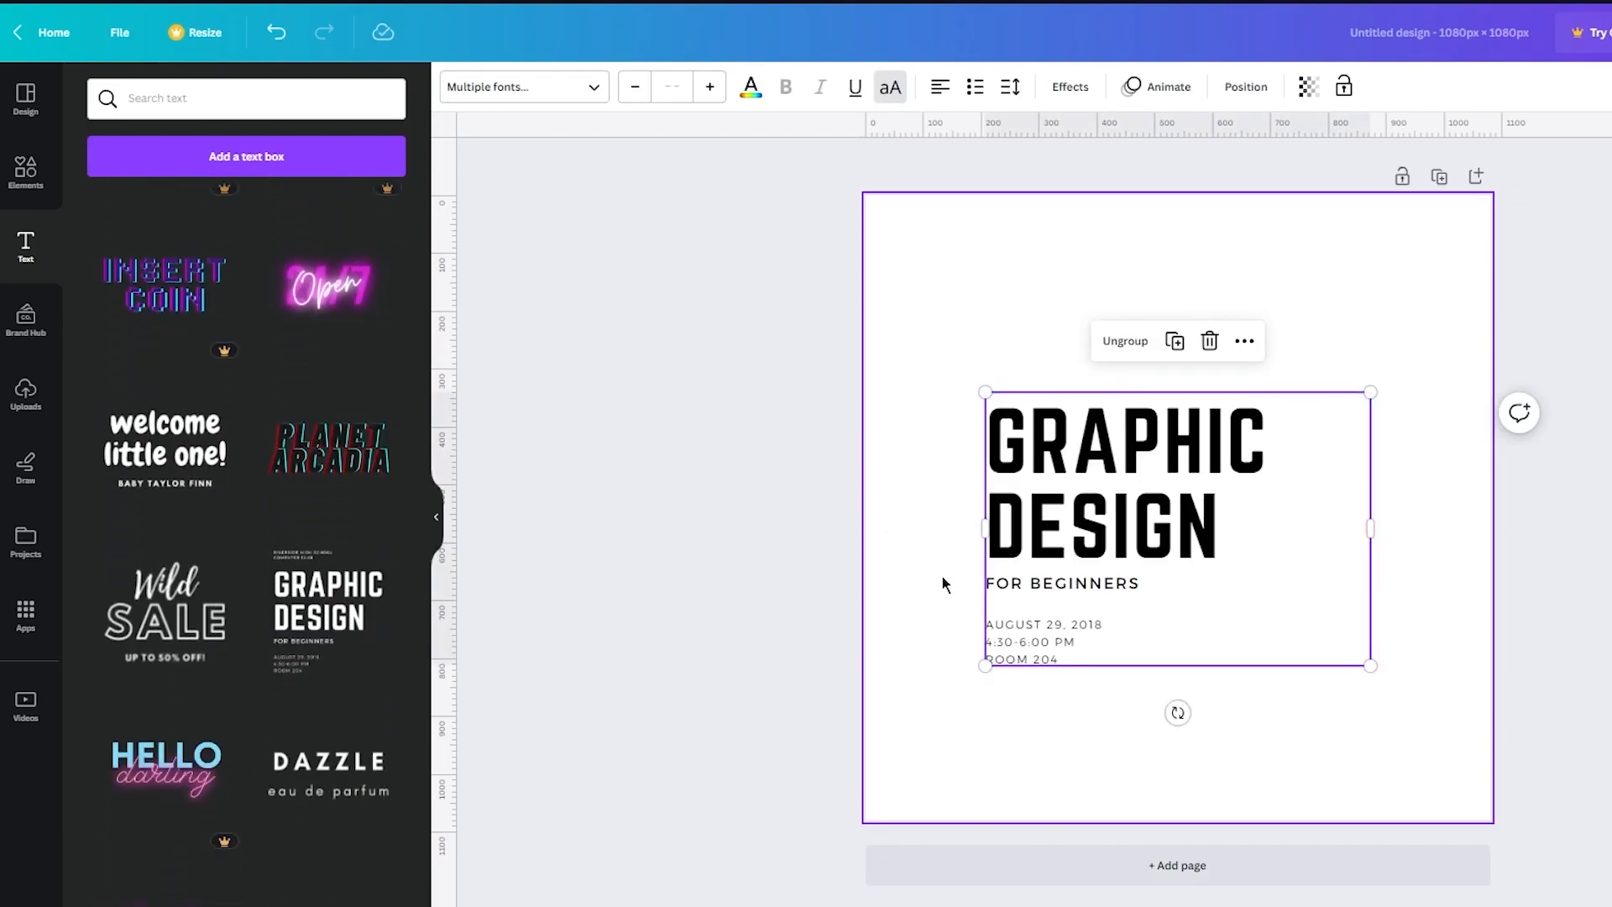
{"action": "left_click_drag", "start_coordinate": [1041, 726], "coordinate": [1026, 579]}
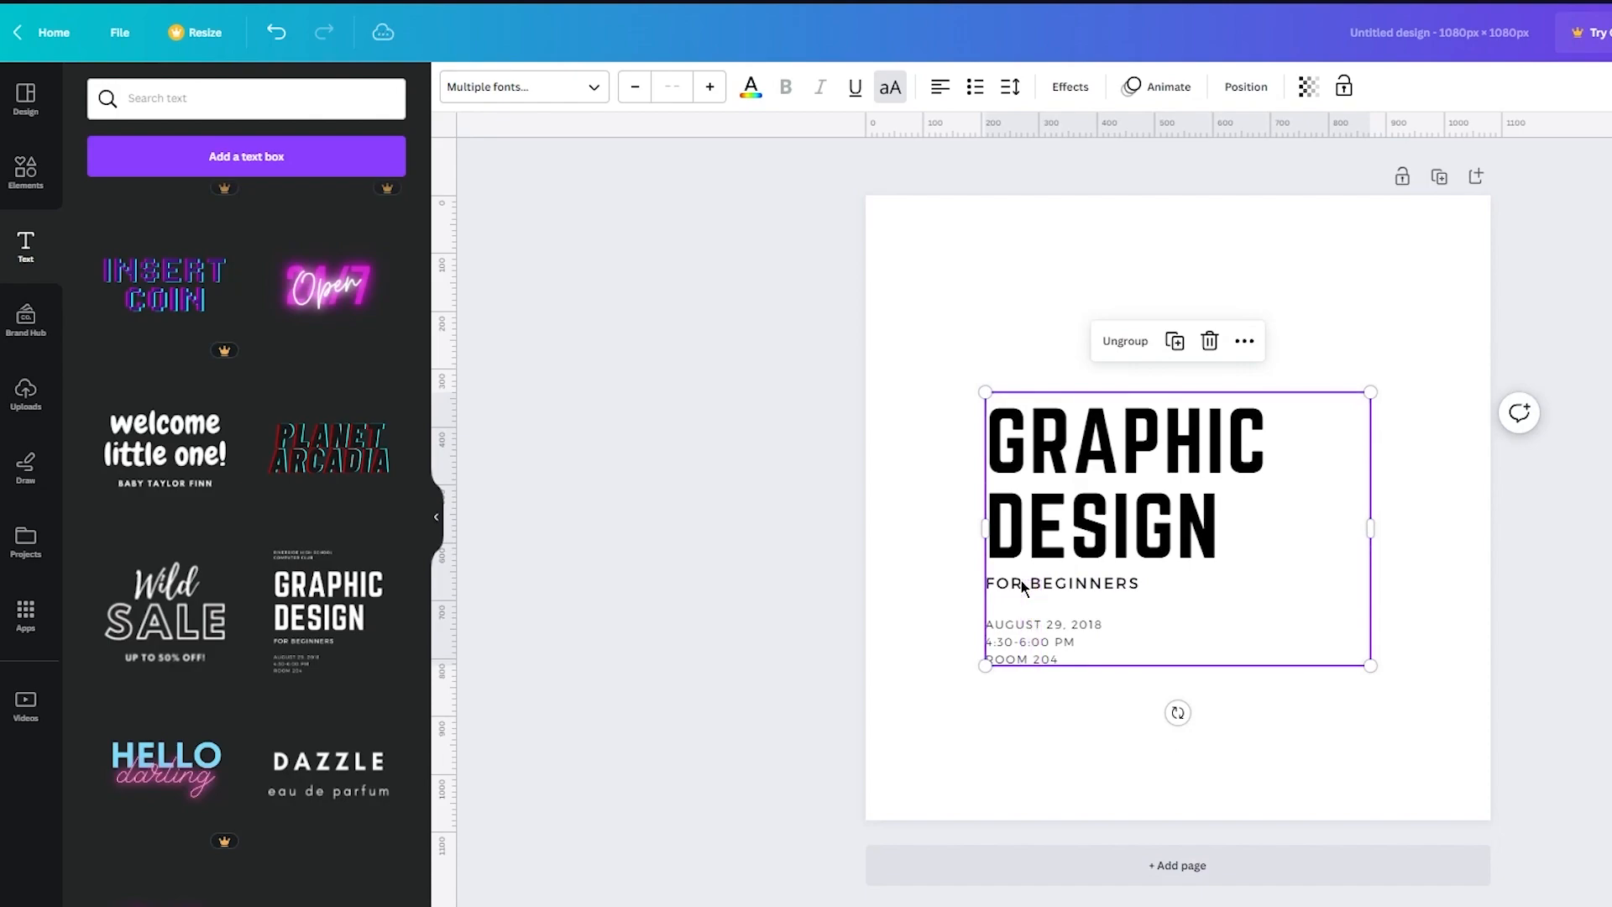
{"action": "left_click", "coordinate": [1056, 657]}
{"action": "key", "text": "Delete"}
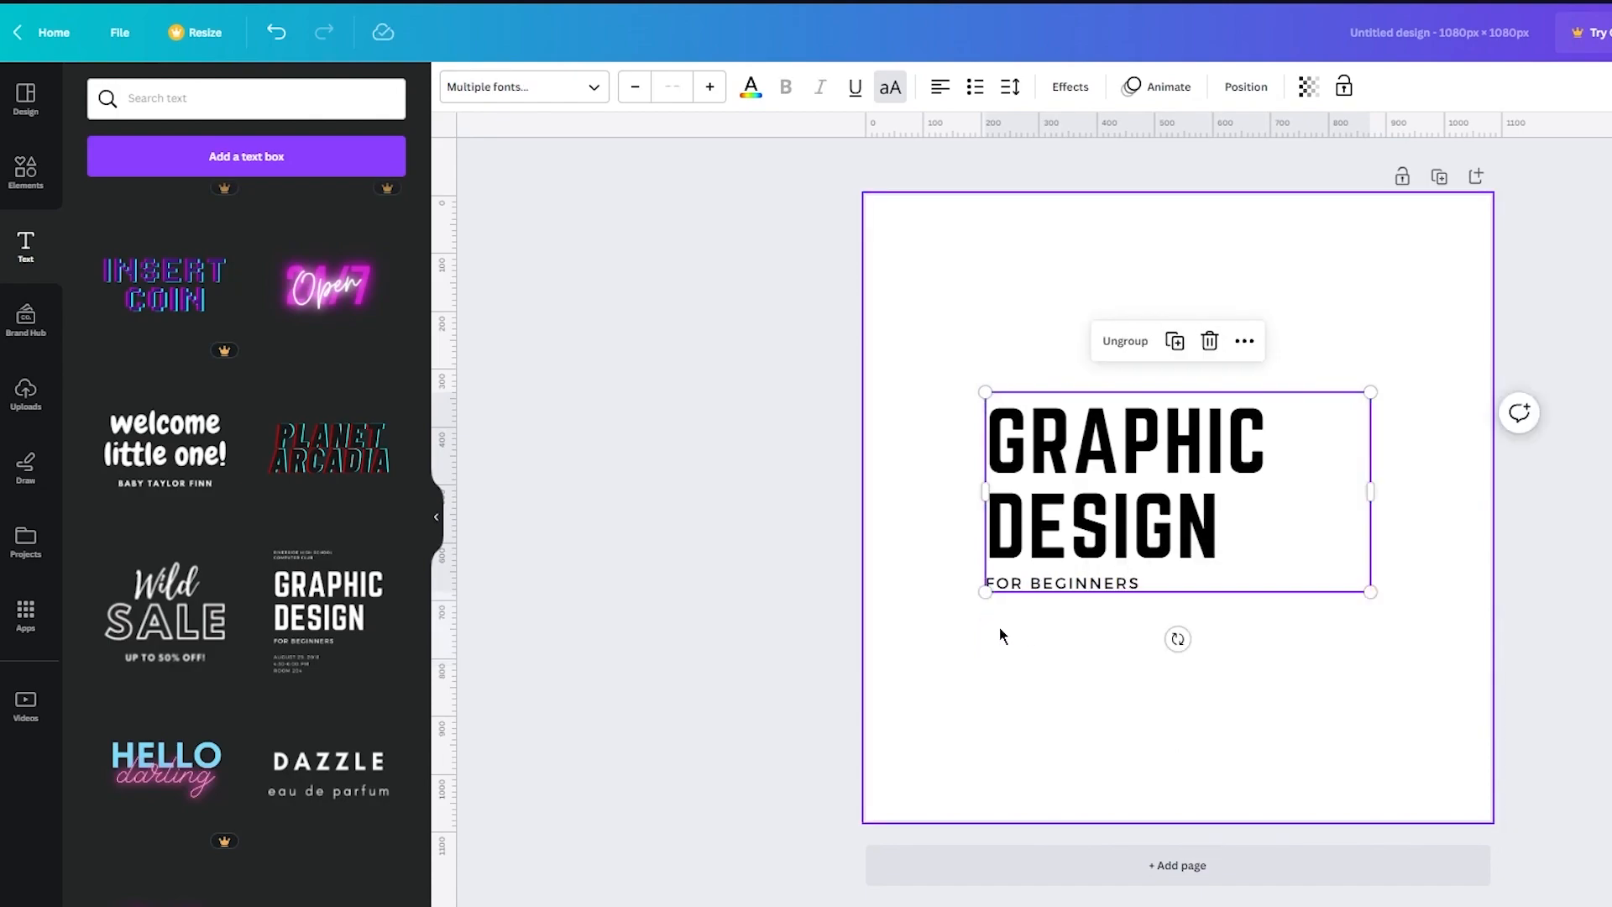
{"action": "left_click", "coordinate": [1056, 591]}
{"action": "key", "text": "Delete"}
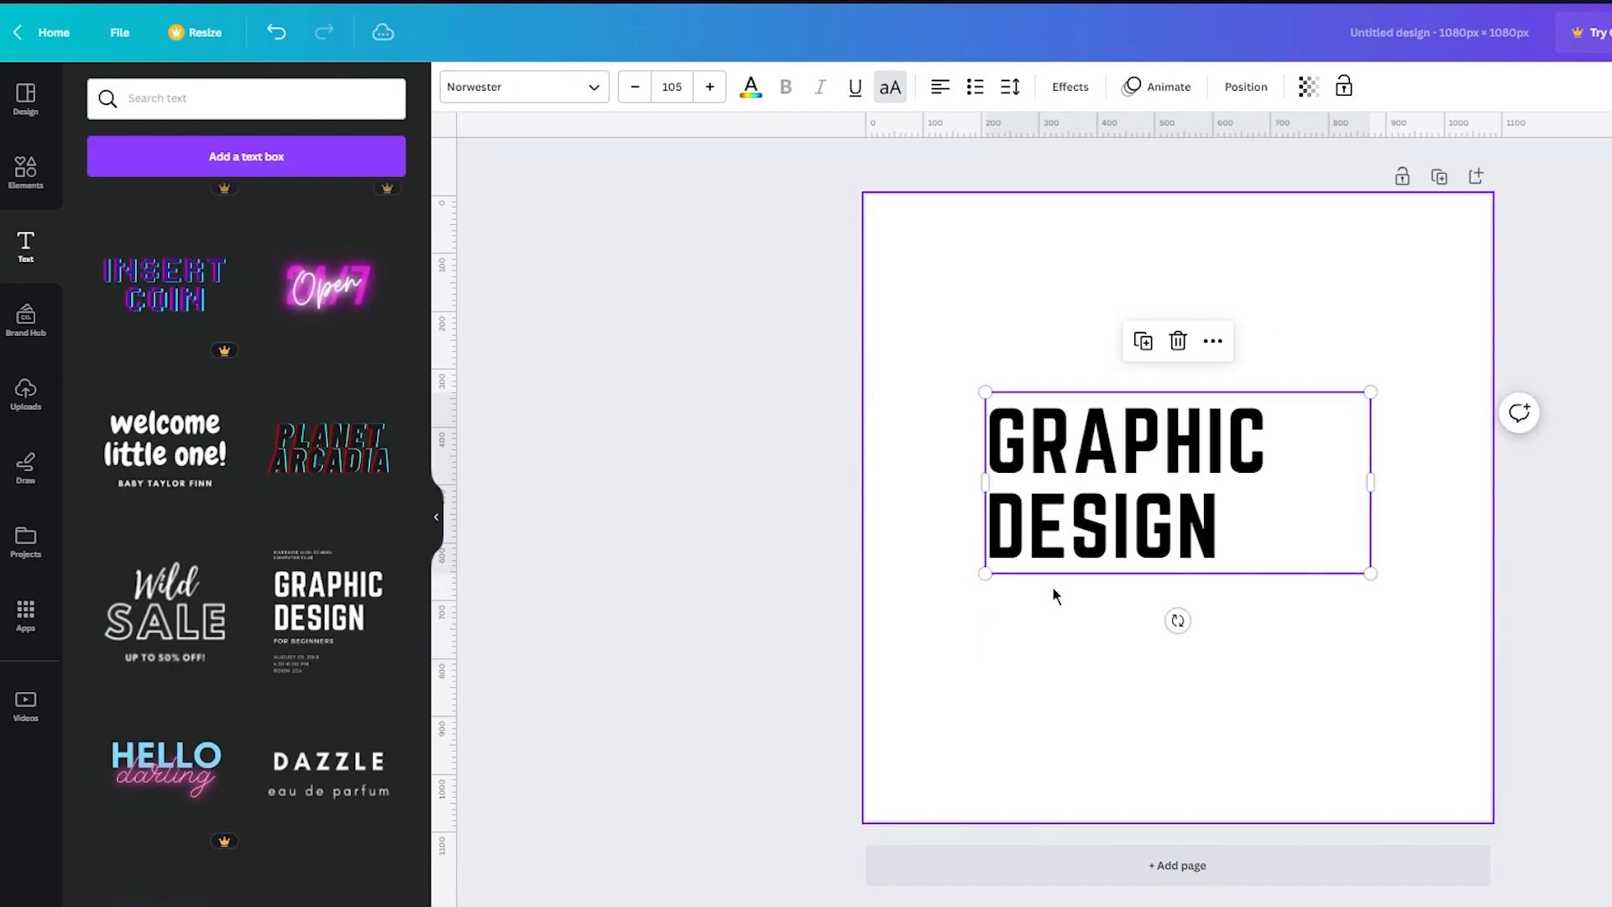
Step: Replace the GRAPHIC DESIGN heading text with "CR"
{"action": "double_click", "coordinate": [1199, 576]}
{"action": "type", "text": "LB"}
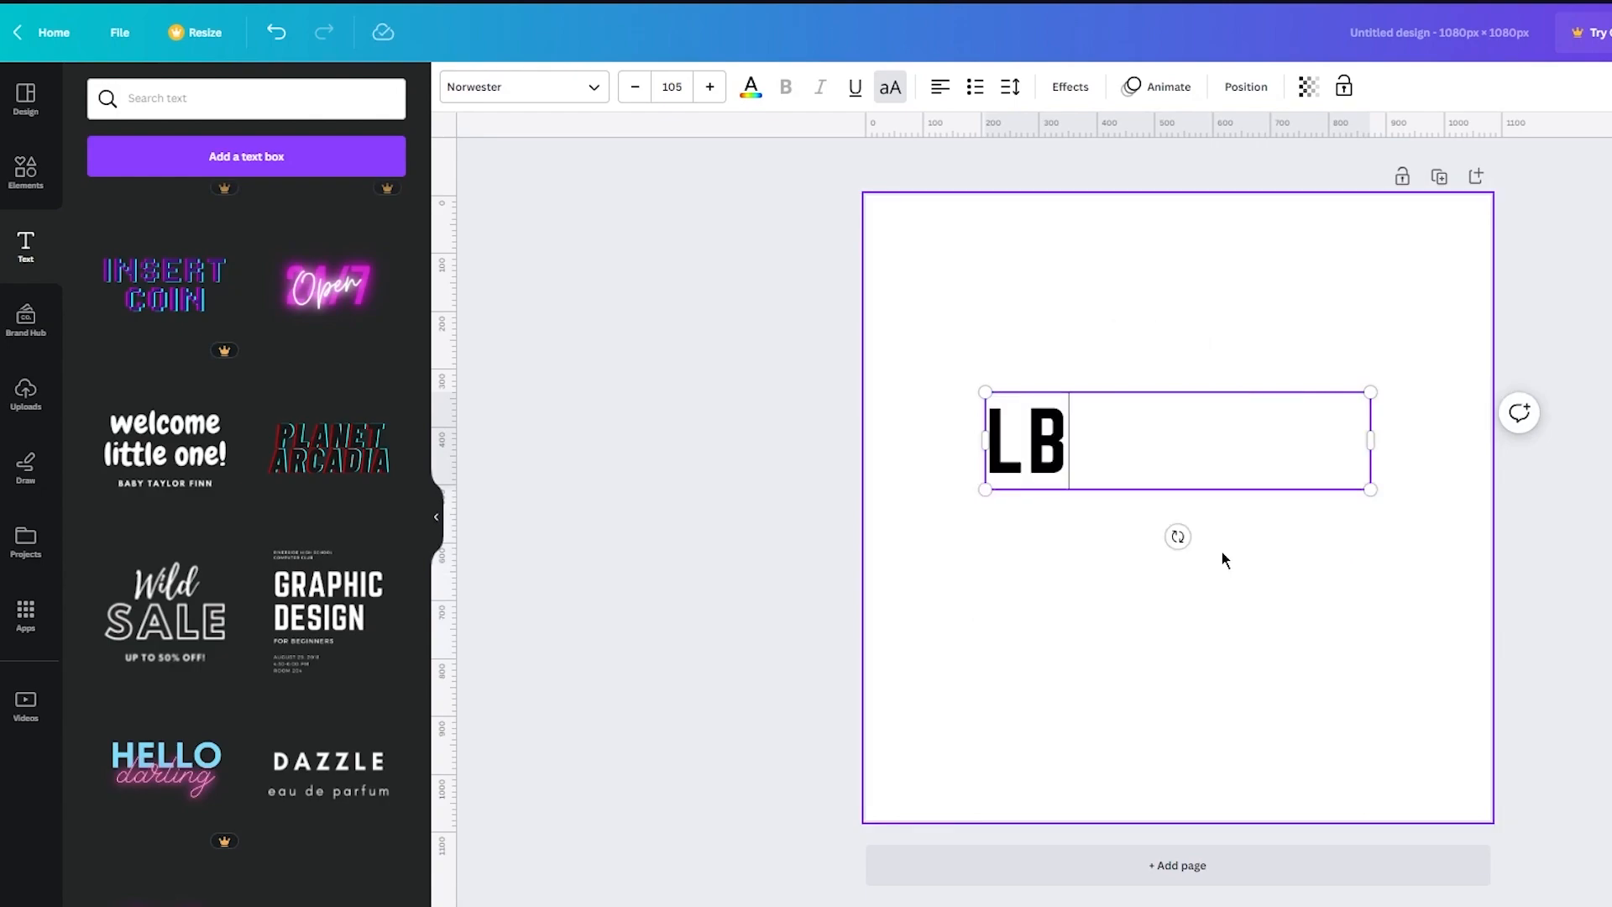
{"action": "key", "text": "BackSpace"}
{"action": "key", "text": "BackSpace"}
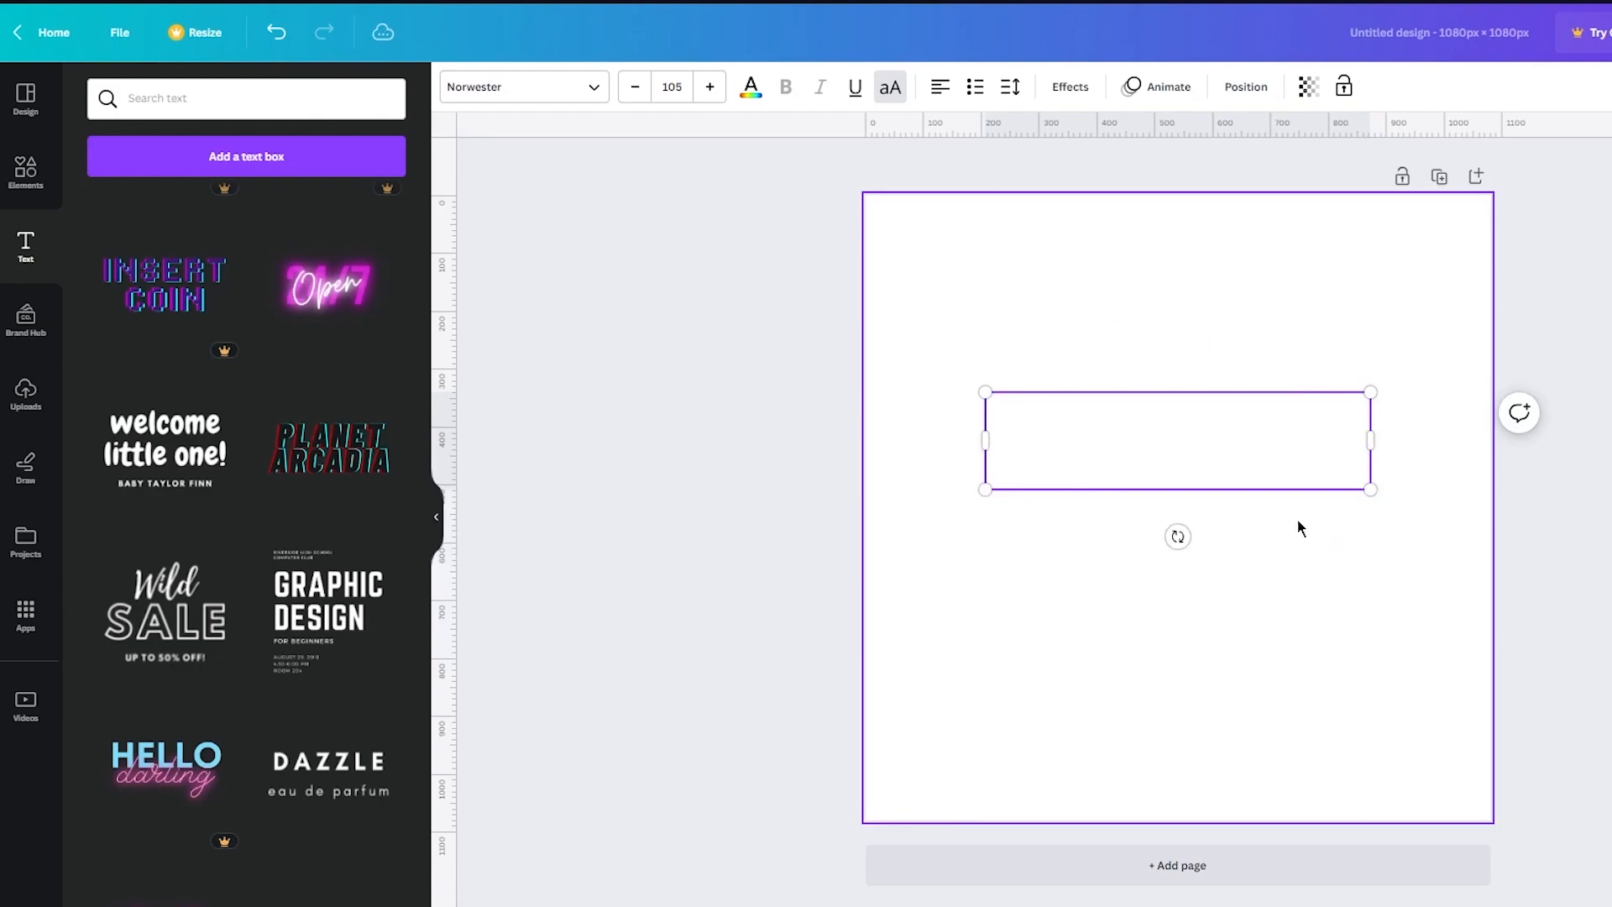
{"action": "type", "text": "CR"}
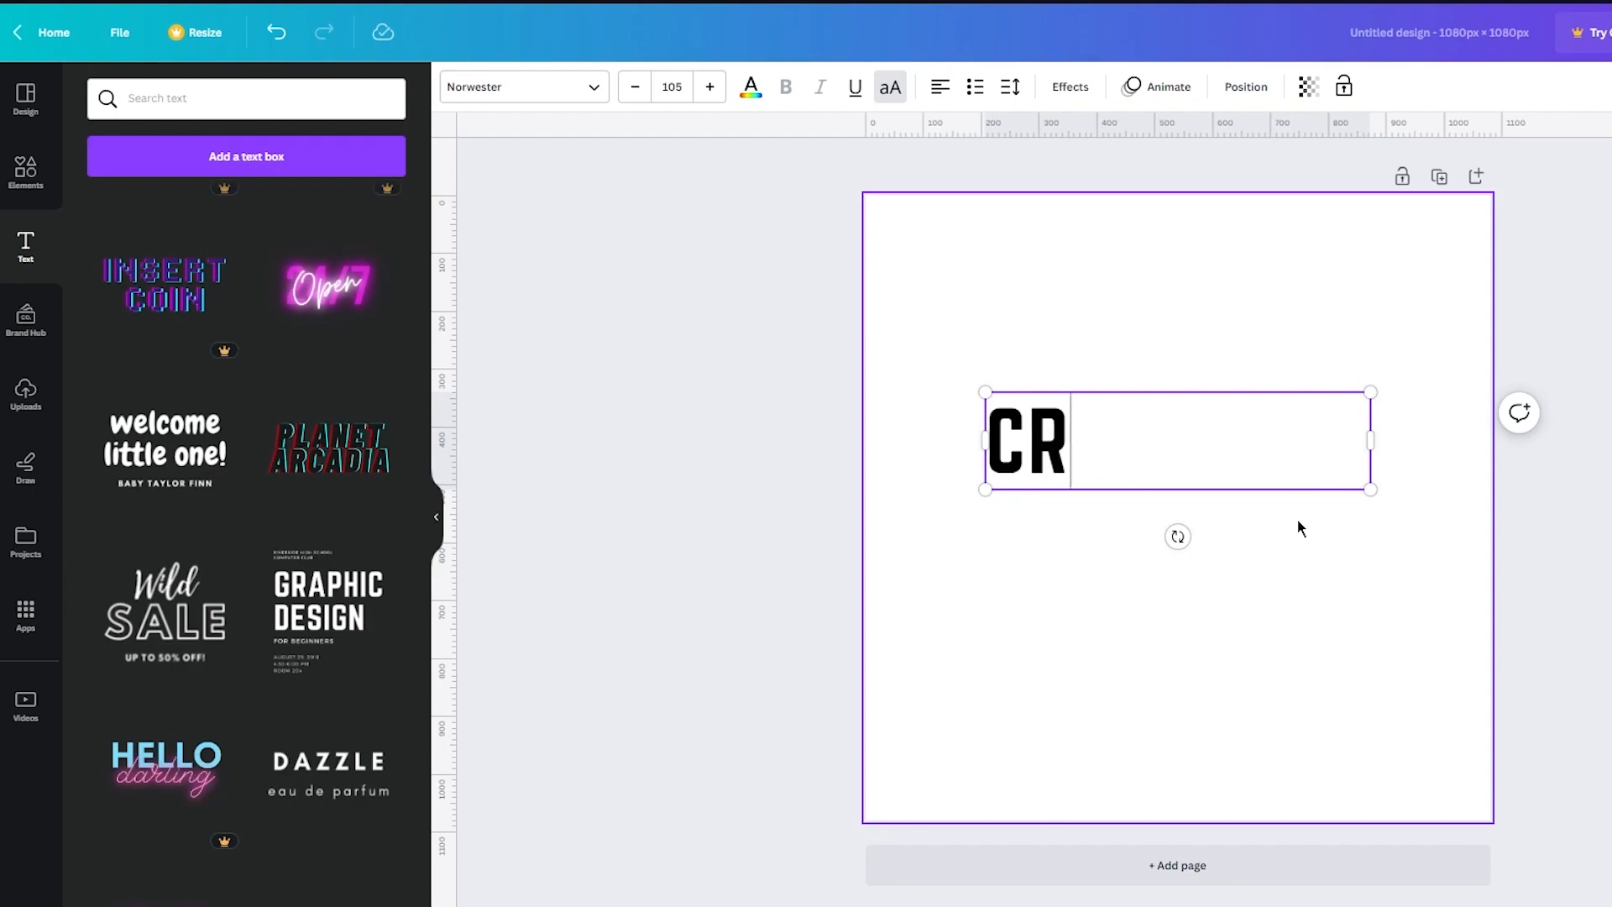
{"action": "key", "text": "Escape"}
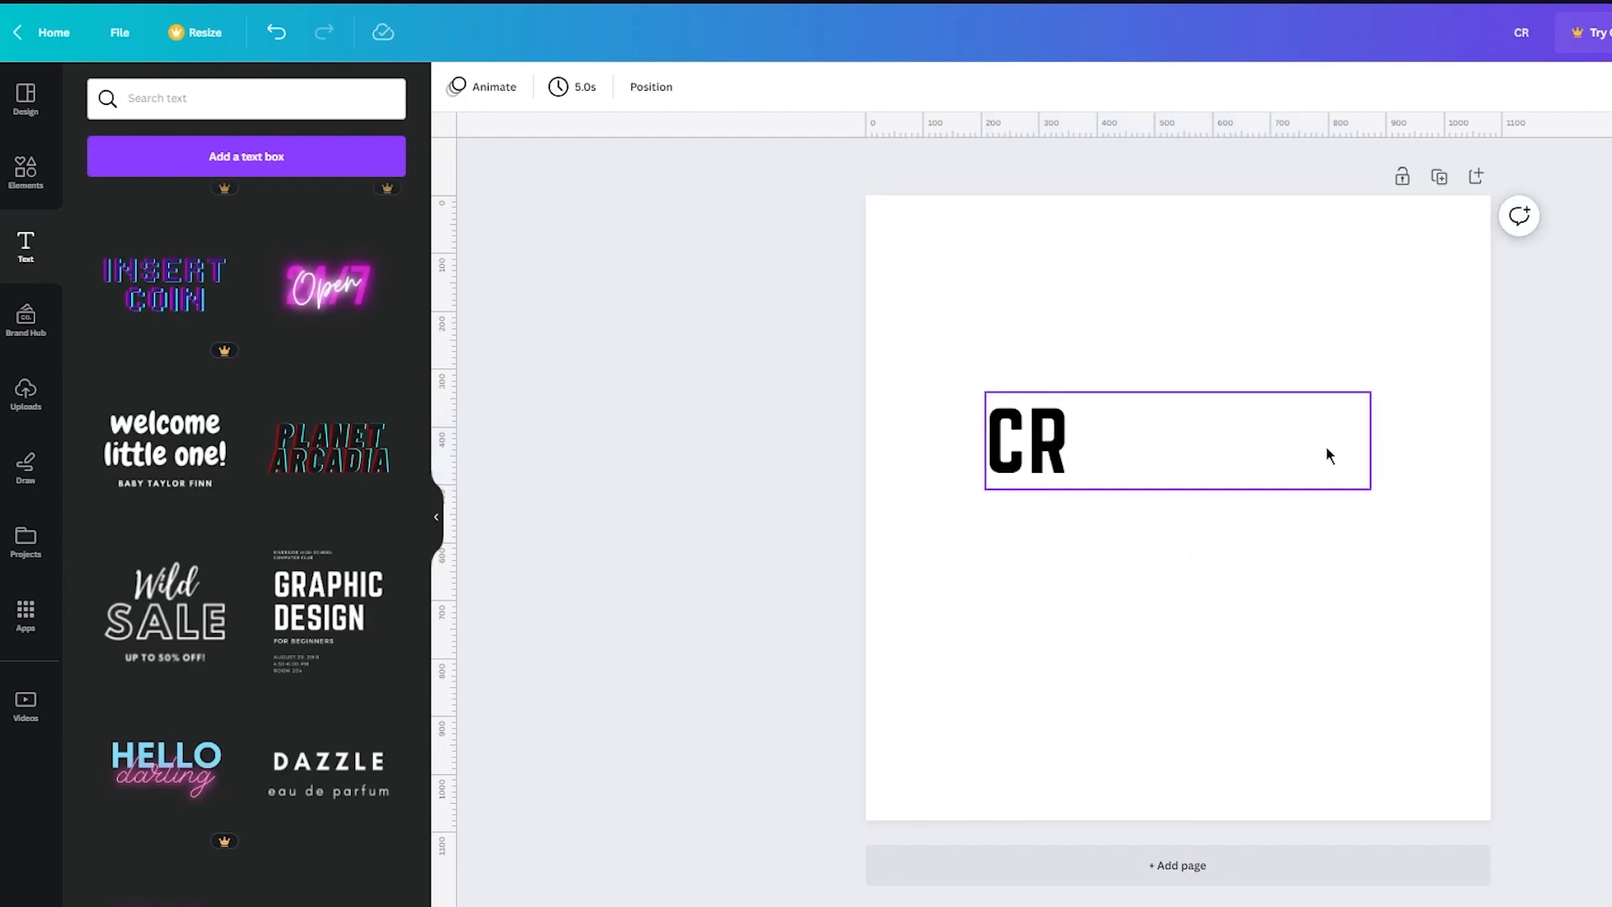
Step: Enlarge the CR text to size 600 and place it centrally so it fills most of the page
{"action": "left_click", "coordinate": [1183, 457]}
{"action": "left_click_drag", "start_coordinate": [1368, 460], "coordinate": [1555, 788]}
{"action": "left_click_drag", "start_coordinate": [1212, 641], "coordinate": [1132, 476]}
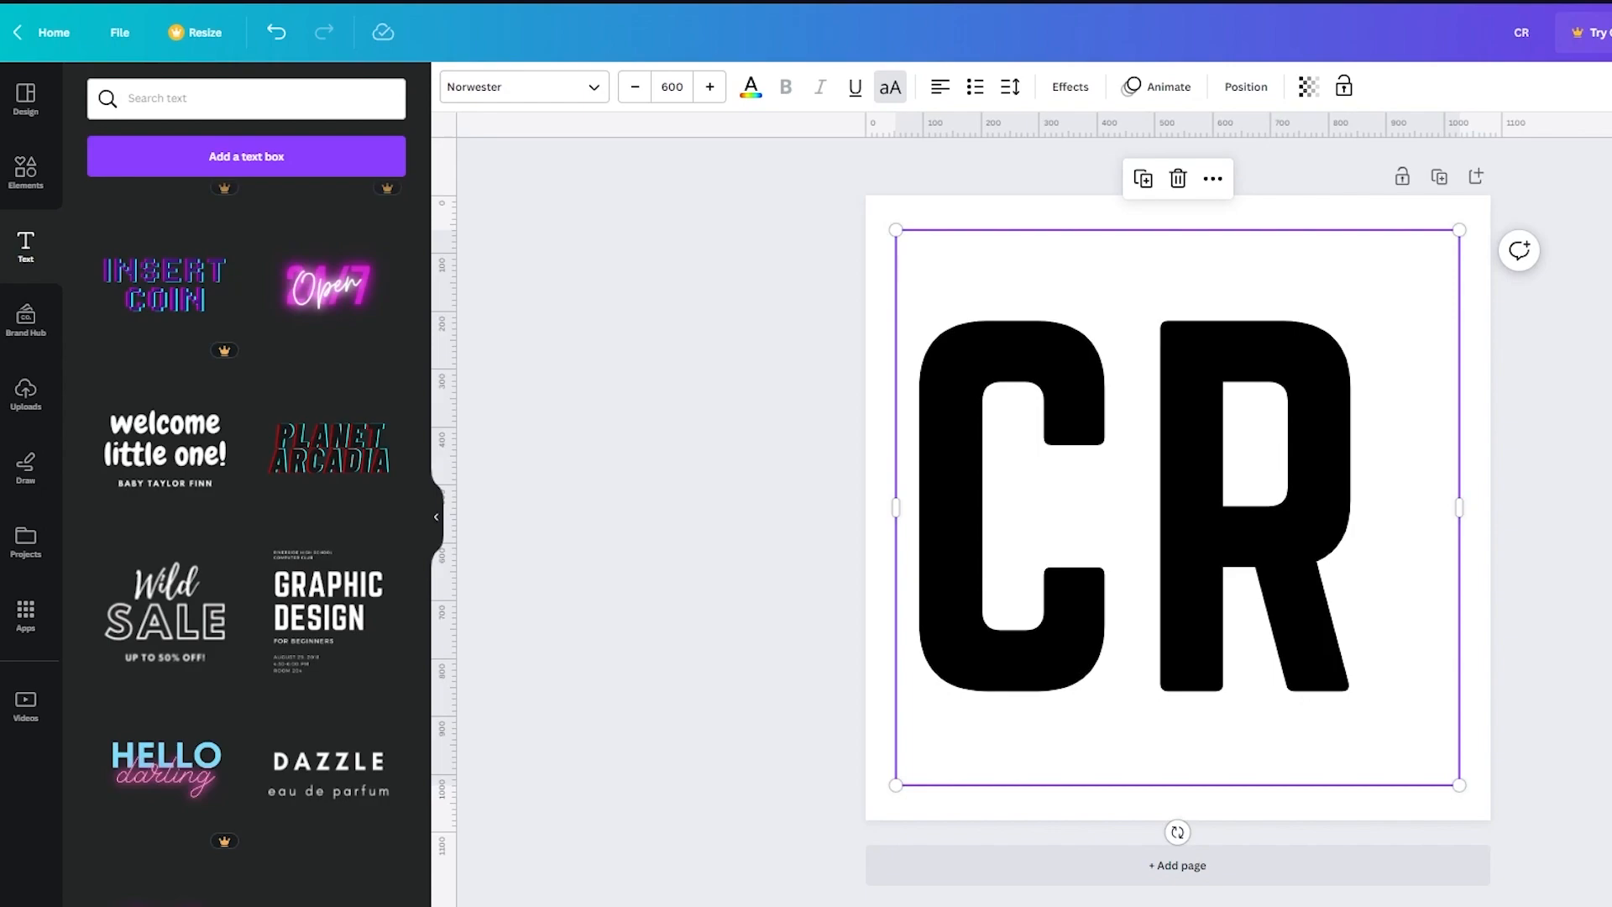
Step: Remove the letter C and narrow the text box around the remaining R
{"action": "left_click", "coordinate": [1147, 492]}
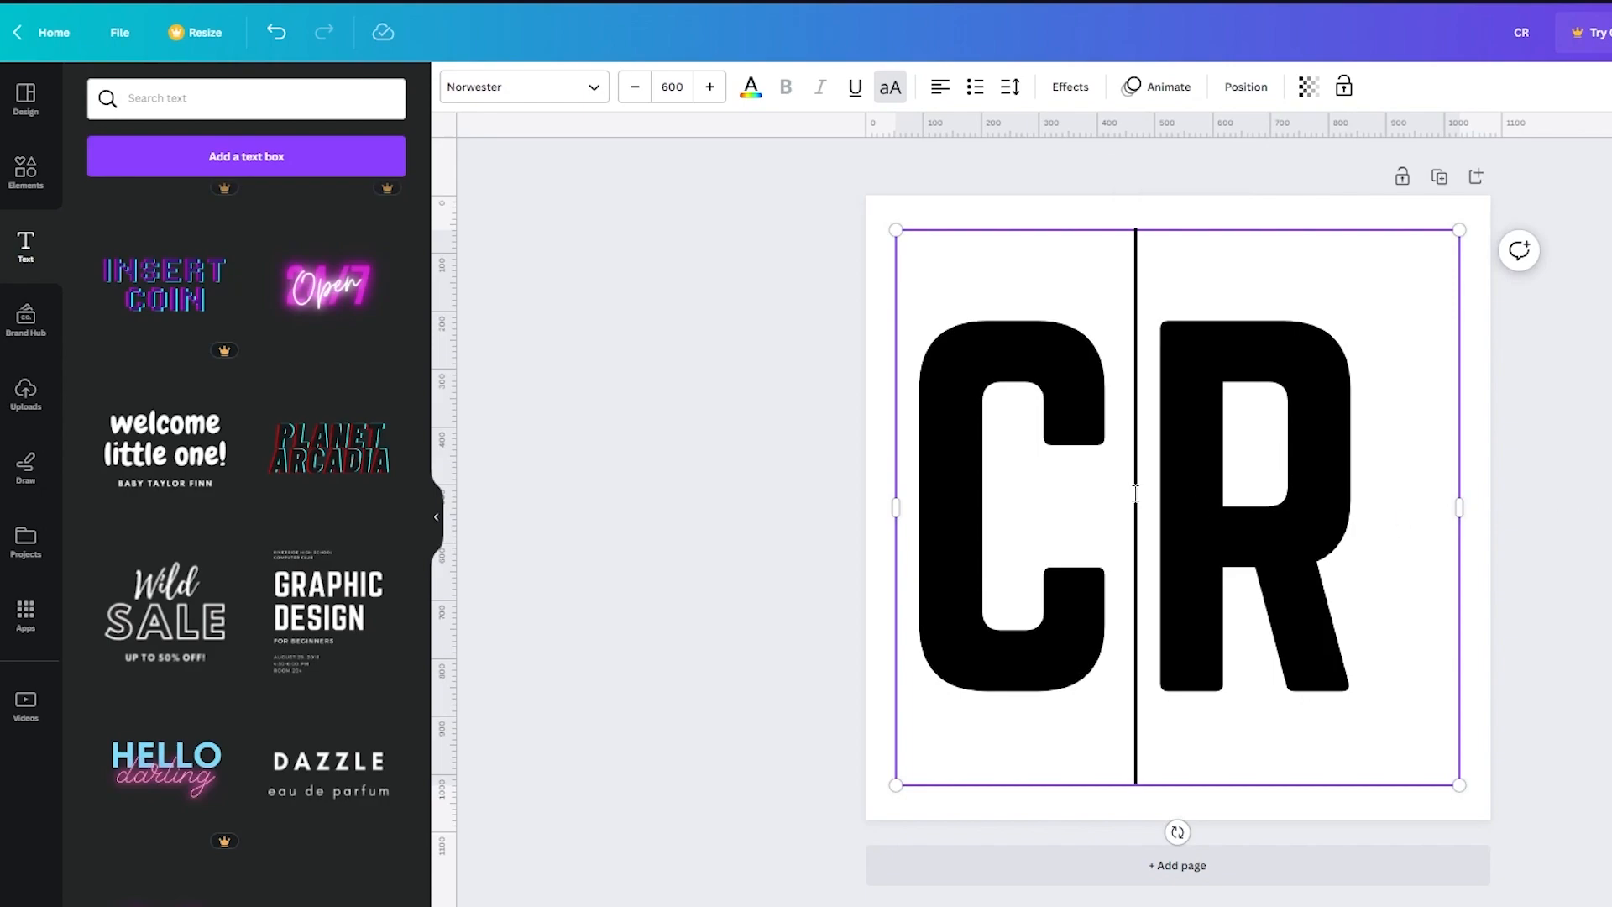
{"action": "key", "text": "BackSpace"}
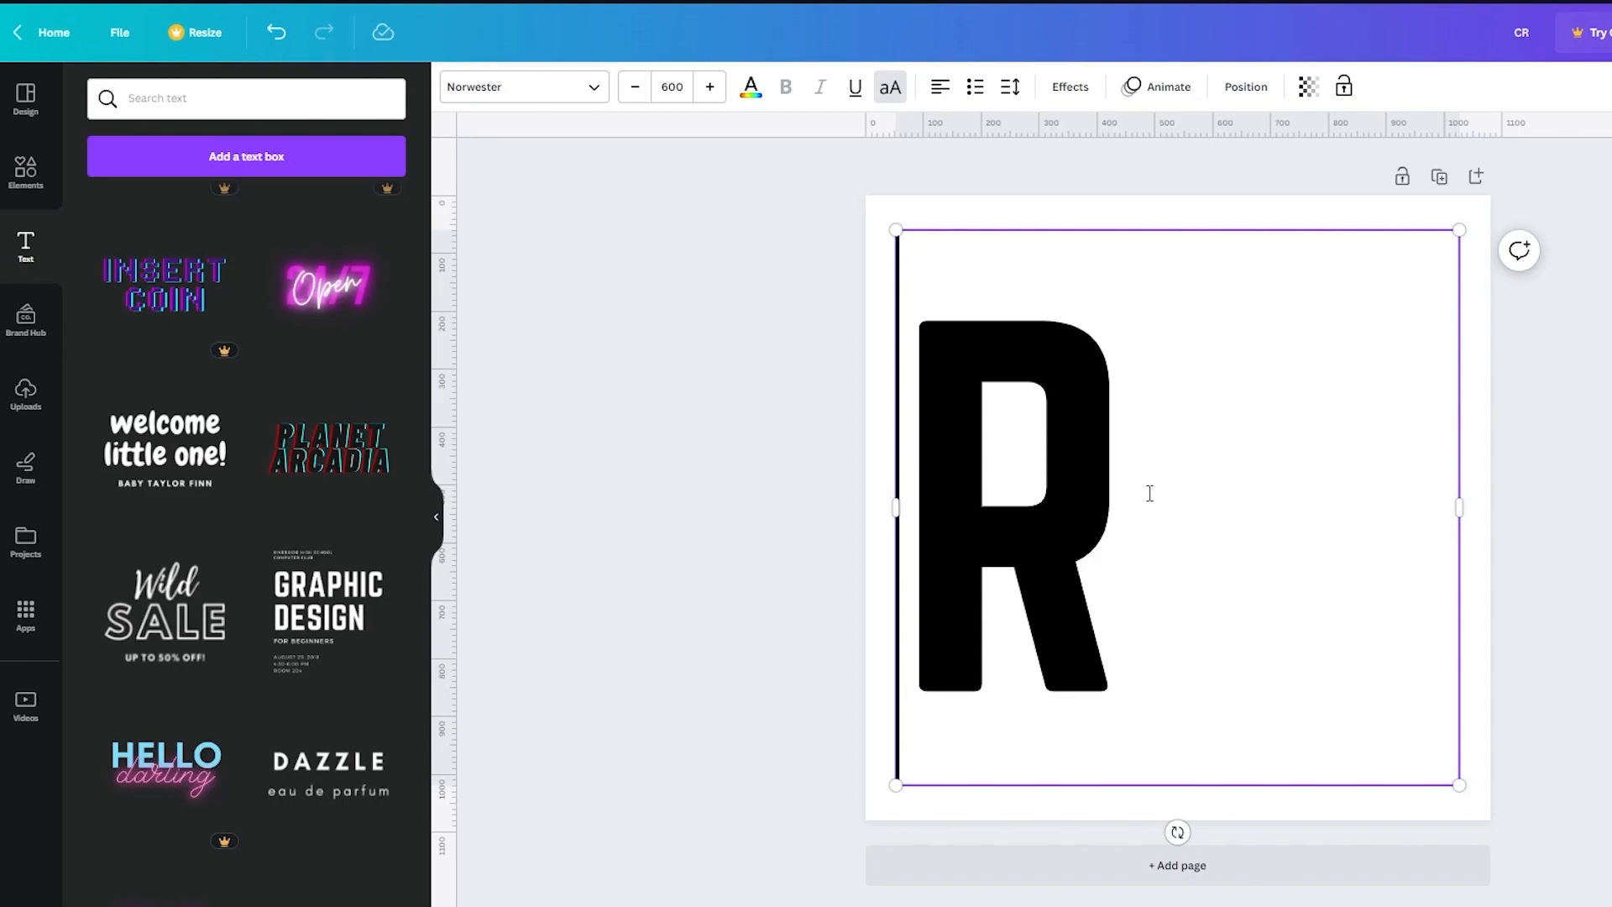
{"action": "left_click_drag", "start_coordinate": [1459, 507], "coordinate": [1180, 510]}
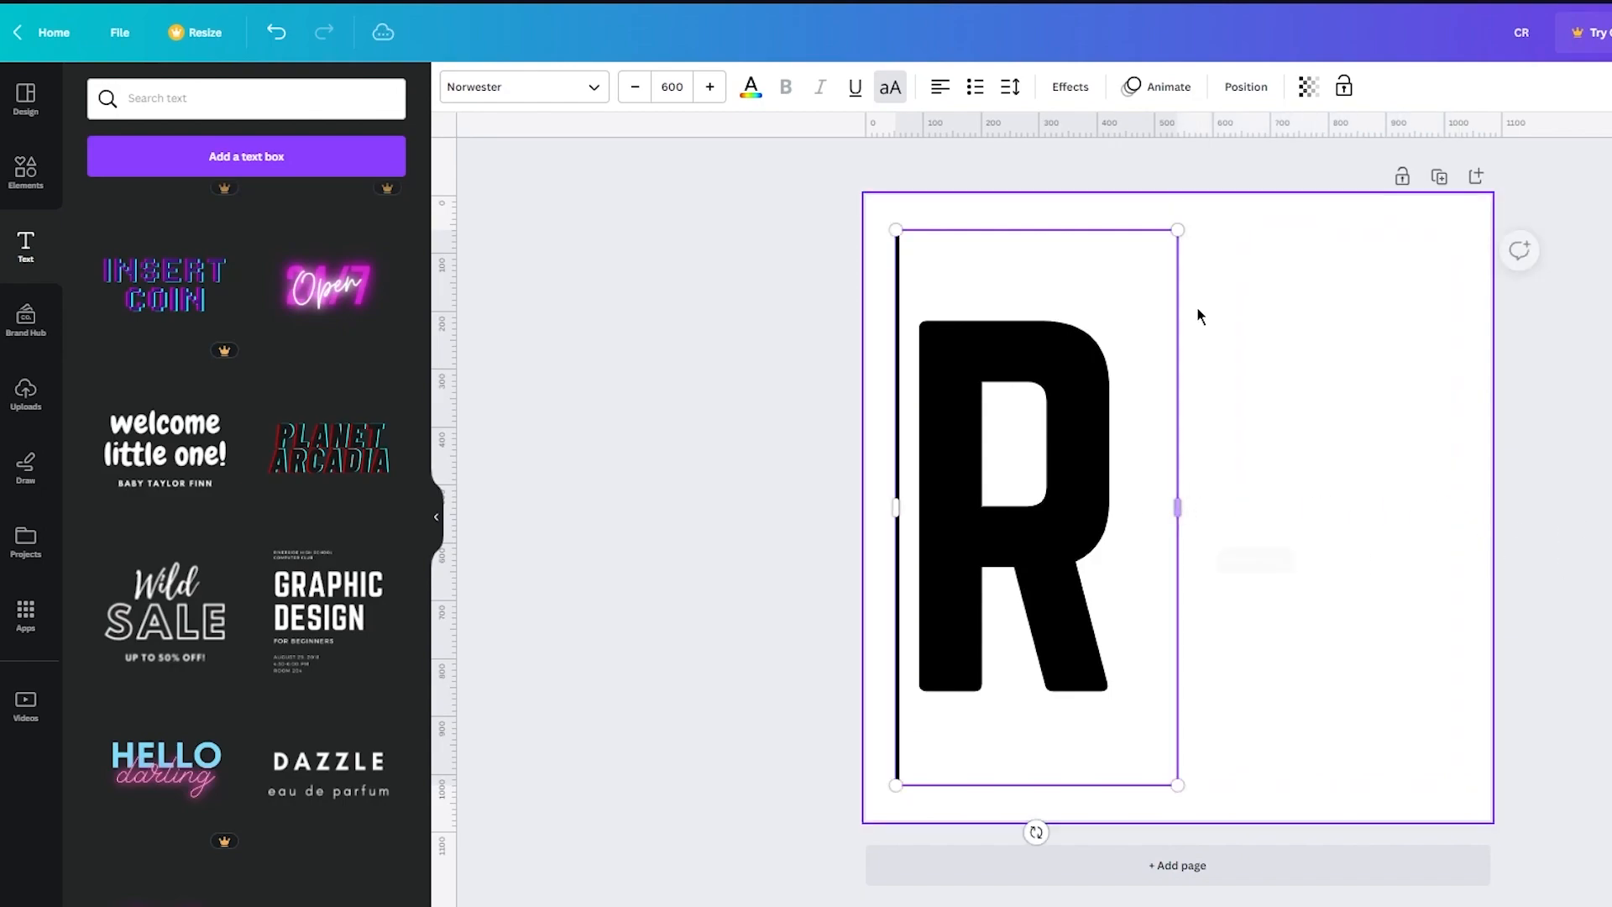
Step: Scale the letter R to size 636 and centre it on the page
{"action": "left_click_drag", "start_coordinate": [1178, 232], "coordinate": [1125, 324]}
{"action": "left_click", "coordinate": [1183, 487]}
{"action": "left_click_drag", "start_coordinate": [1029, 545], "coordinate": [1194, 495]}
{"action": "left_click_drag", "start_coordinate": [1294, 279], "coordinate": [1360, 148]}
{"action": "left_click_drag", "start_coordinate": [1212, 349], "coordinate": [1169, 415]}
Step: Apply the Hollow text effect to the letter R with a thickness of 50
{"action": "left_click", "coordinate": [1073, 90]}
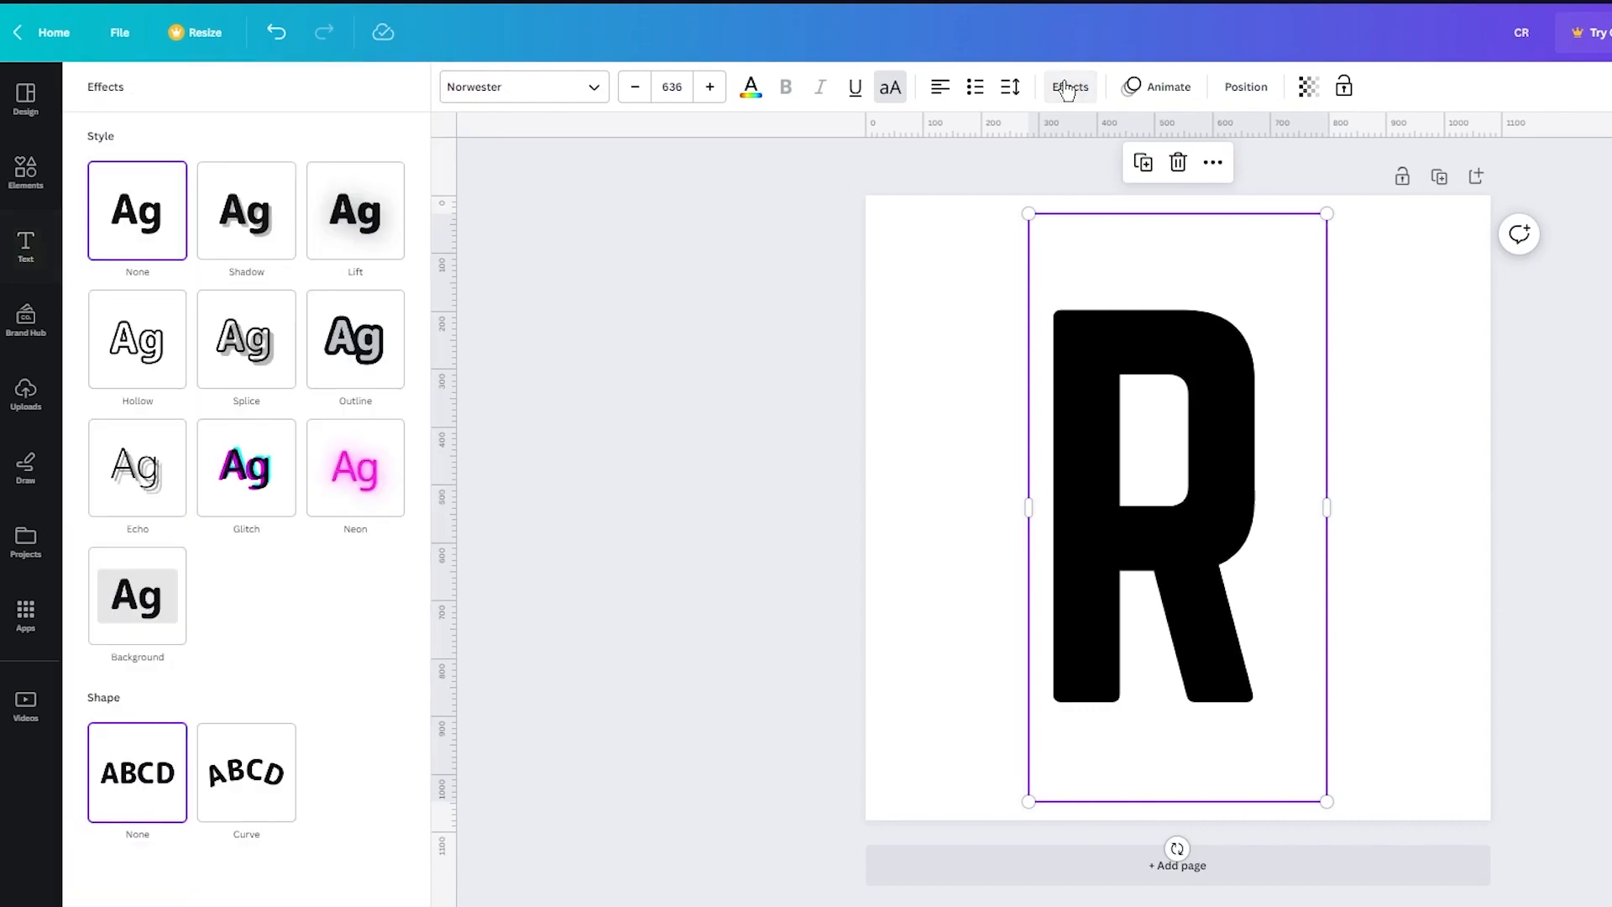
{"action": "left_click", "coordinate": [152, 359]}
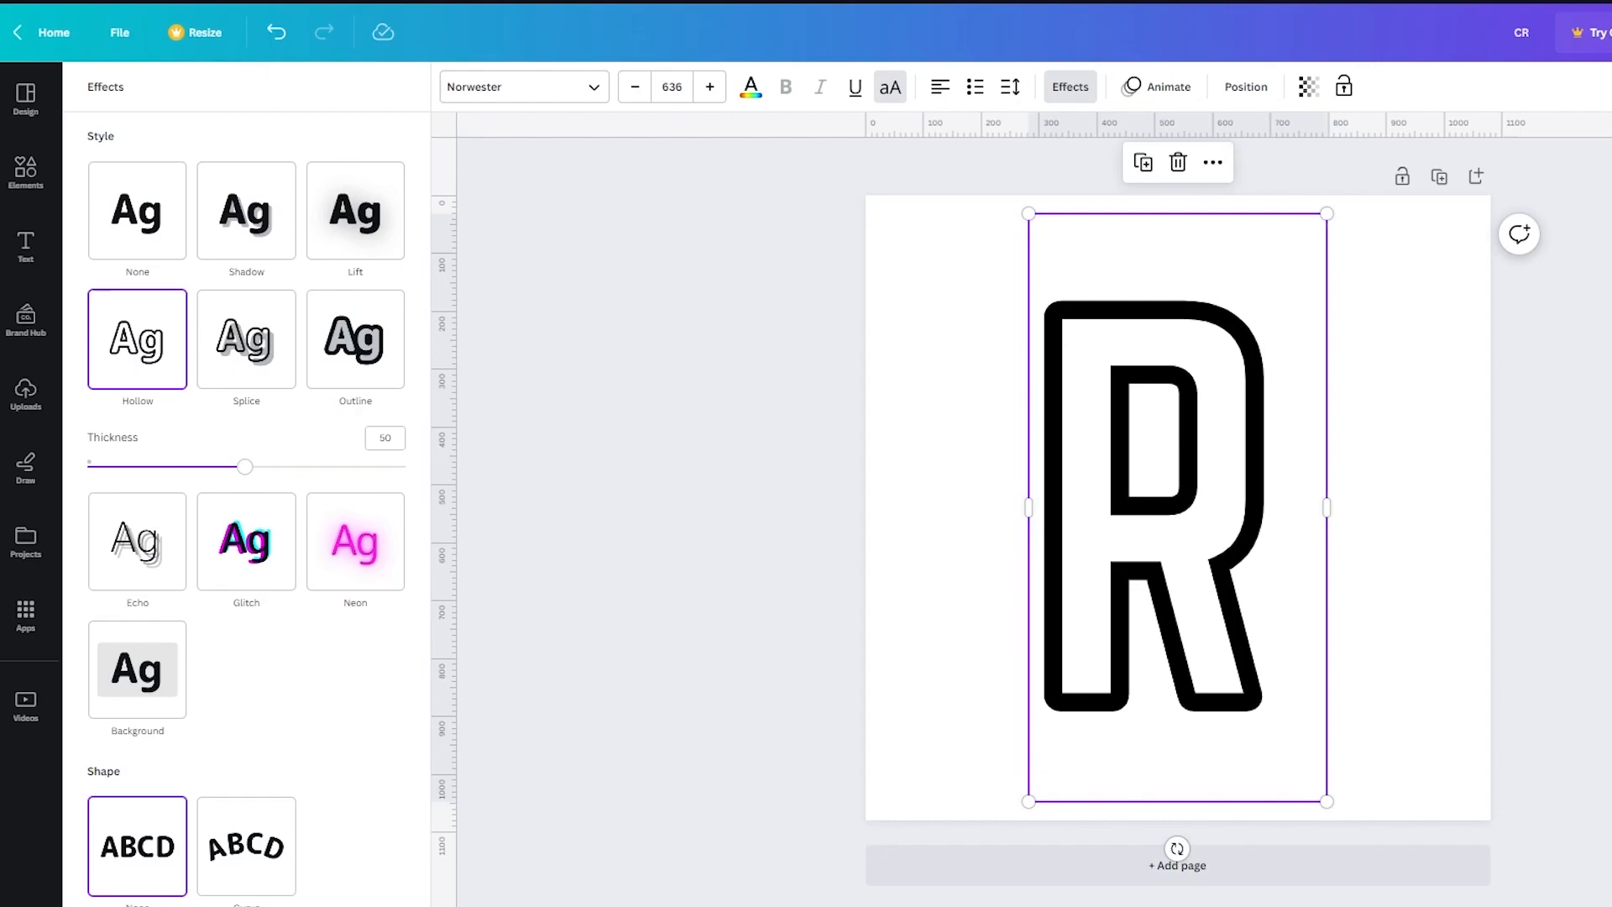
{"action": "left_click", "coordinate": [1471, 493]}
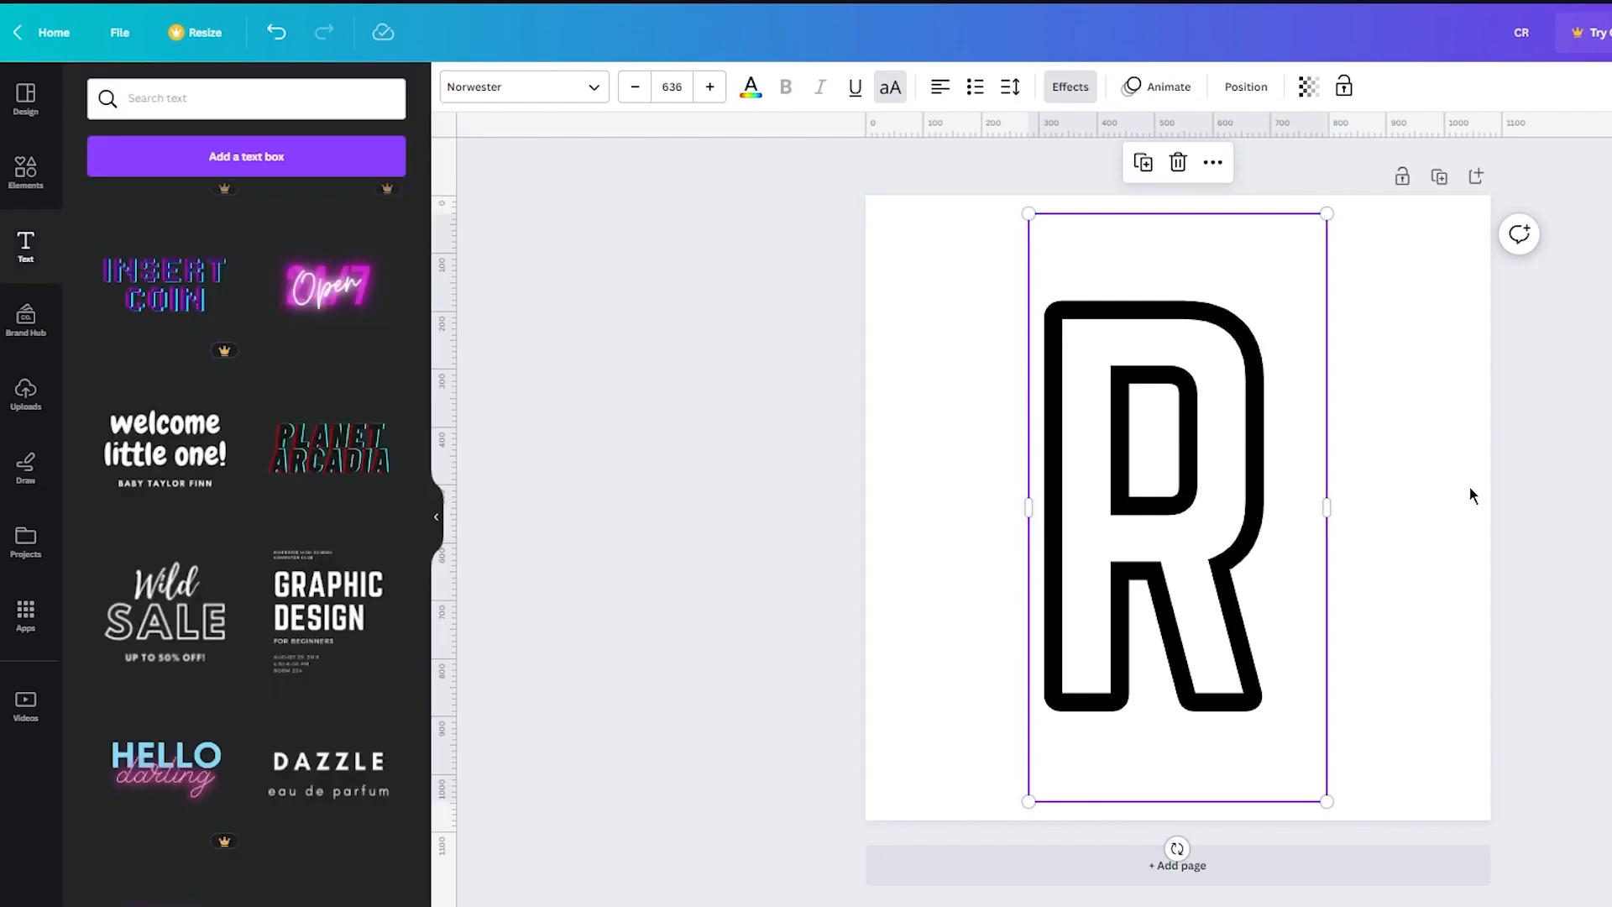
{"action": "left_click", "coordinate": [1568, 493]}
Step: Add a rectangle shape and form it into a narrow upright bar over the top of the R's stem
{"action": "left_click", "coordinate": [25, 172]}
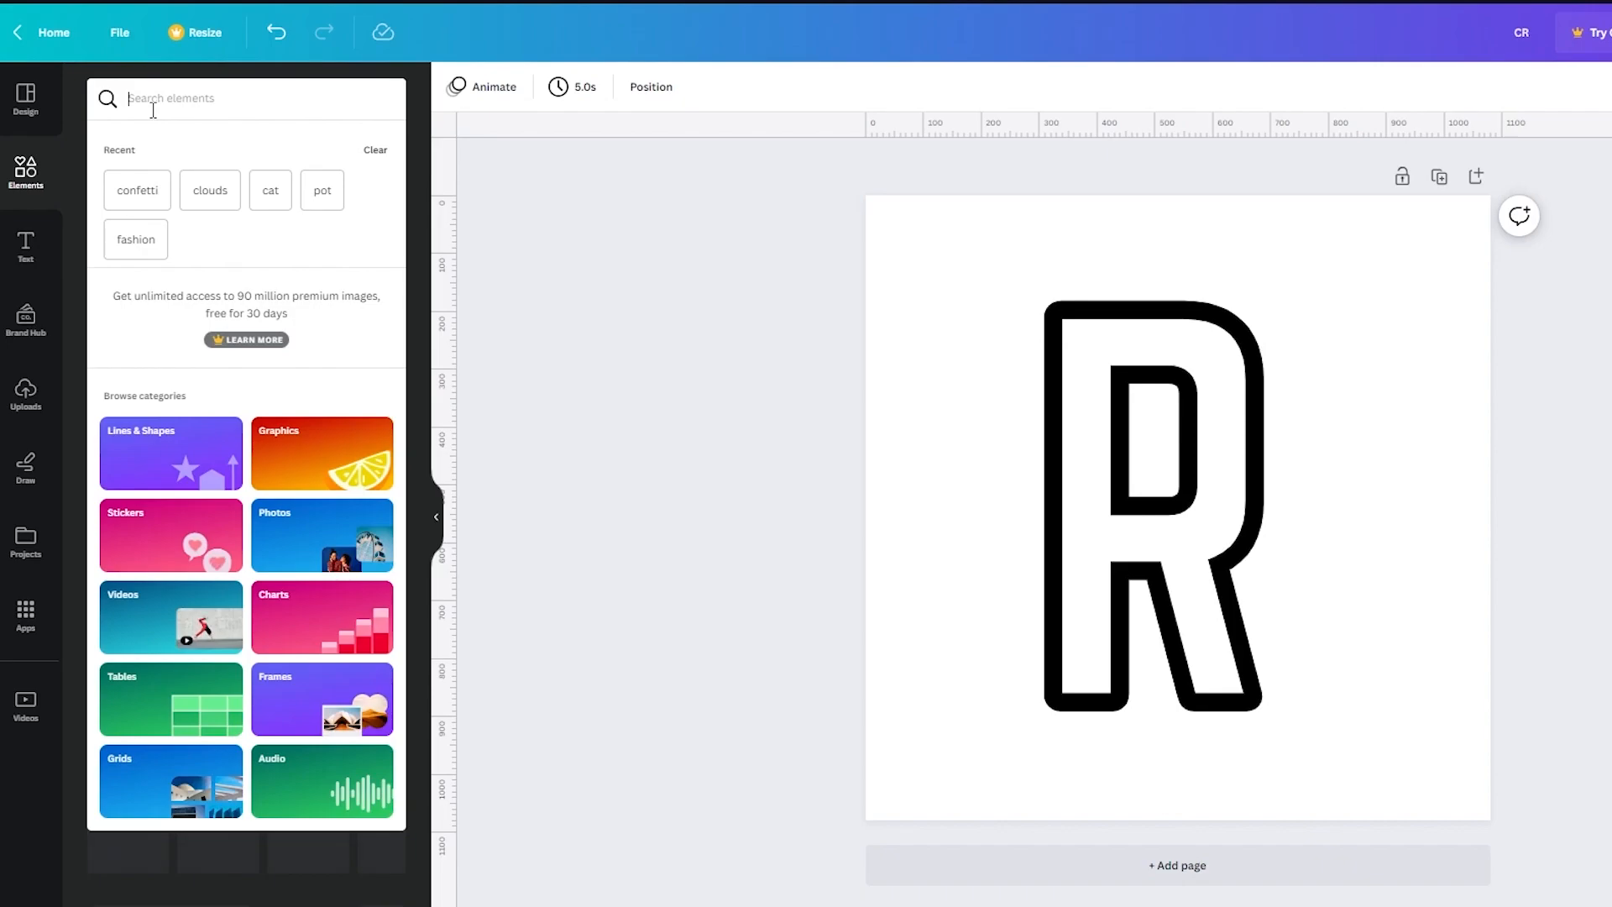
{"action": "type", "text": "sq"}
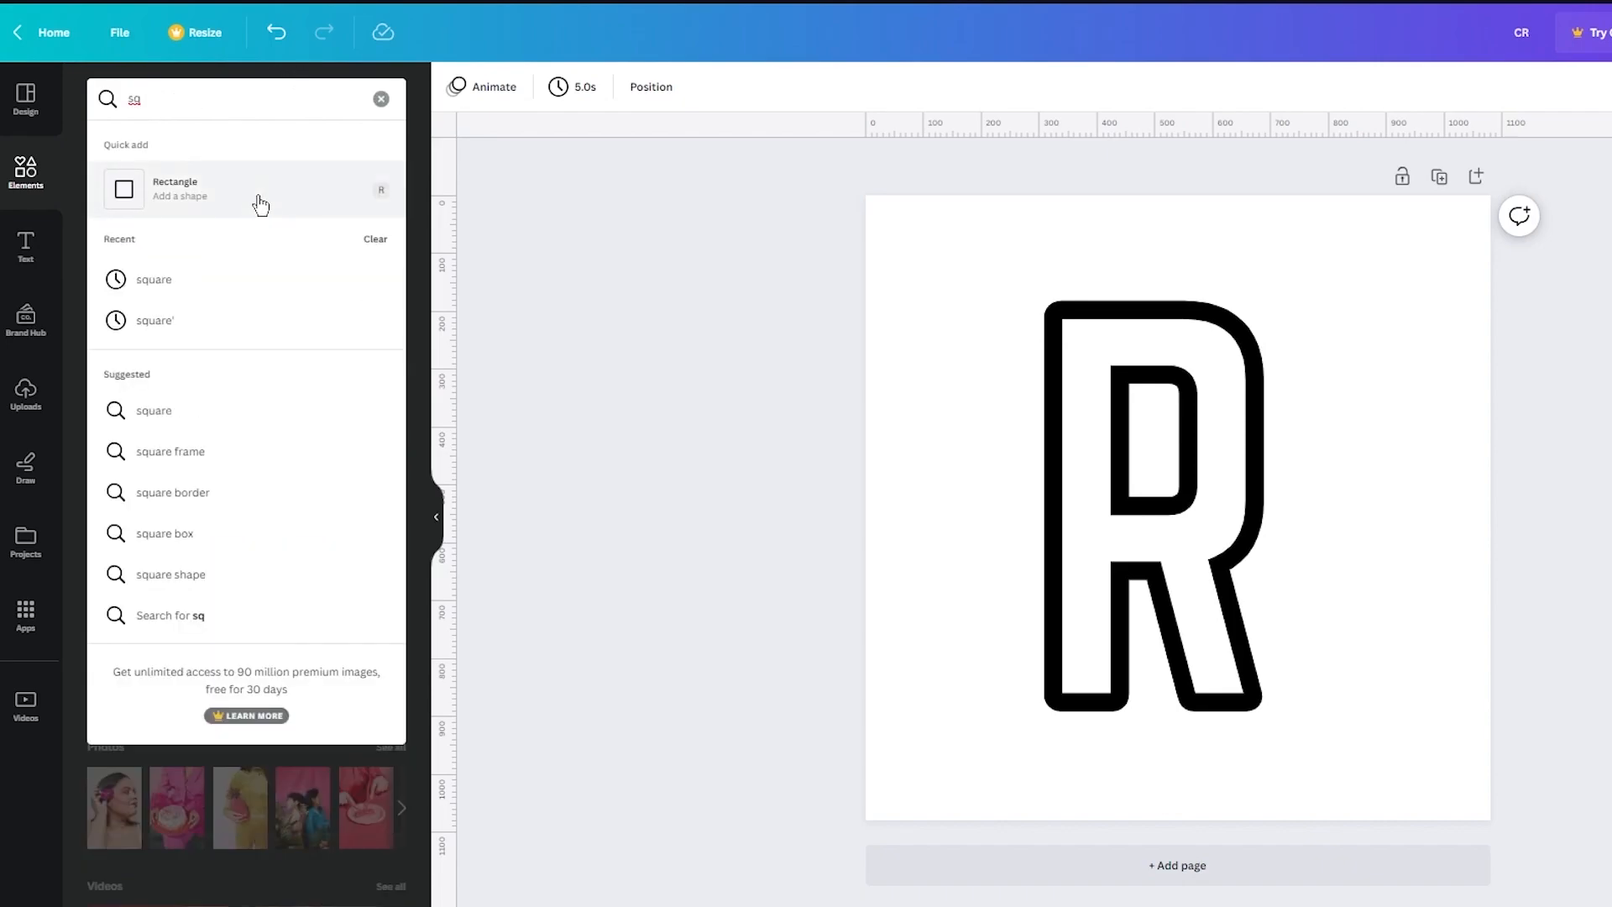
{"action": "left_click", "coordinate": [264, 204]}
{"action": "left_click_drag", "start_coordinate": [1080, 411], "coordinate": [1060, 353]}
{"action": "left_click_drag", "start_coordinate": [1269, 473], "coordinate": [1073, 252]}
Step: Fill the upright bar with white to mask the top outline of the R's stem
{"action": "left_click", "coordinate": [550, 89]}
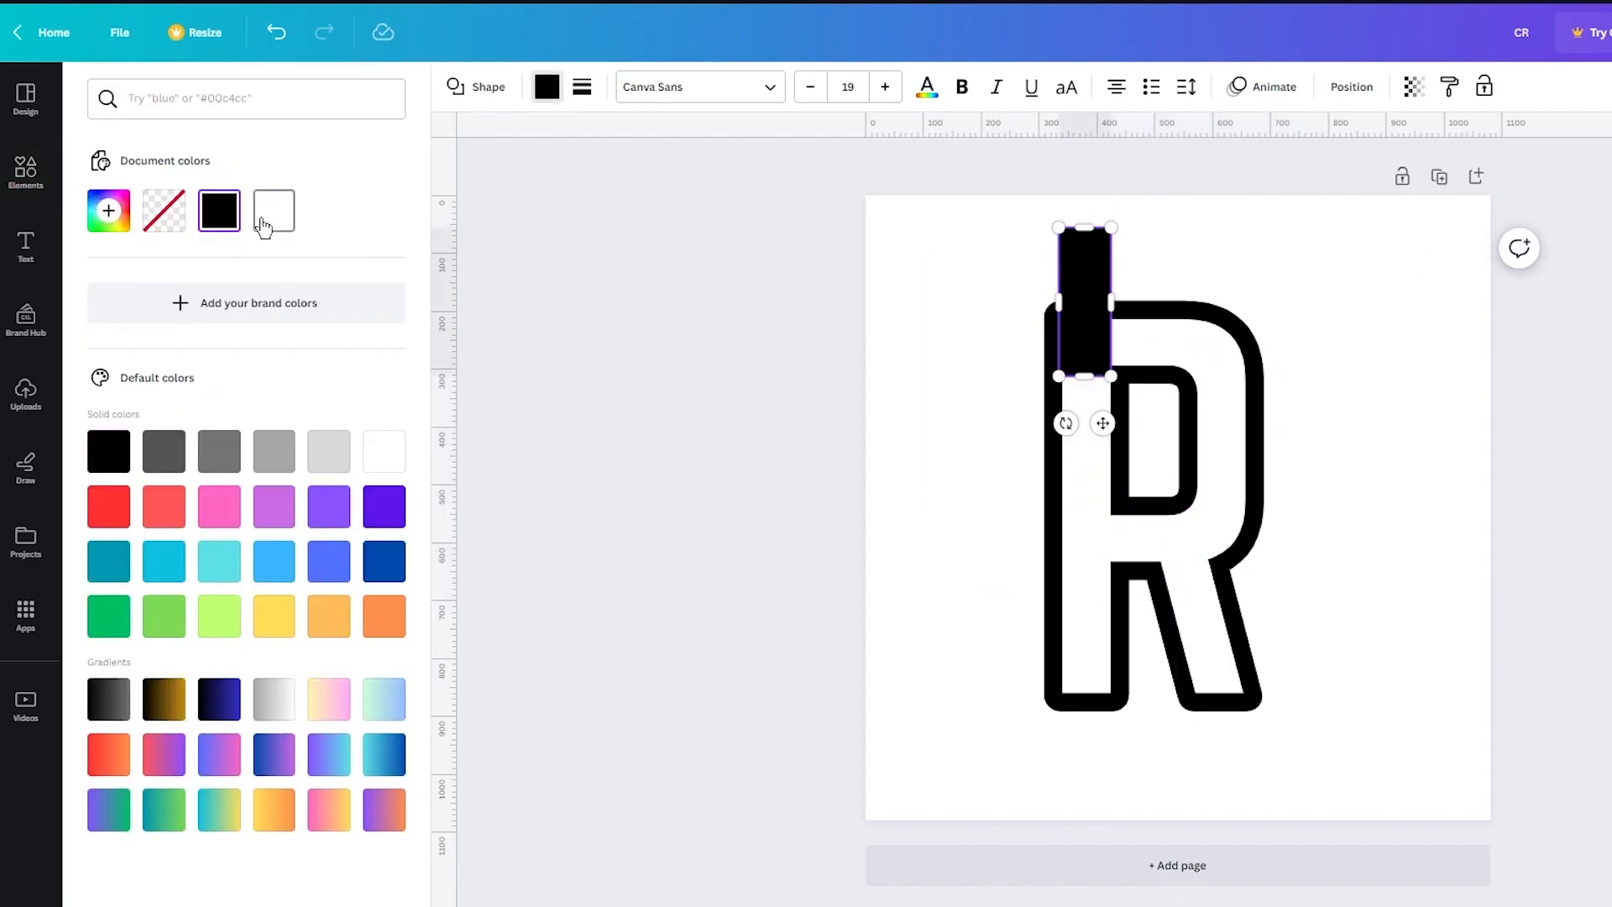
{"action": "left_click", "coordinate": [263, 225]}
{"action": "left_click", "coordinate": [744, 315]}
Step: Trim the white bar's left side to line up with the inner edge of the R's left outline
{"action": "scroll", "coordinate": [1184, 523], "scroll_direction": "up", "scroll_amount": 2}
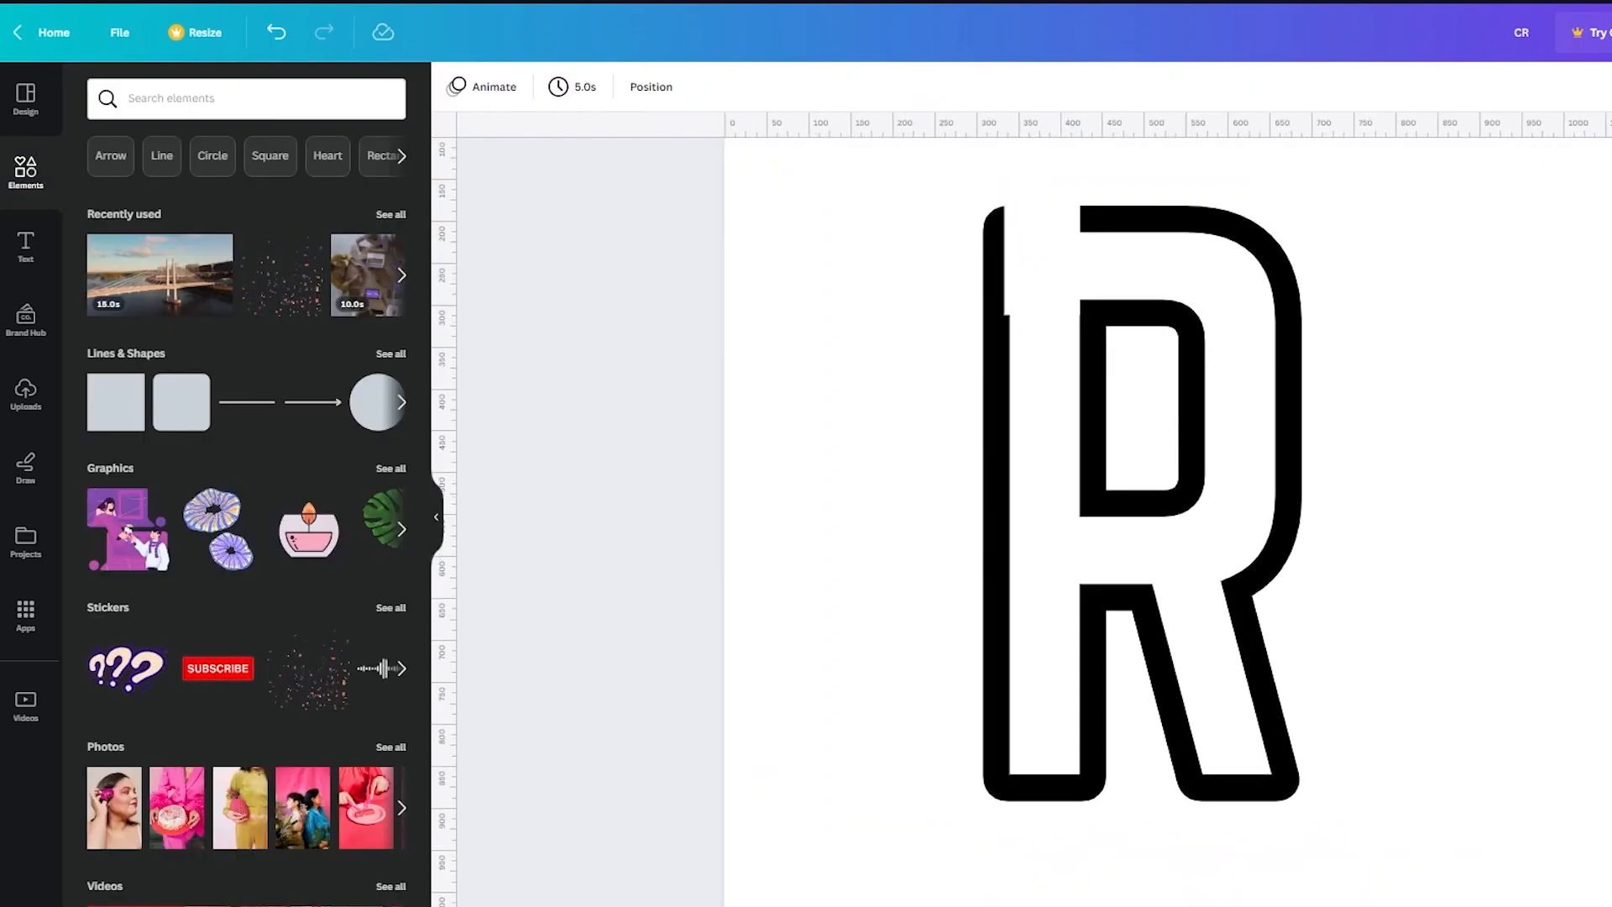
{"action": "scroll", "coordinate": [1061, 479], "scroll_direction": "up", "scroll_amount": 3}
{"action": "left_click", "coordinate": [999, 440]}
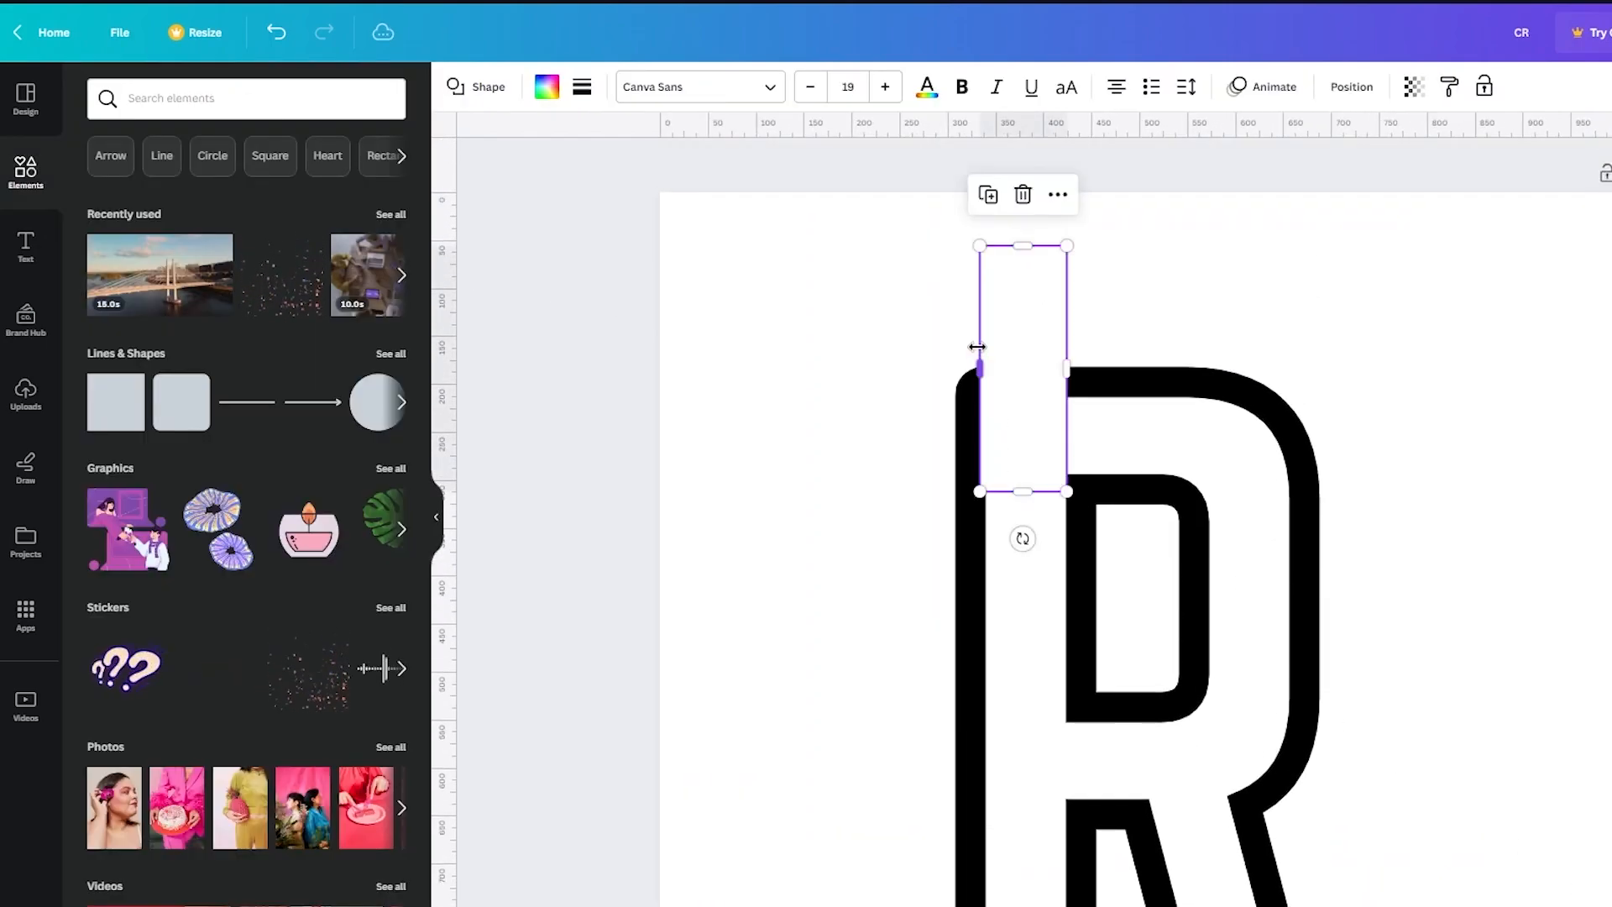
{"action": "left_click_drag", "start_coordinate": [981, 375], "coordinate": [991, 375]}
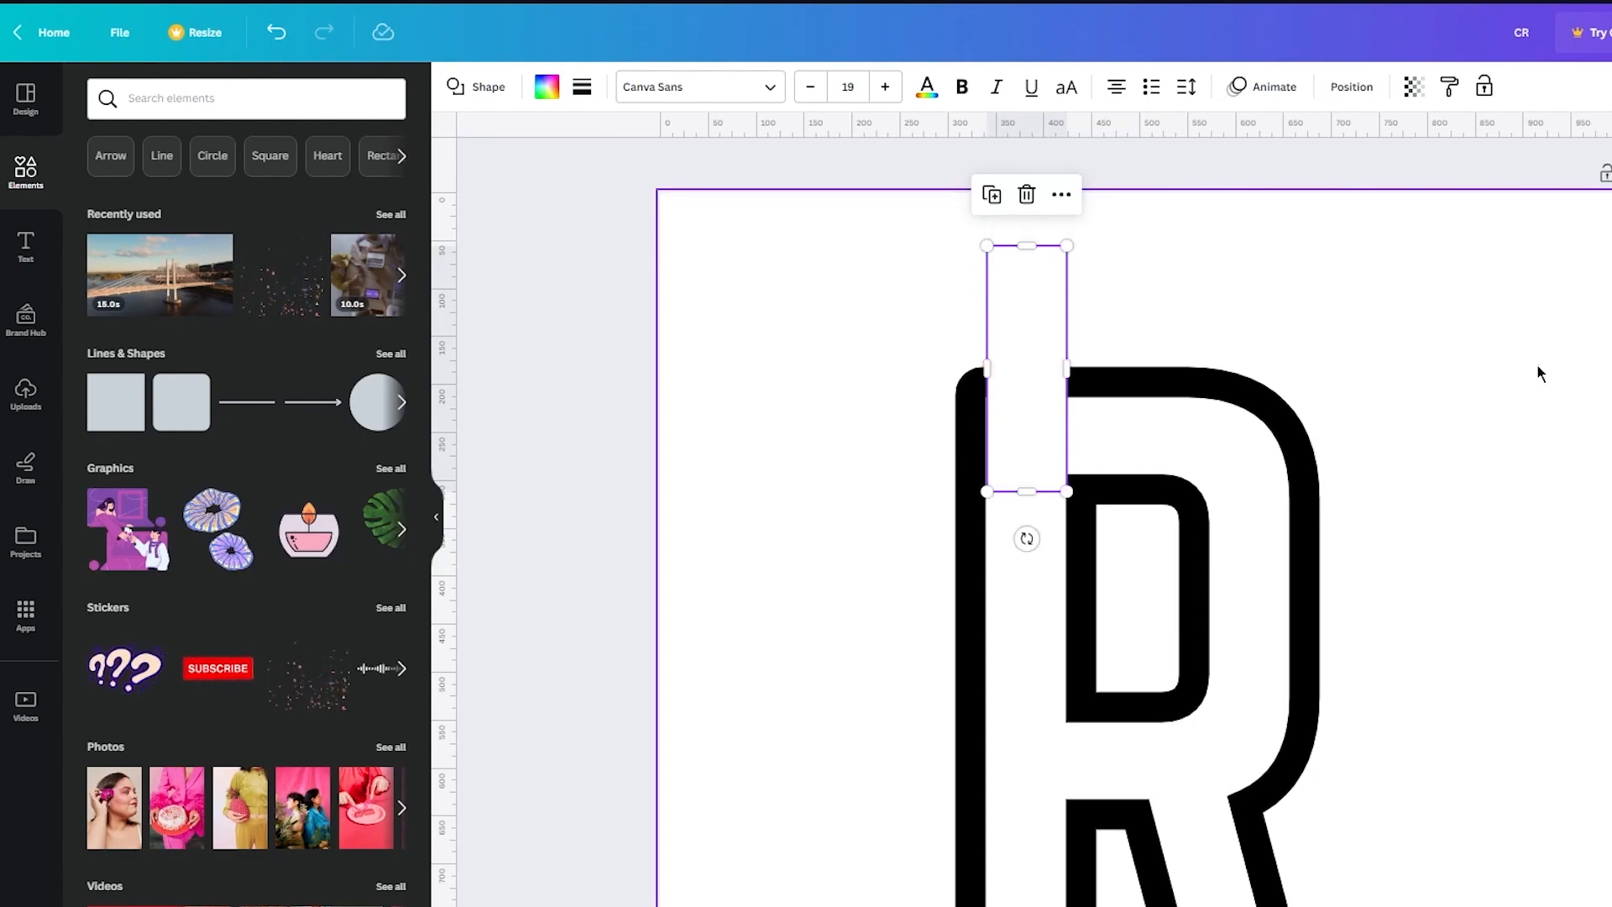
{"action": "left_click", "coordinate": [1539, 367]}
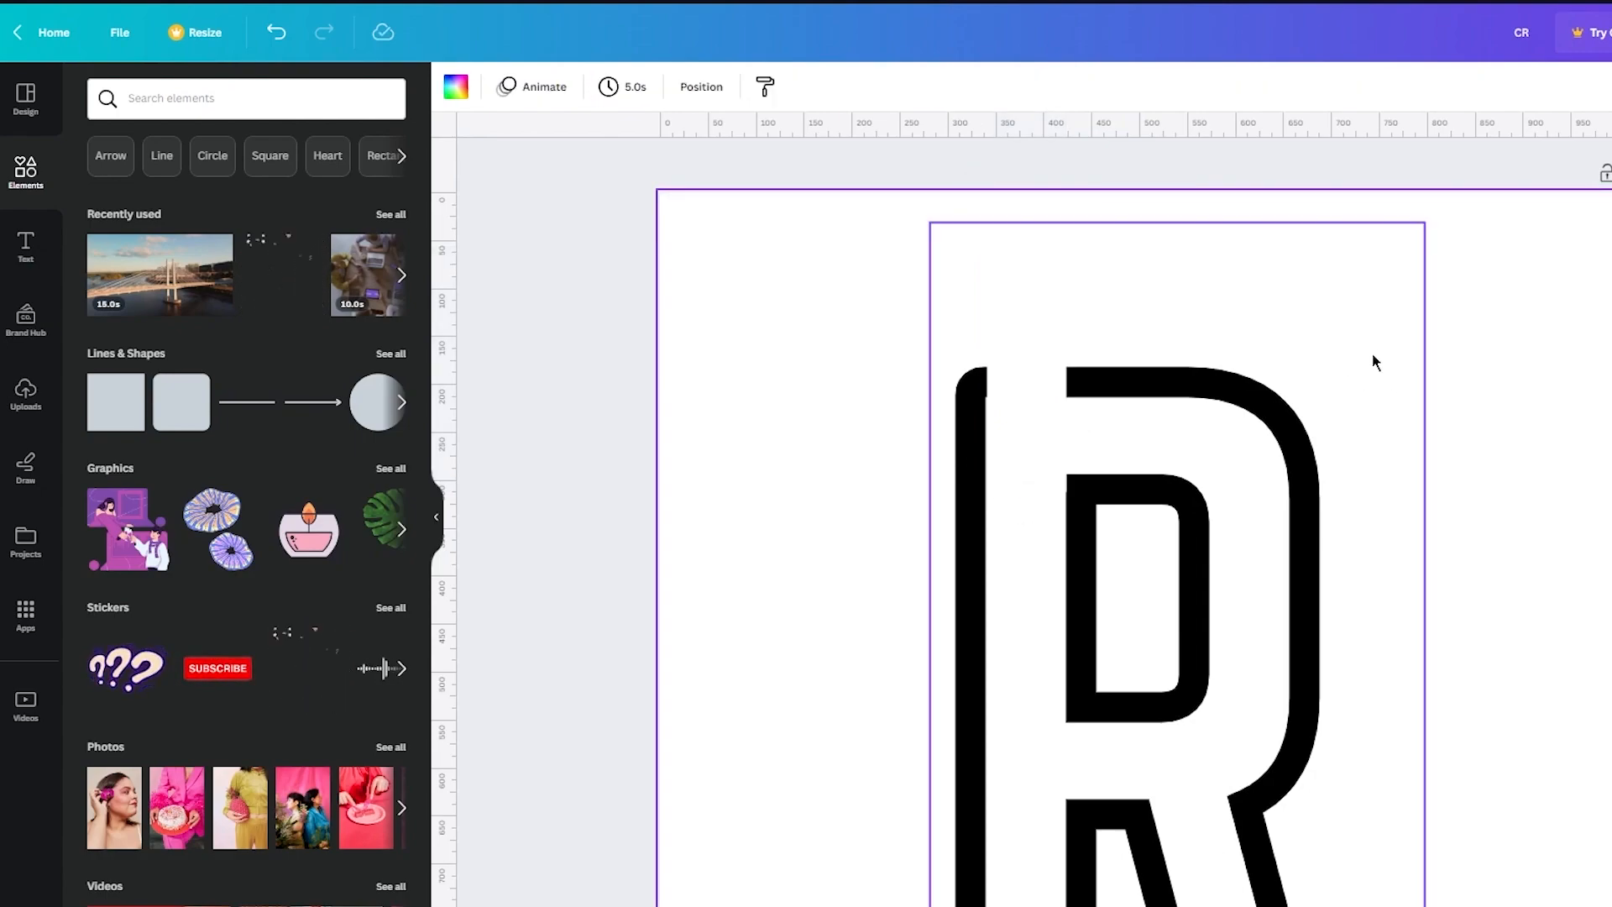
Step: Duplicate the white bar and narrow the copy into a strip over the vertical line left of the R's bowl
{"action": "left_click", "coordinate": [1050, 409]}
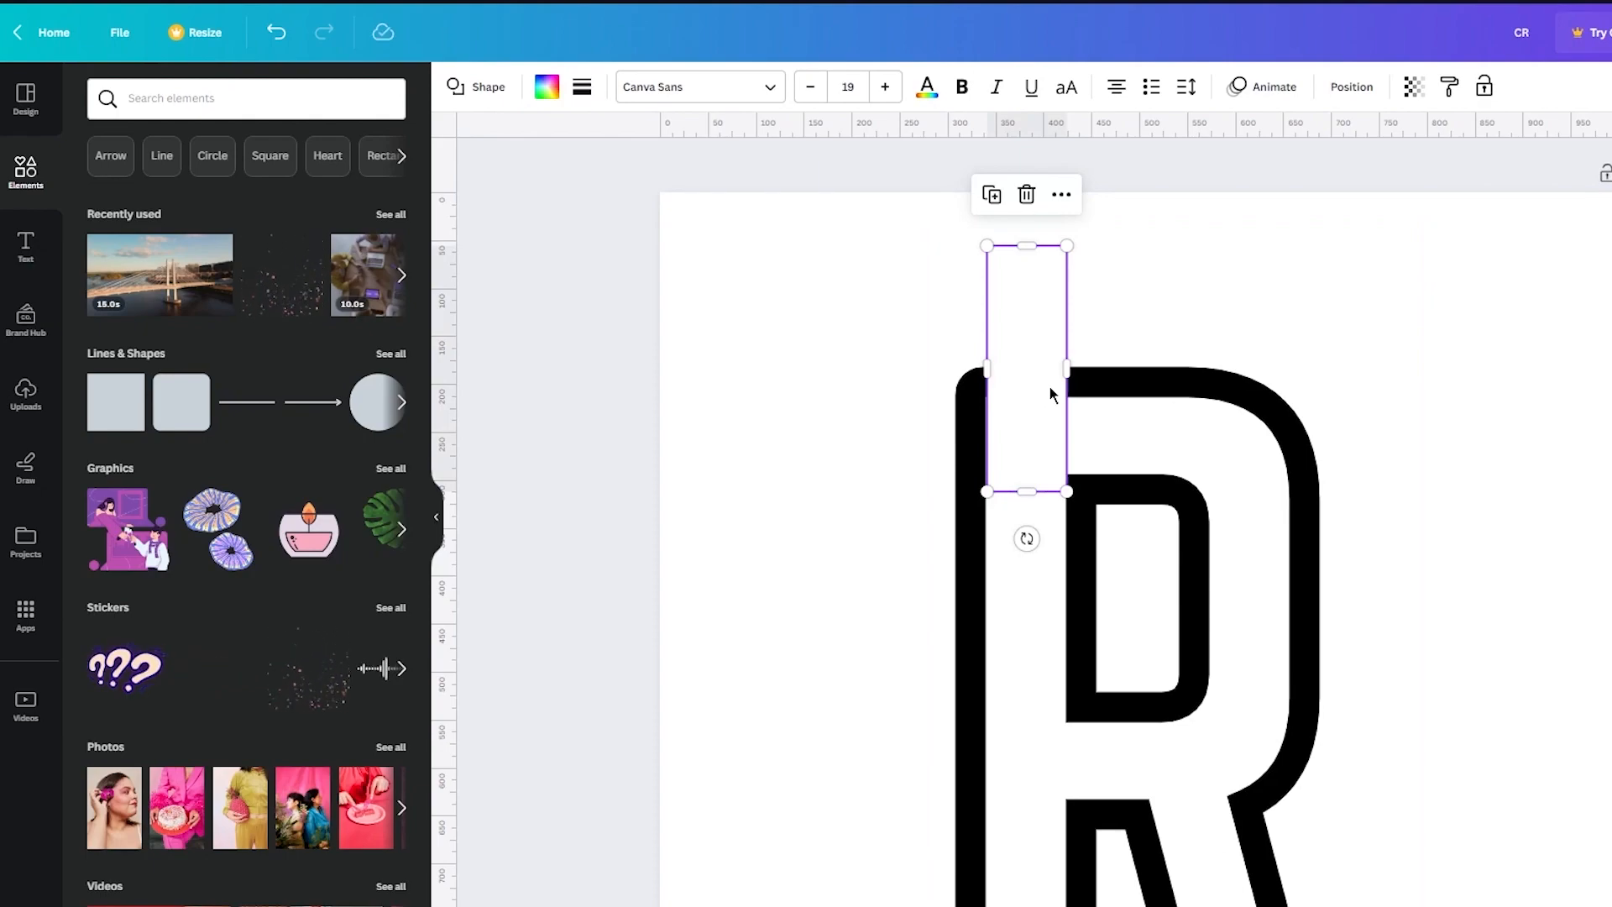
{"action": "key", "text": "ctrl+d"}
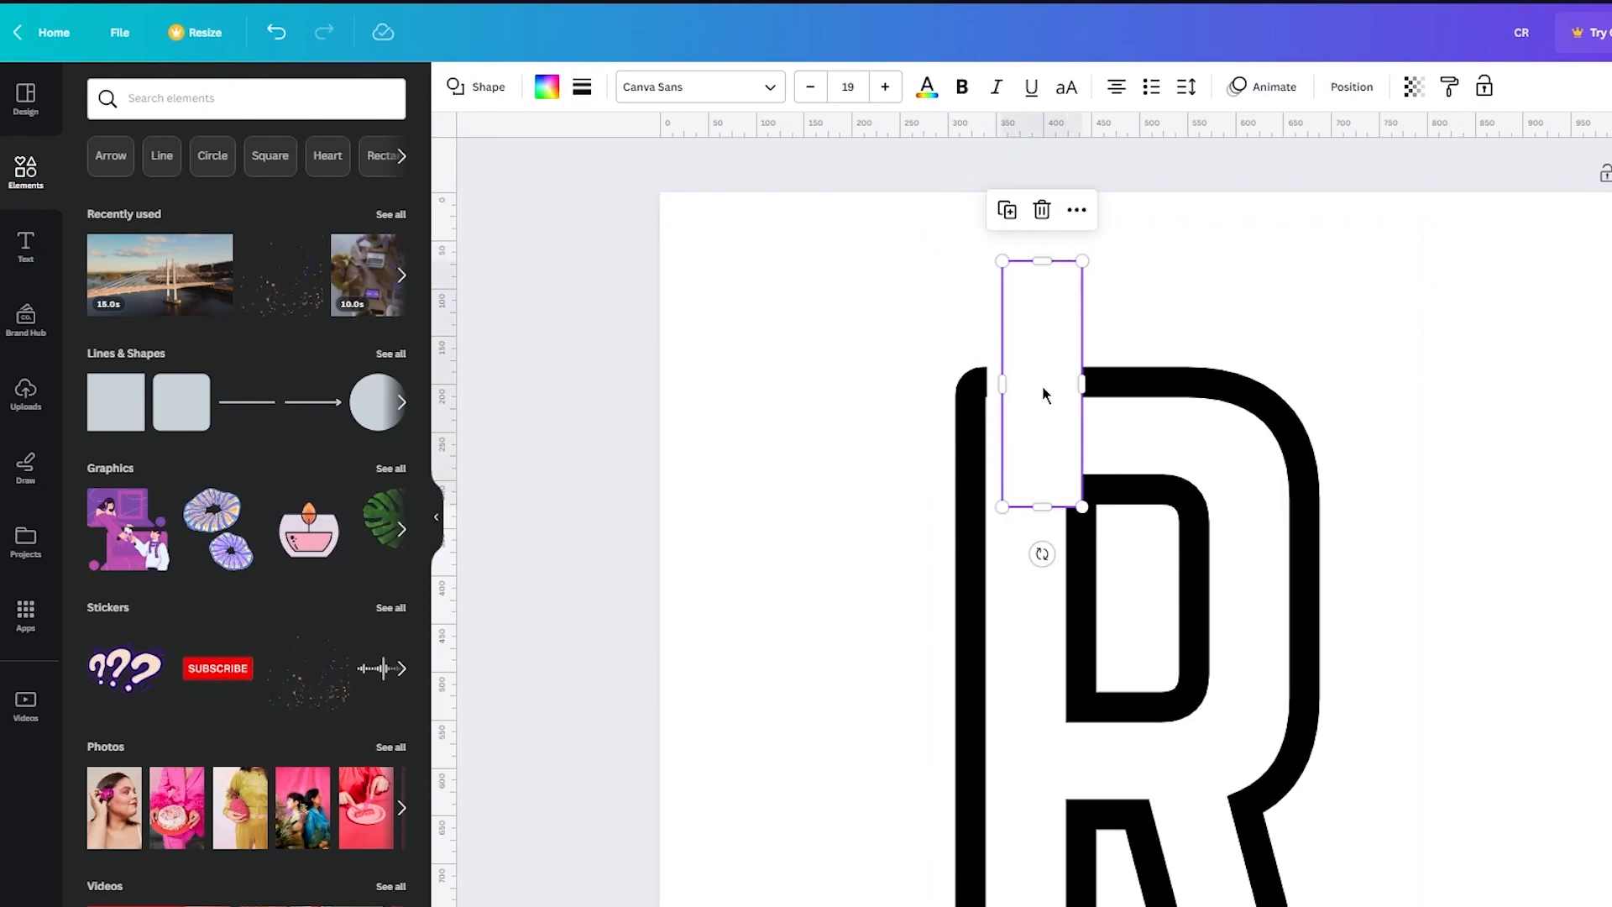
{"action": "left_click_drag", "start_coordinate": [1082, 384], "coordinate": [1059, 593]}
{"action": "left_click", "coordinate": [1107, 579]}
{"action": "left_click", "coordinate": [1075, 575]}
{"action": "left_click", "coordinate": [1560, 586]}
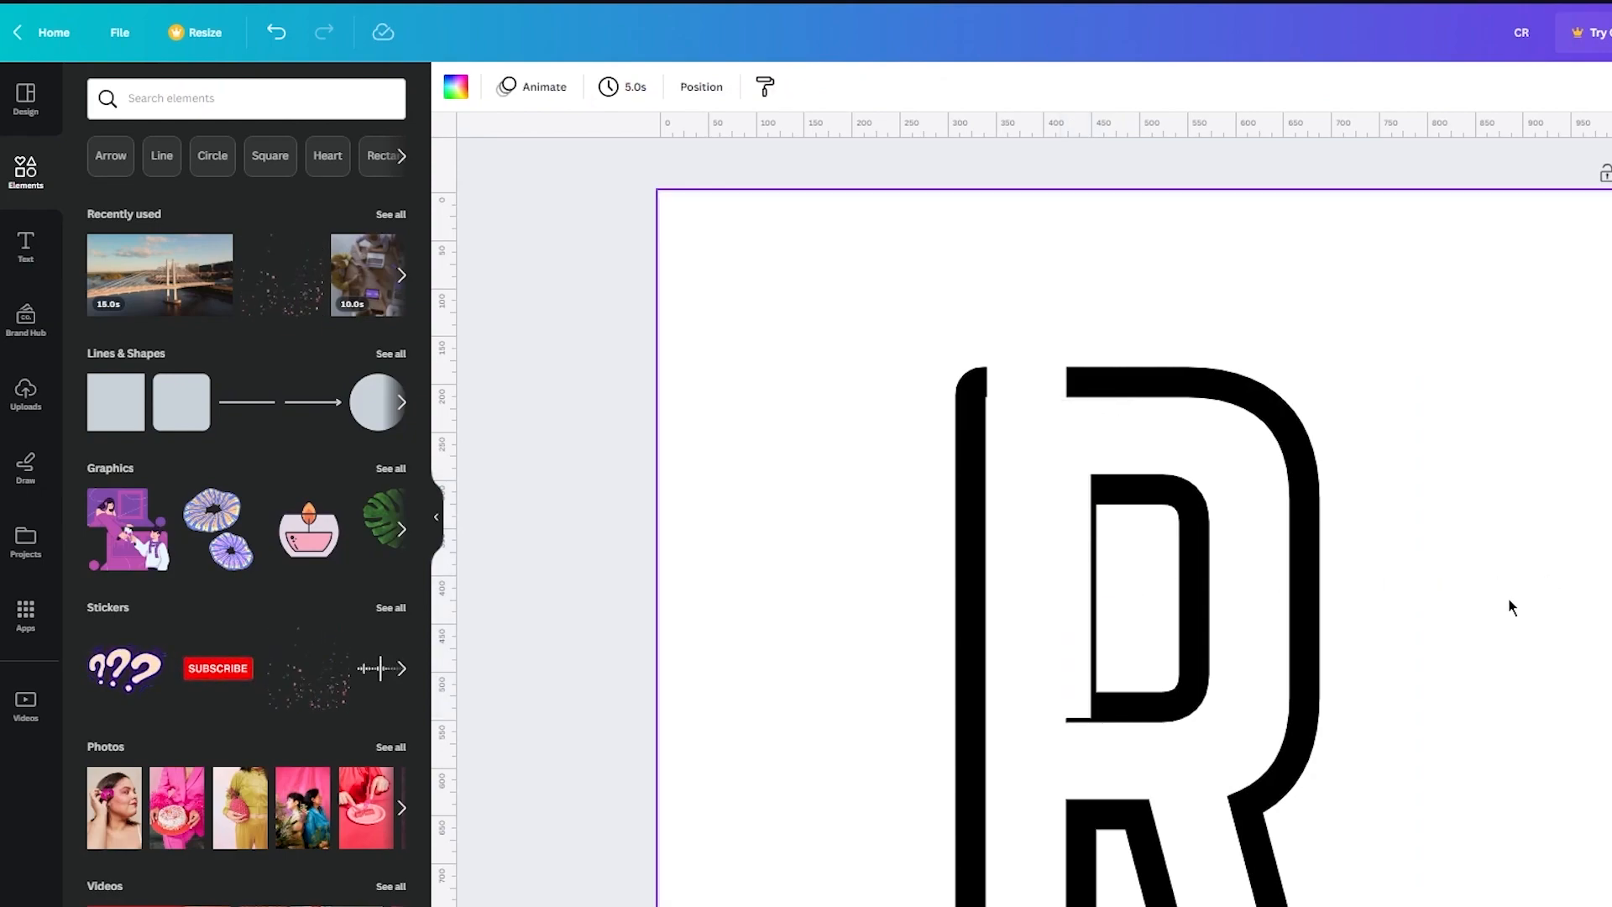
Step: Extend the strip down the R's stem, sizing it to about 35 px wide and 504 px high along the inner line
{"action": "left_click", "coordinate": [1081, 664]}
{"action": "left_click_drag", "start_coordinate": [1074, 720], "coordinate": [1074, 905]}
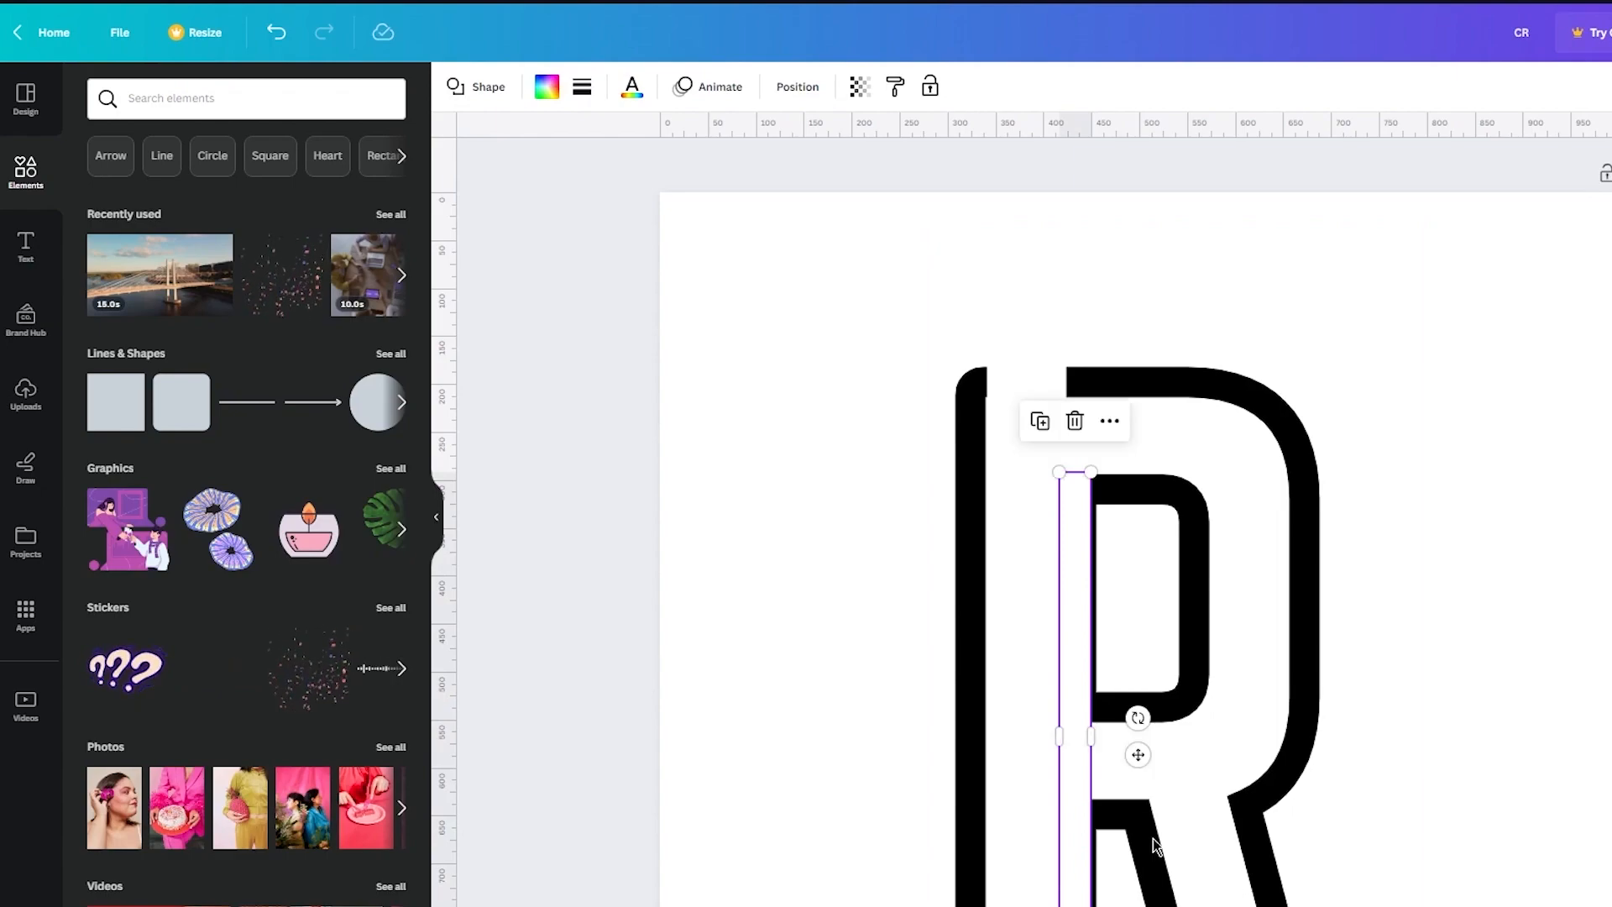
{"action": "scroll", "coordinate": [1188, 683], "scroll_direction": "down", "scroll_amount": 3}
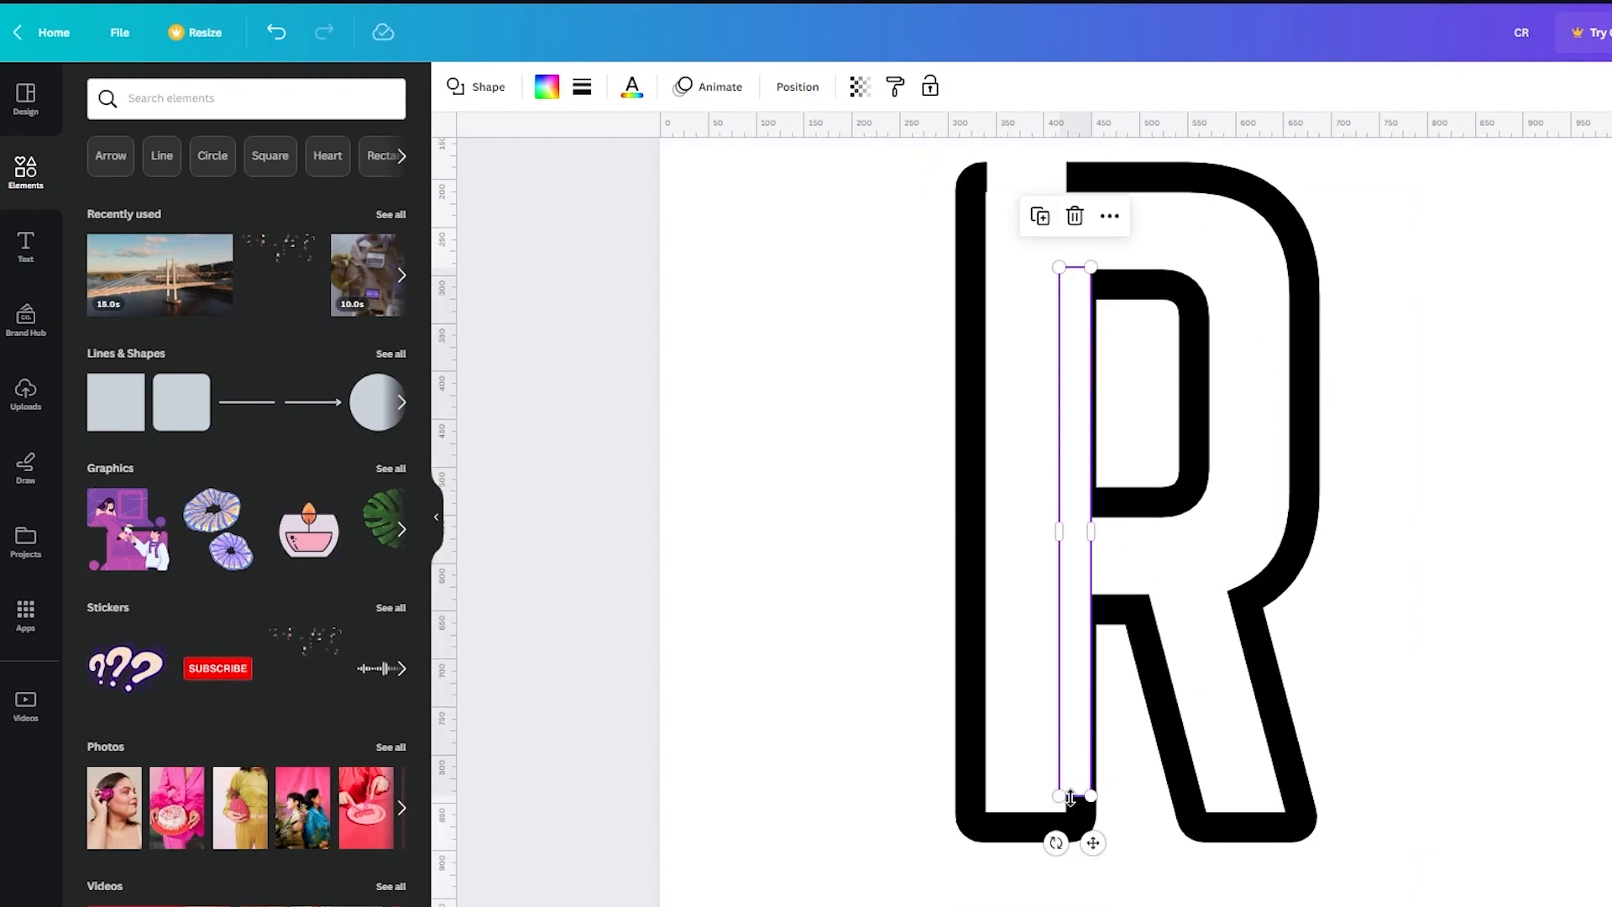
{"action": "left_click_drag", "start_coordinate": [1070, 796], "coordinate": [1072, 748]}
{"action": "left_click_drag", "start_coordinate": [1059, 508], "coordinate": [1066, 508]}
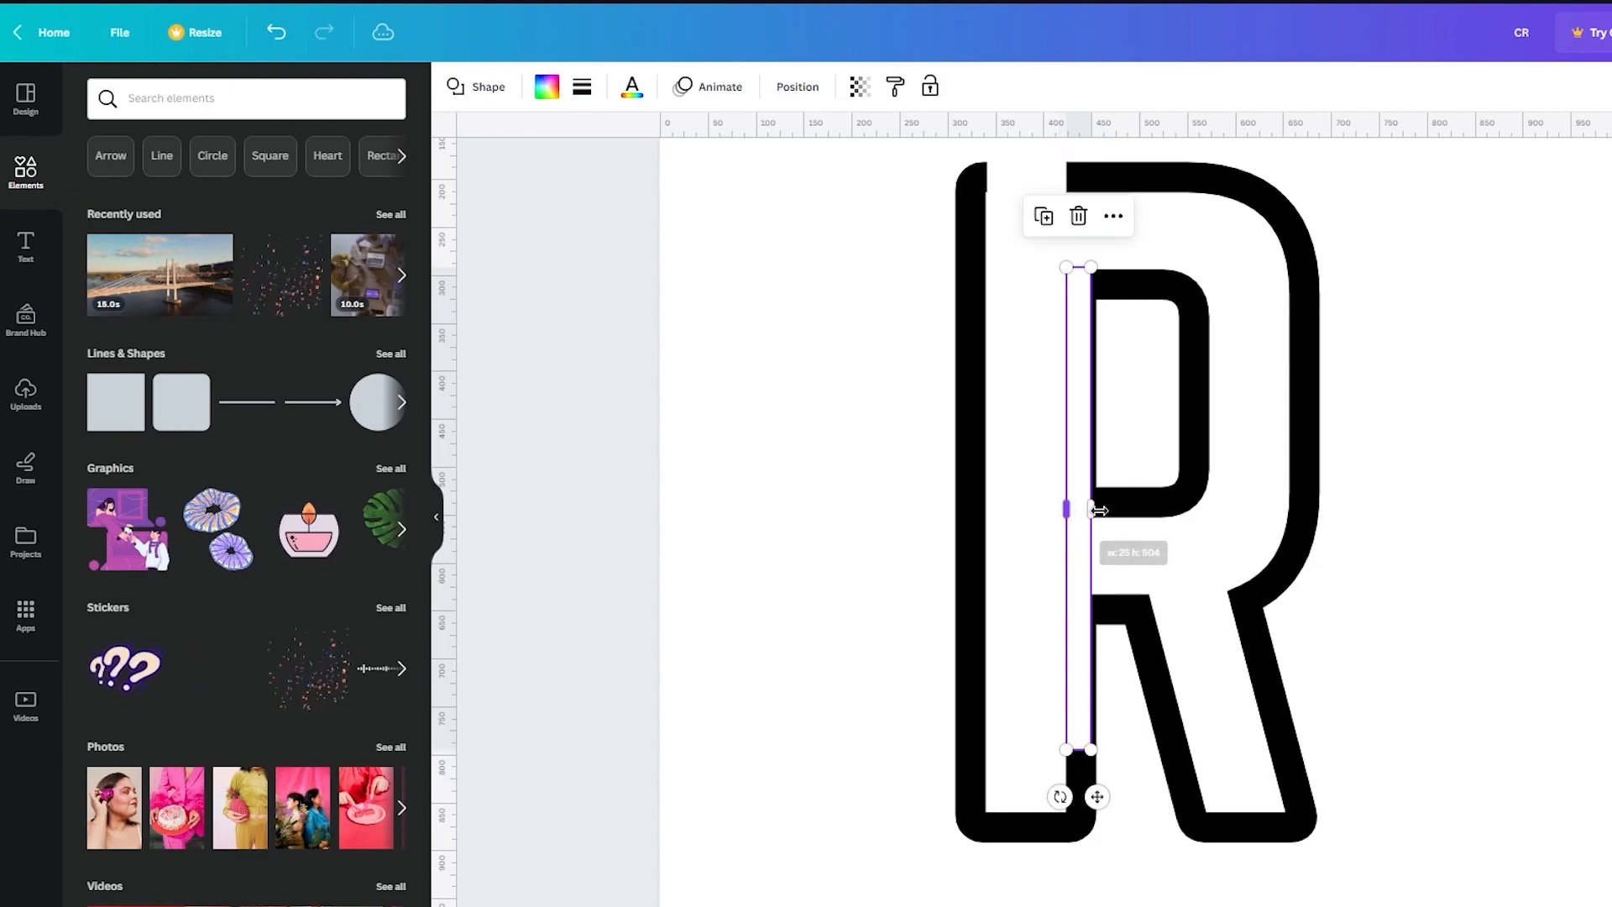
Step: Recolour the vertical strip black so it connects the R's bowl to its leg
{"action": "left_click", "coordinate": [1540, 515]}
{"action": "left_click", "coordinate": [1064, 456]}
{"action": "key", "text": "Delete"}
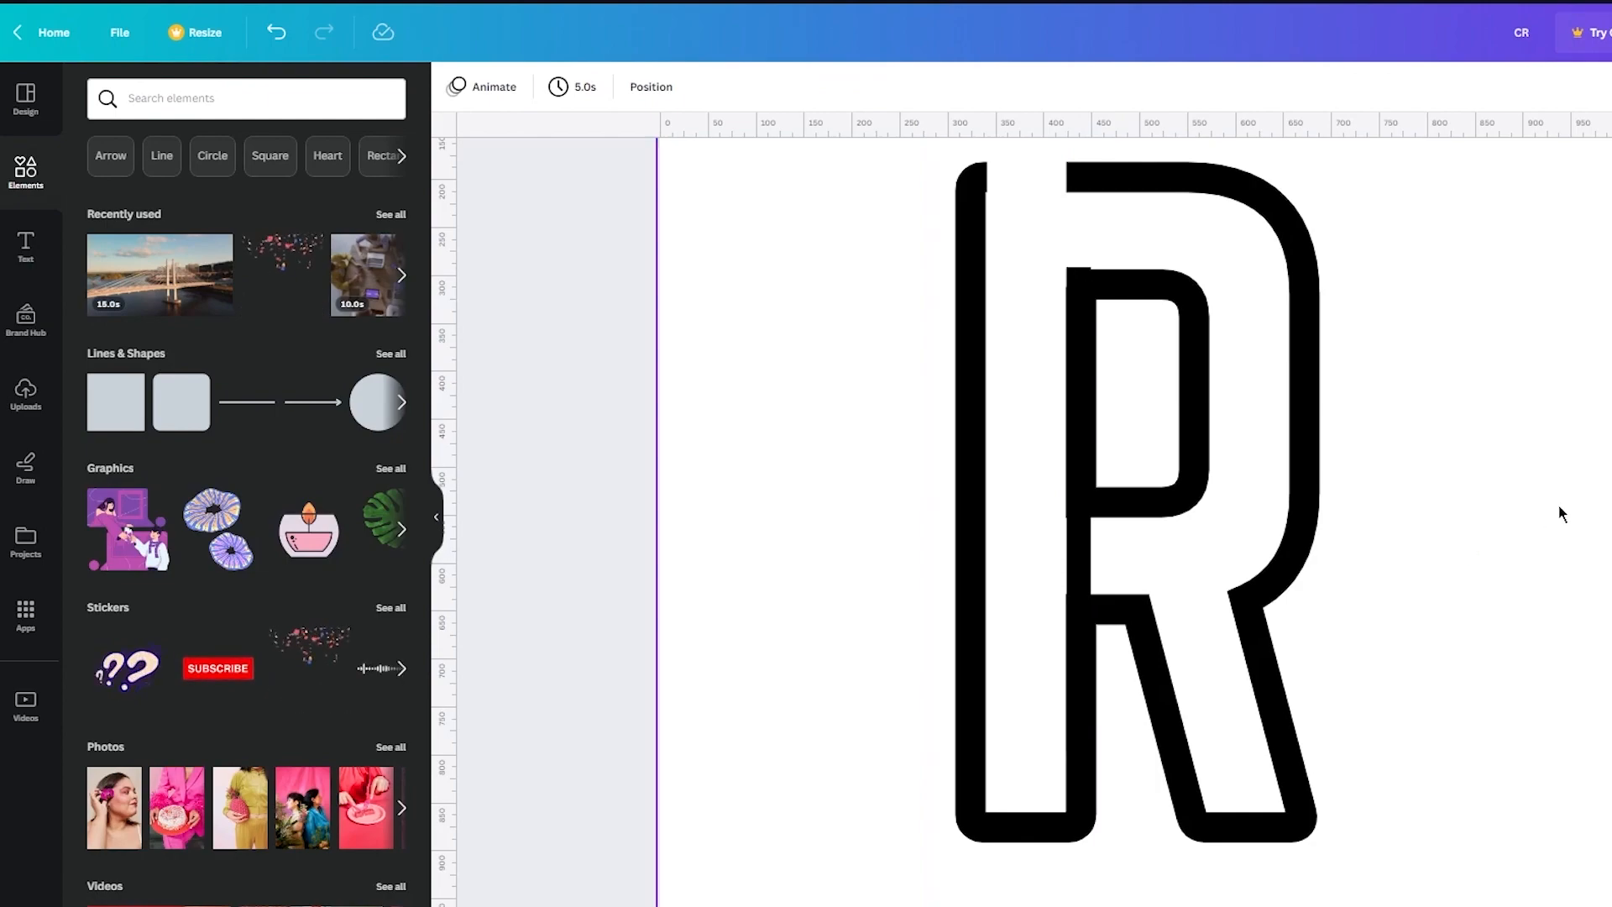
{"action": "scroll", "coordinate": [1540, 497], "scroll_direction": "up", "scroll_amount": 3}
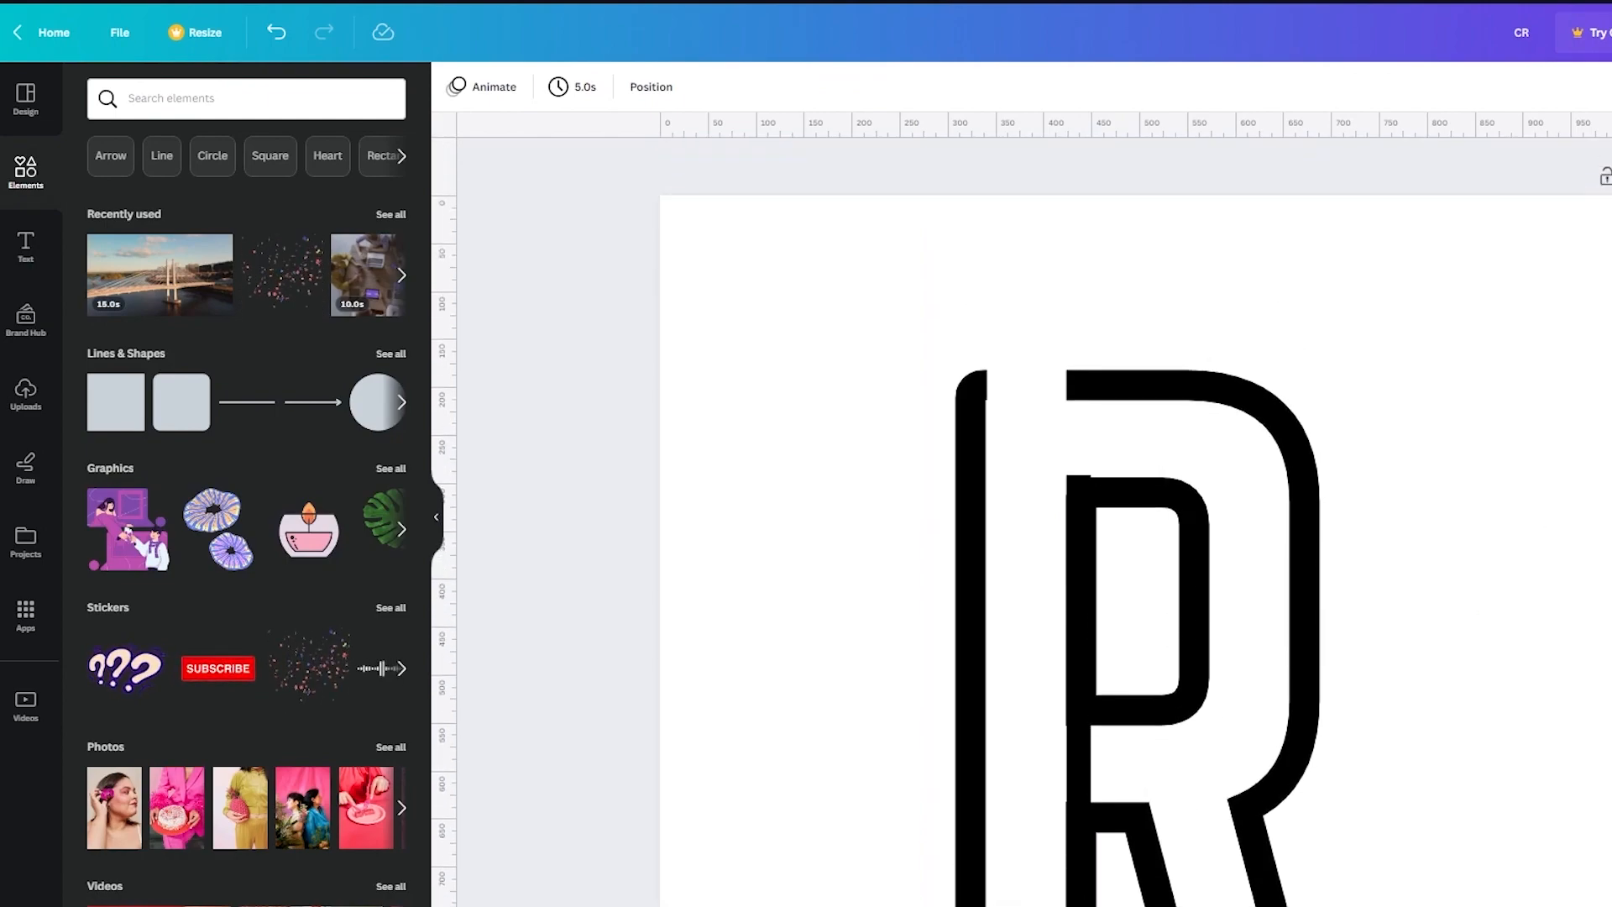
{"action": "scroll", "coordinate": [1448, 467], "scroll_direction": "down", "scroll_amount": 3}
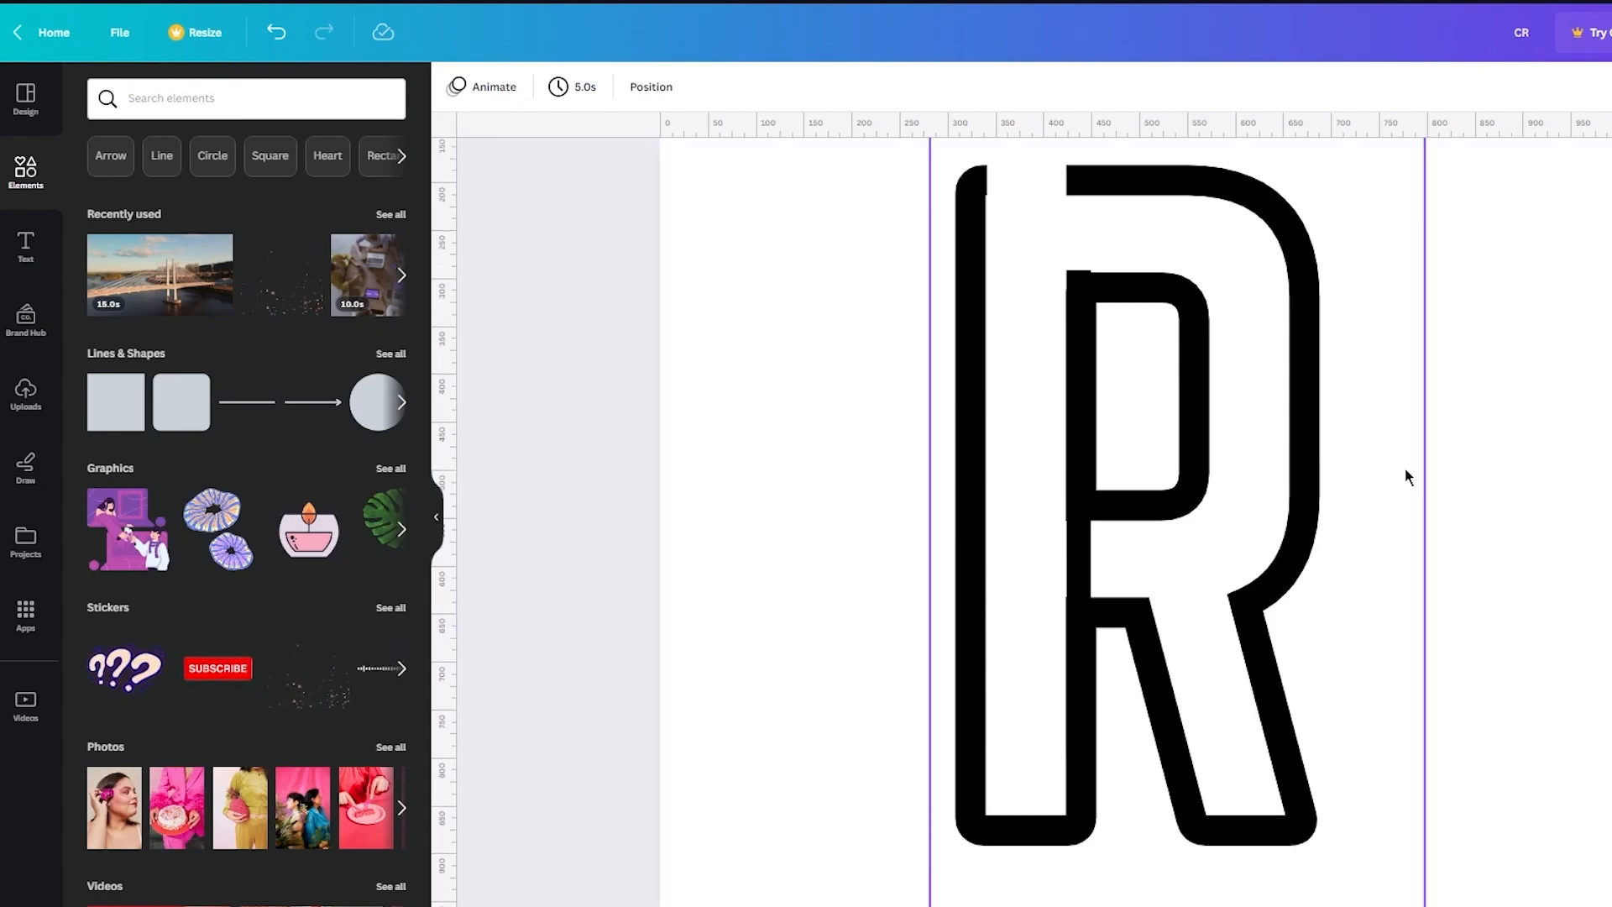
{"action": "scroll", "coordinate": [1404, 477], "scroll_direction": "up", "scroll_amount": 3}
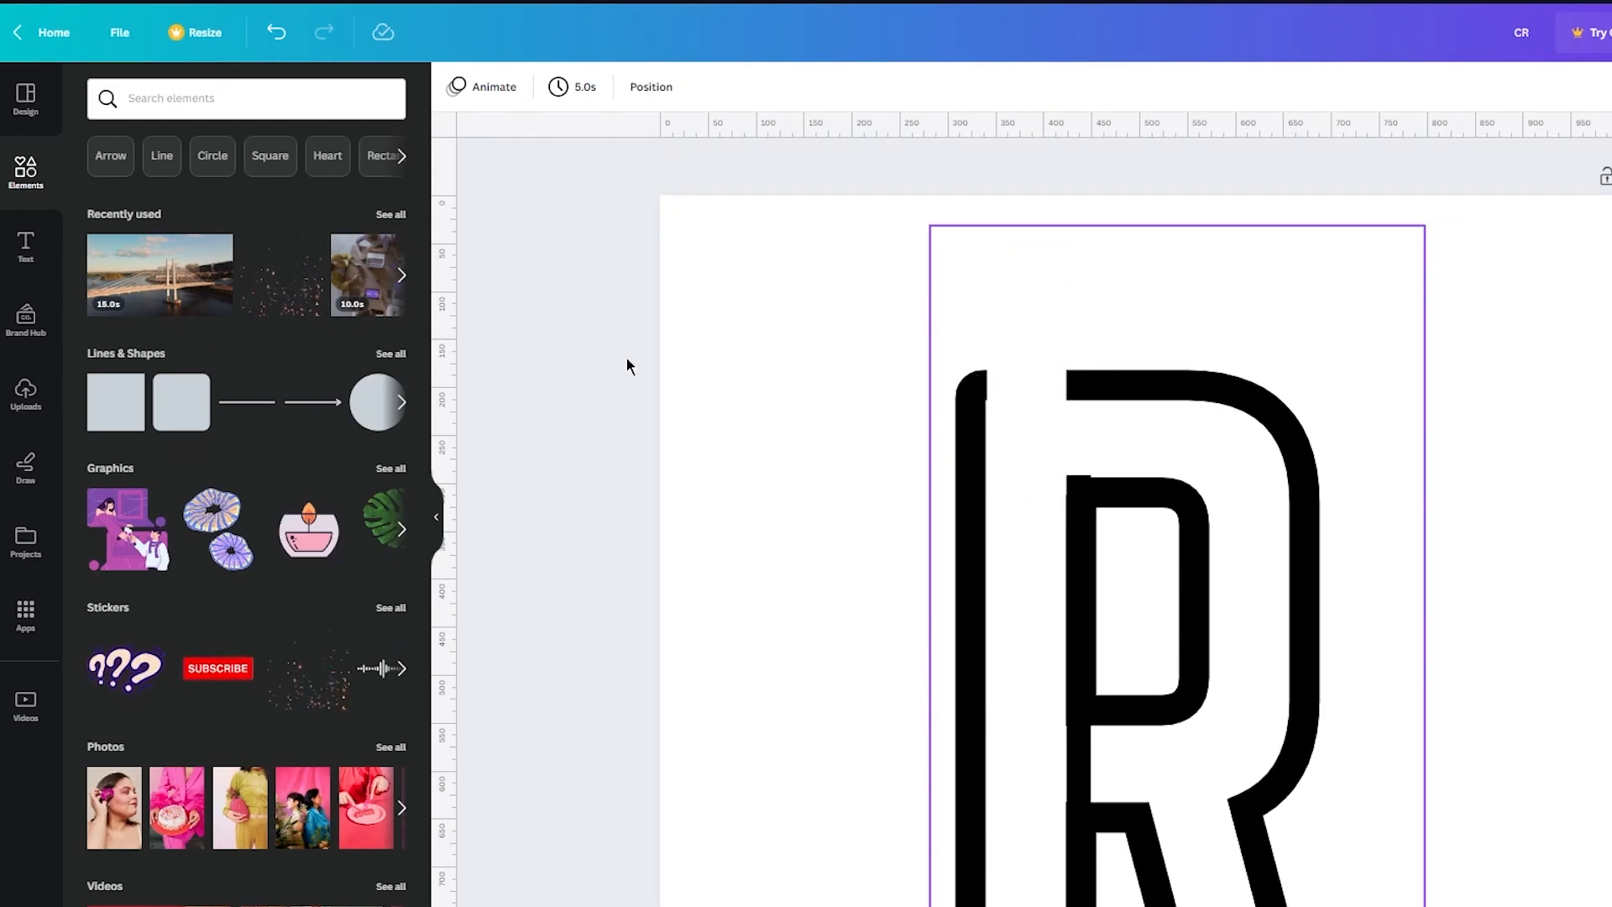
Step: Add the recently used Graphic Design text template and delete the smaller text lines around its headline
{"action": "left_click", "coordinate": [26, 244]}
{"action": "scroll", "coordinate": [286, 260], "scroll_direction": "up", "scroll_amount": 10}
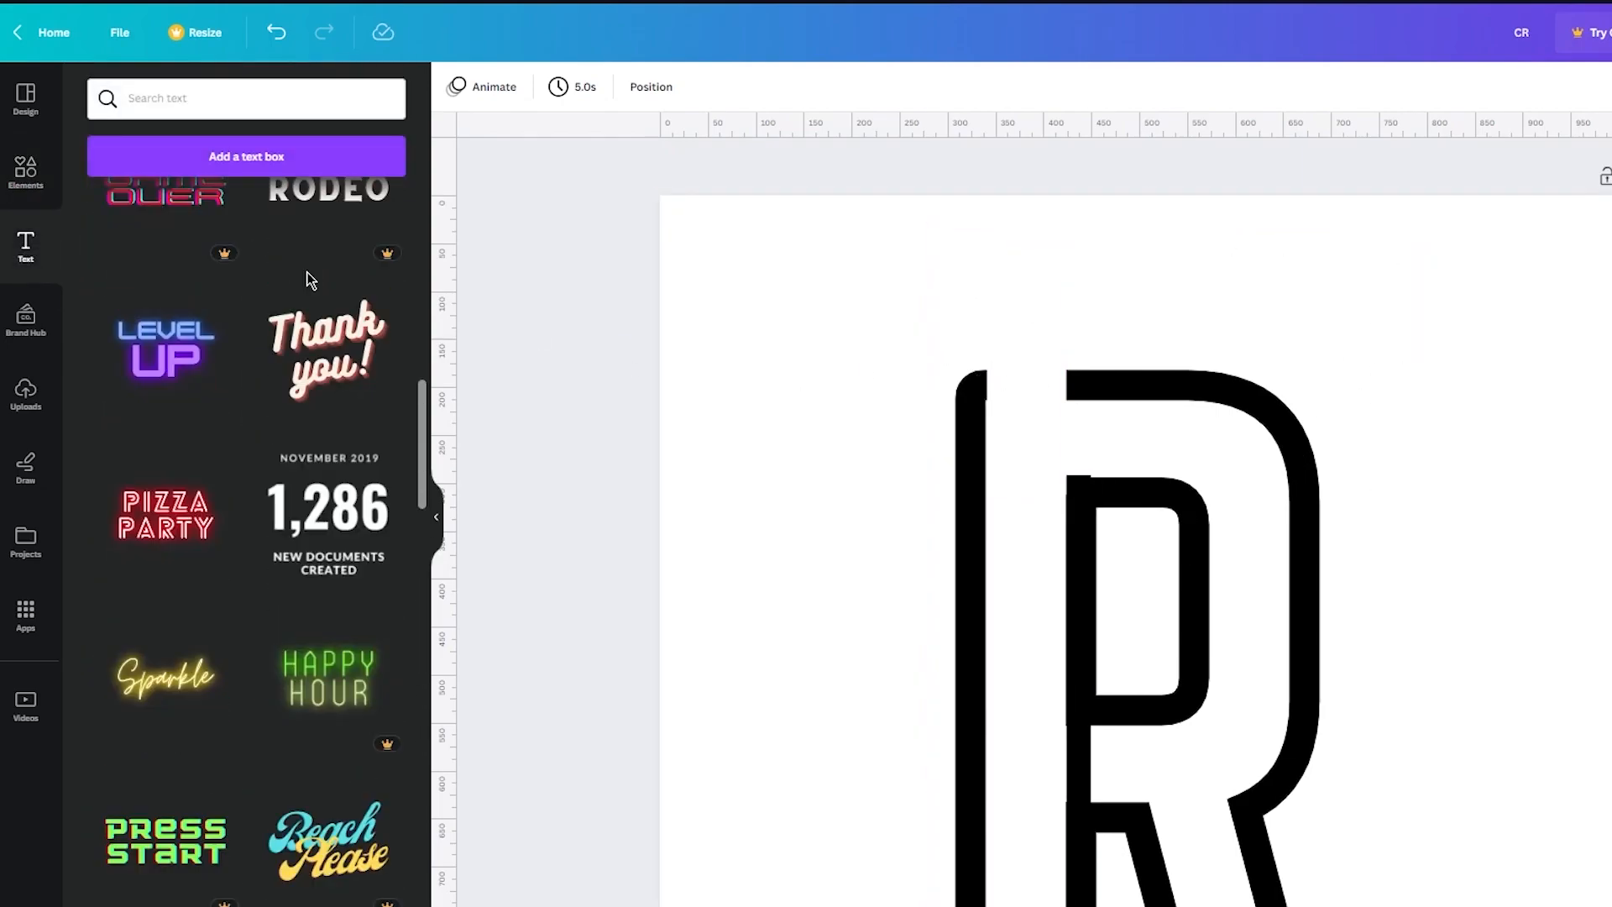
{"action": "left_click", "coordinate": [220, 600]}
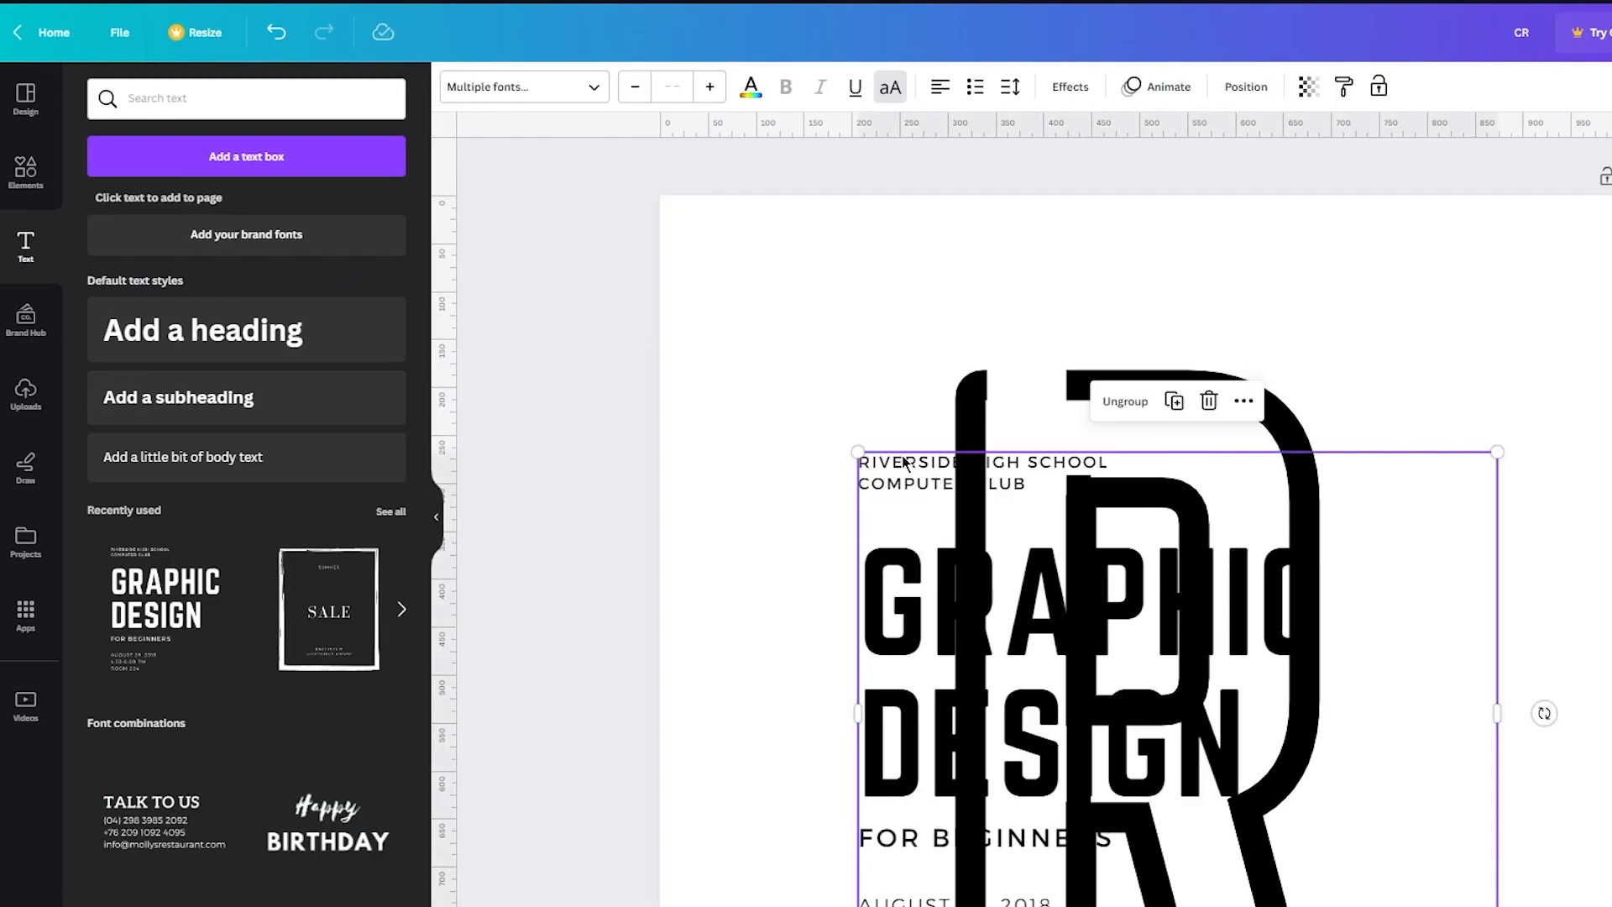
{"action": "scroll", "coordinate": [985, 662], "scroll_direction": "down", "scroll_amount": 5}
{"action": "left_click_drag", "start_coordinate": [792, 662], "coordinate": [889, 433]}
{"action": "key", "text": "Delete"}
Step: Replace the headline text with the letter C and narrow its text box to fit the letter
{"action": "left_click", "coordinate": [880, 522]}
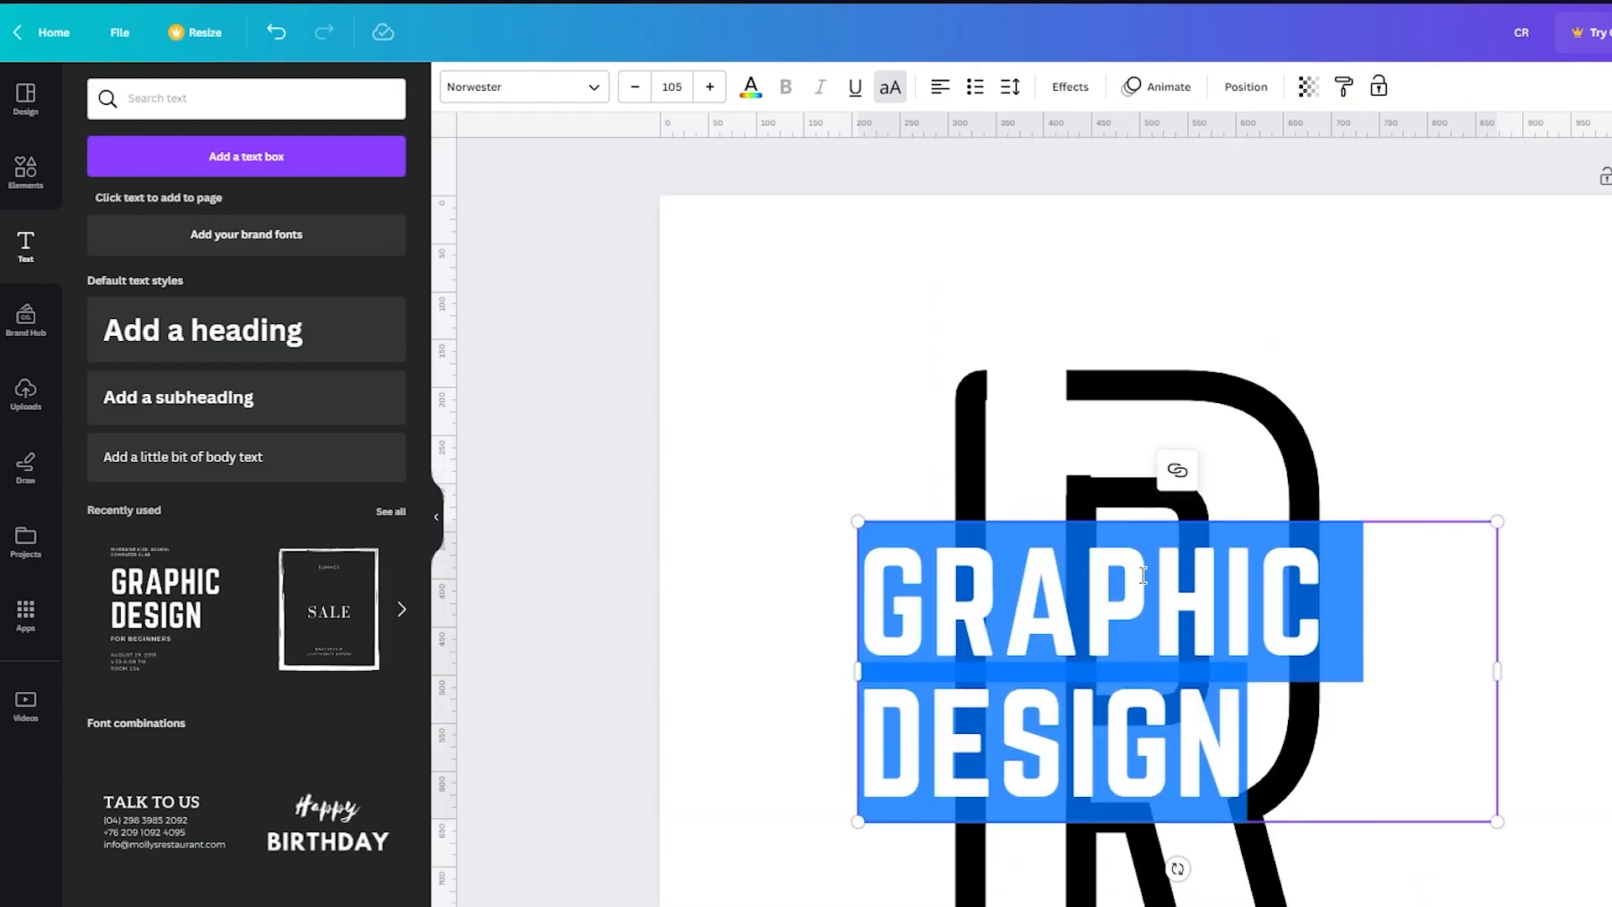
{"action": "type", "text": "C"}
{"action": "left_click", "coordinate": [1065, 483]}
{"action": "left_click", "coordinate": [1442, 622]}
{"action": "left_click_drag", "start_coordinate": [1501, 602], "coordinate": [918, 608]}
Step: Enlarge the C to font size 537 and place it over the upper part of the R
{"action": "left_click_drag", "start_coordinate": [935, 523], "coordinate": [1314, 278]}
{"action": "left_click_drag", "start_coordinate": [1117, 412], "coordinate": [1218, 657]}
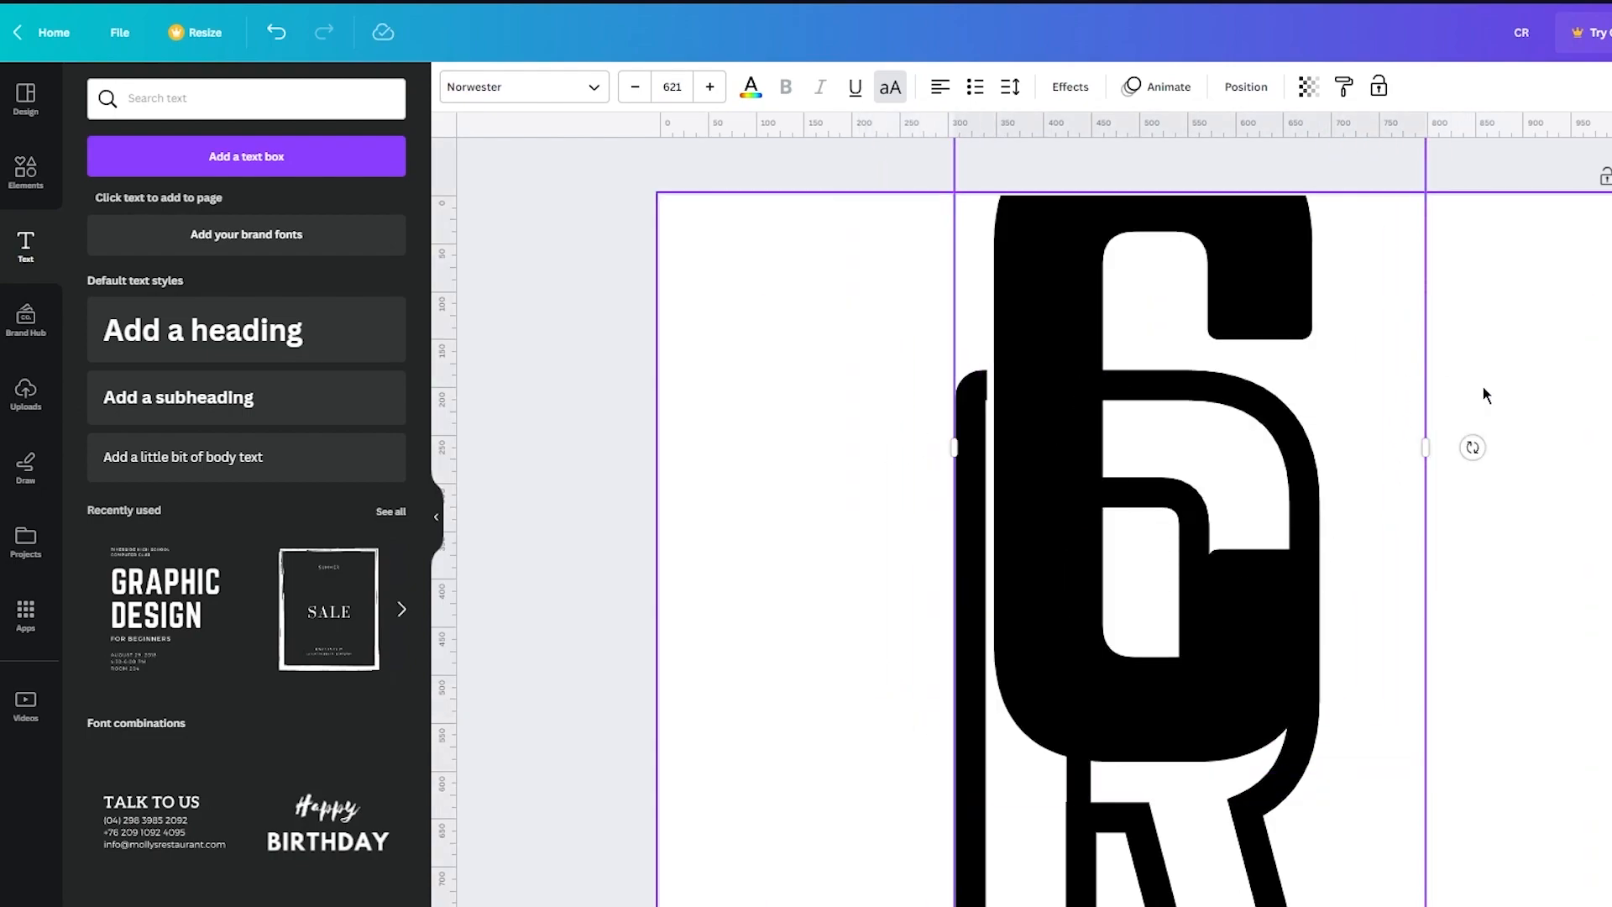
{"action": "scroll", "coordinate": [1482, 396], "scroll_direction": "down", "scroll_amount": 5}
{"action": "left_click_drag", "start_coordinate": [1422, 509], "coordinate": [1312, 409]}
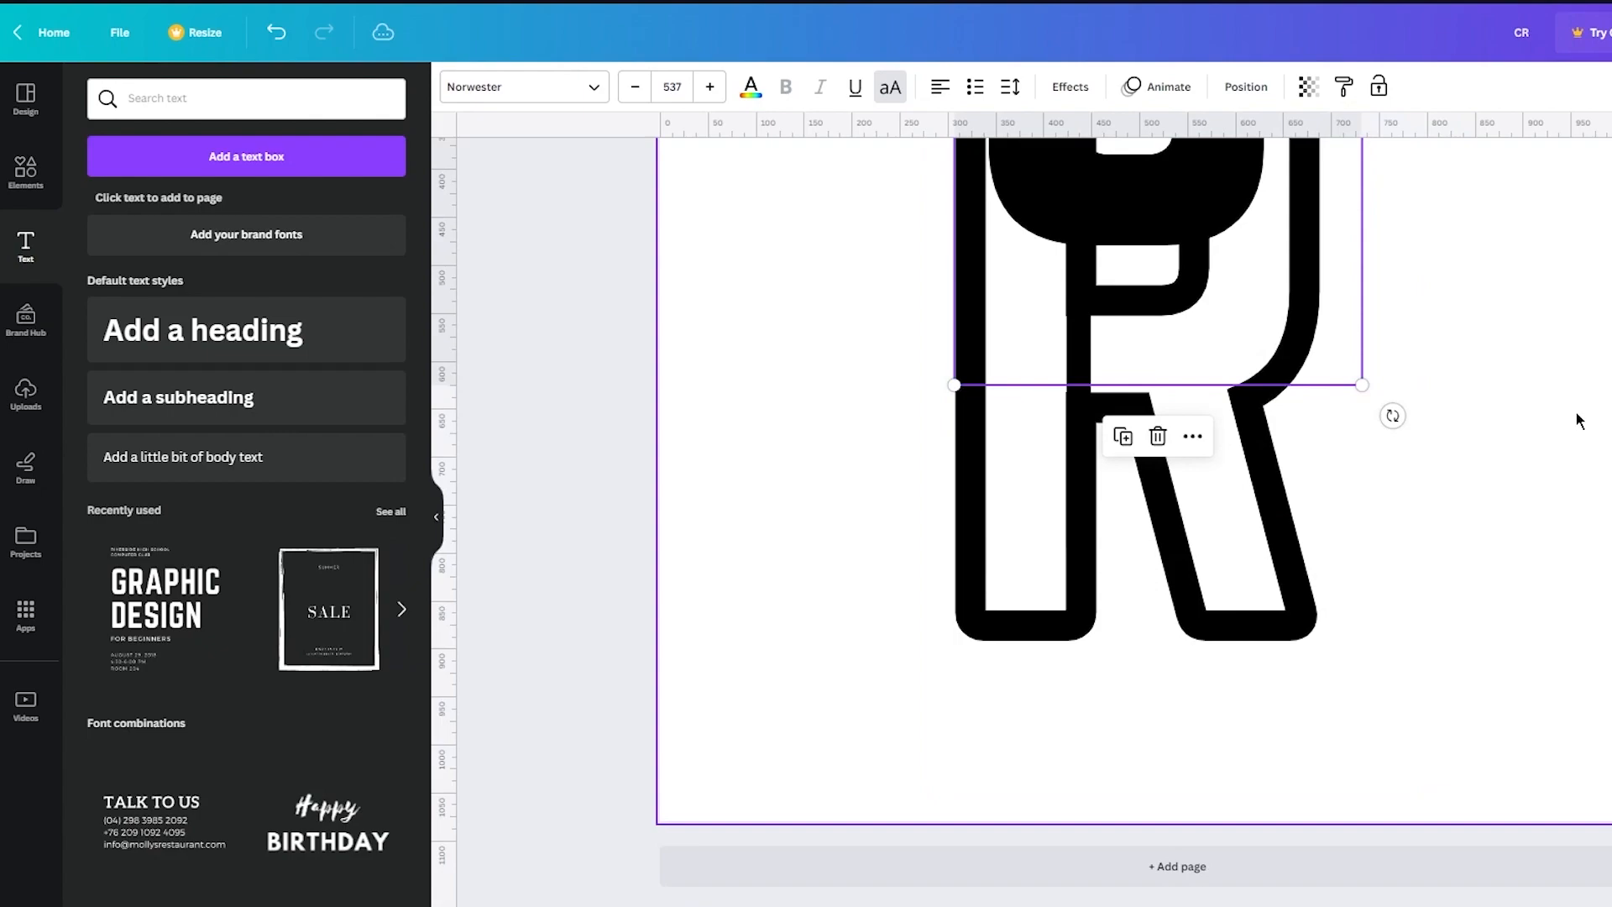
{"action": "scroll", "coordinate": [1575, 411], "scroll_direction": "up", "scroll_amount": 5}
{"action": "left_click_drag", "start_coordinate": [1191, 418], "coordinate": [1187, 510]}
{"action": "left_click_drag", "start_coordinate": [1050, 531], "coordinate": [1055, 516]}
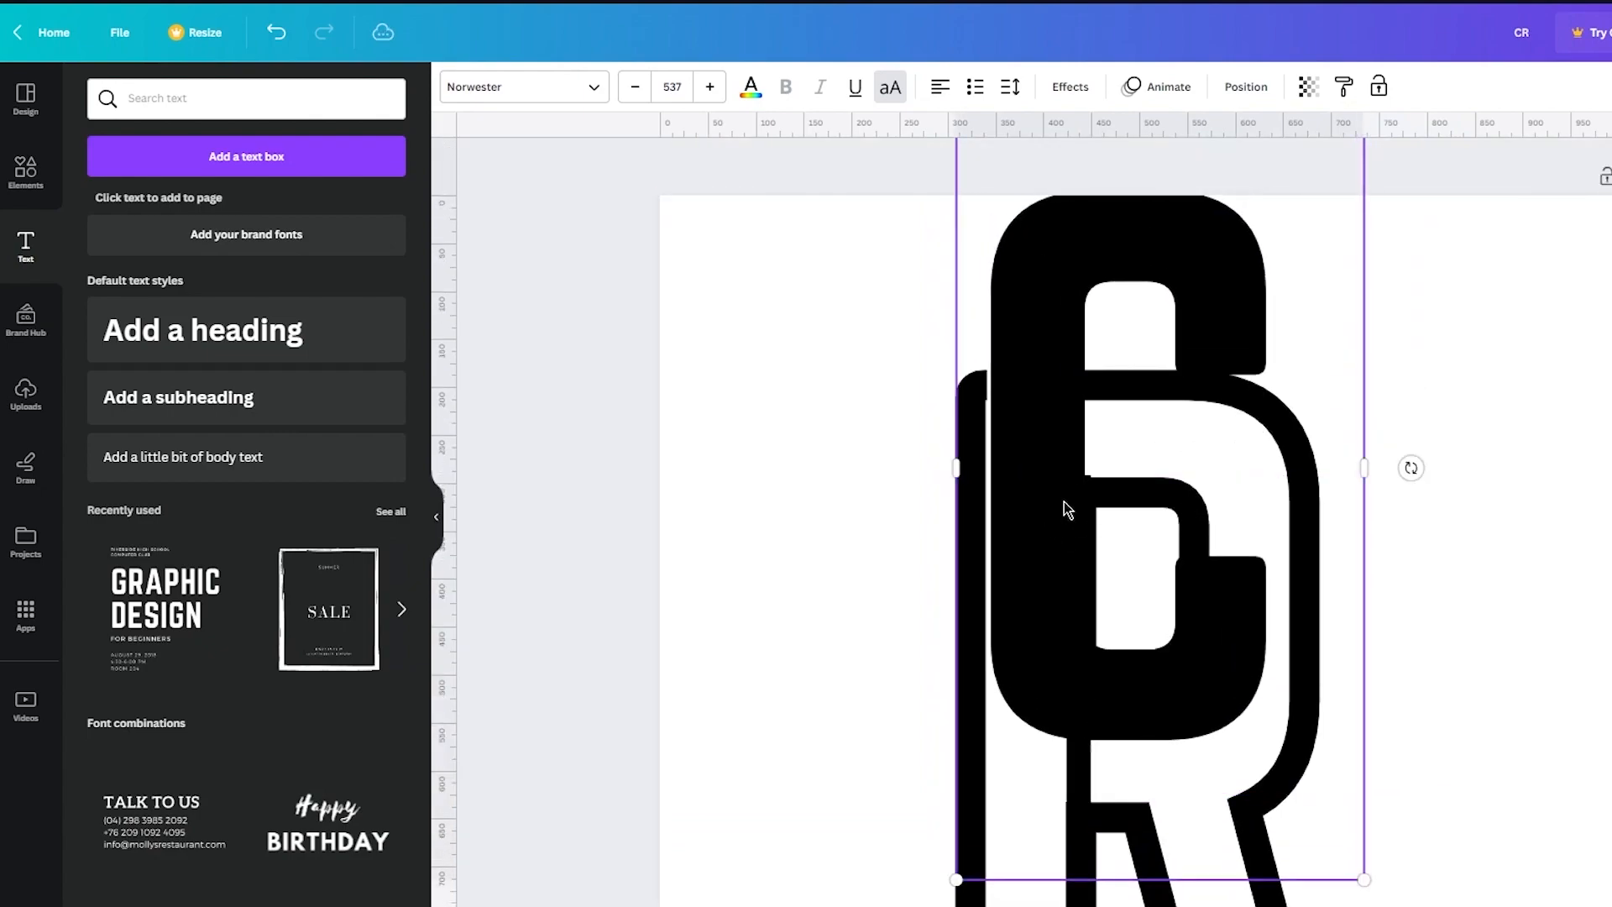
Step: Reduce the C to font size 432 and reposition it over the upper left part of the R
{"action": "scroll", "coordinate": [1274, 447], "scroll_direction": "down", "scroll_amount": 1}
{"action": "left_click_drag", "start_coordinate": [1360, 773], "coordinate": [1214, 679]}
{"action": "left_click", "coordinate": [634, 90]}
{"action": "left_click", "coordinate": [634, 91]}
{"action": "left_click", "coordinate": [634, 91]}
{"action": "left_click", "coordinate": [634, 91]}
{"action": "left_click", "coordinate": [634, 91]}
{"action": "left_click", "coordinate": [633, 91]}
{"action": "left_click", "coordinate": [634, 91]}
{"action": "left_click", "coordinate": [634, 91]}
{"action": "left_click_drag", "start_coordinate": [1045, 344], "coordinate": [1058, 384]}
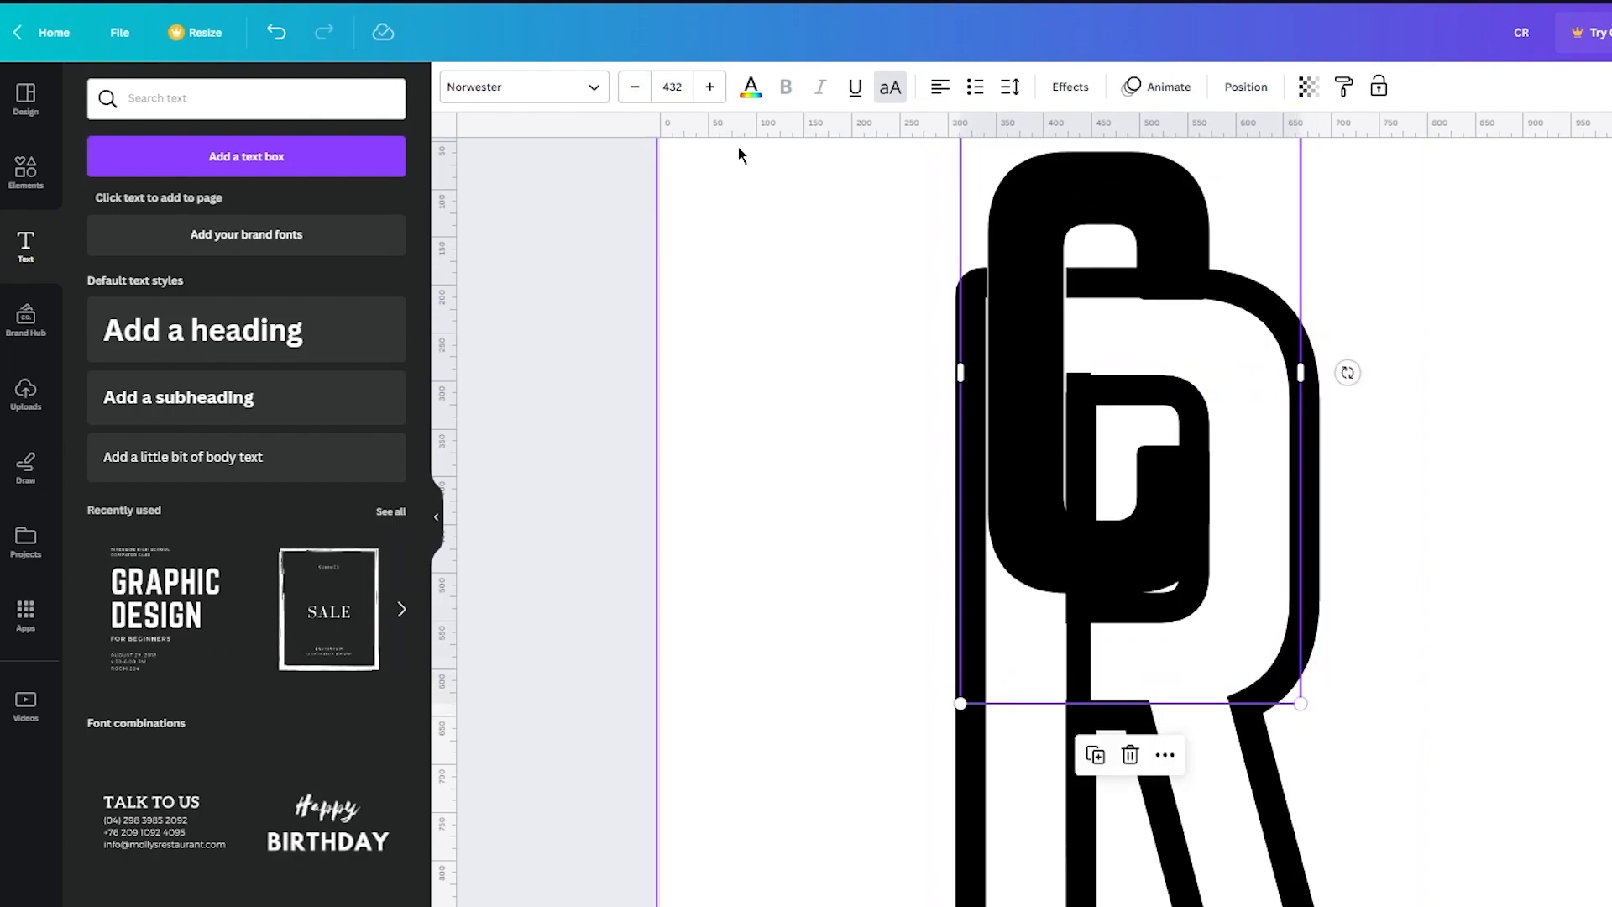
Step: Apply the Hollow text effect to the C so that it matches the outlined R
{"action": "left_click", "coordinate": [1070, 87]}
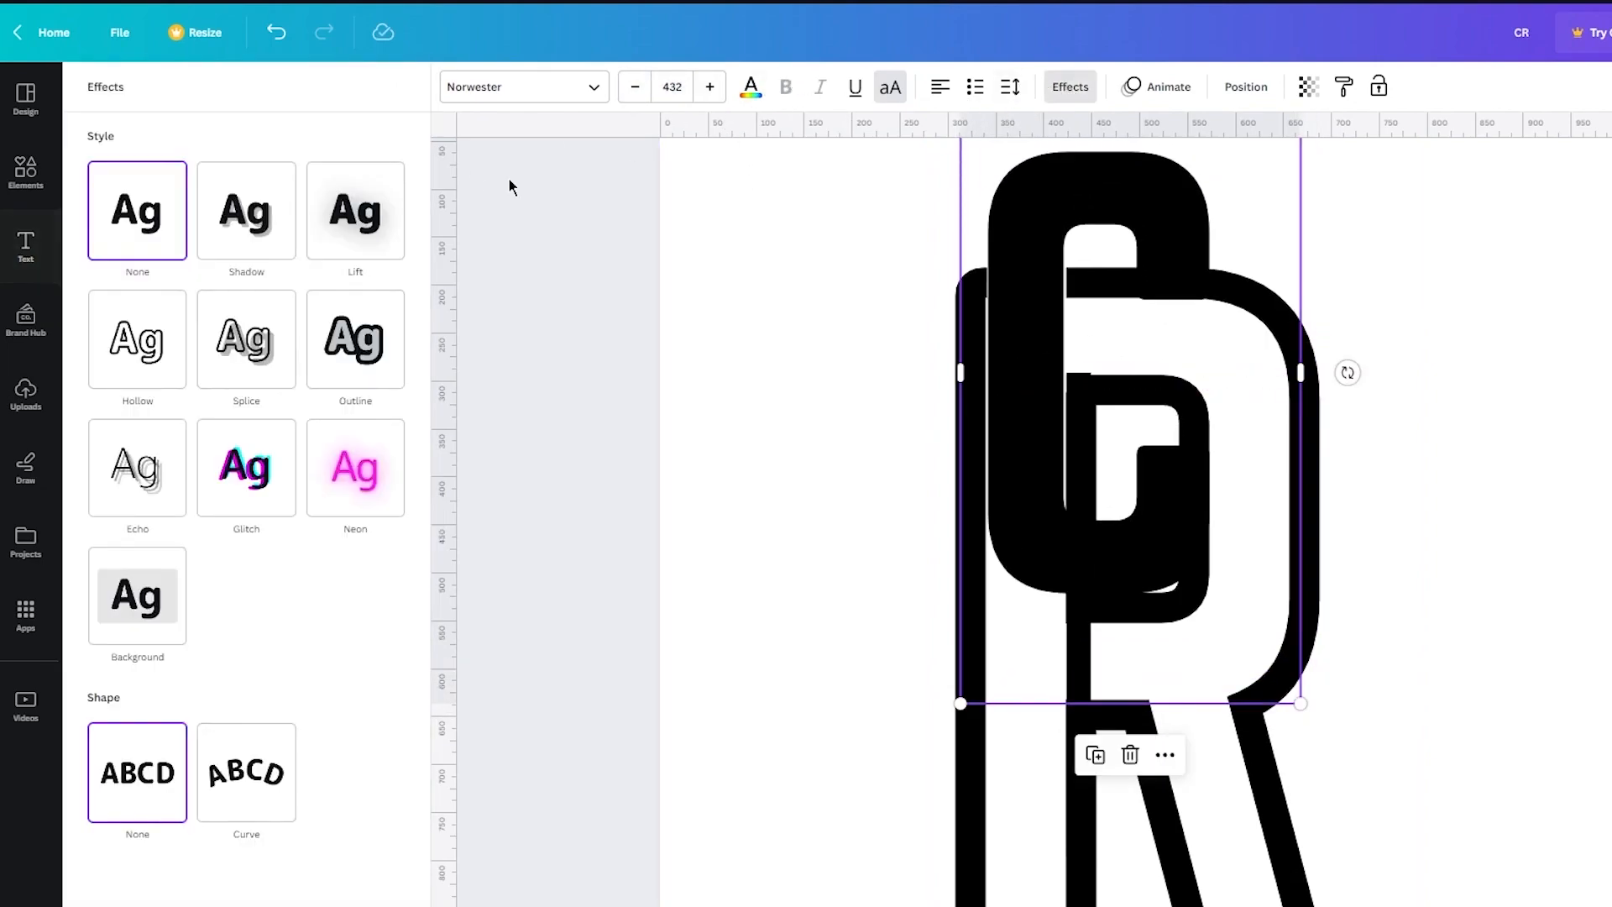
{"action": "left_click", "coordinate": [137, 340]}
{"action": "left_click", "coordinate": [1140, 322]}
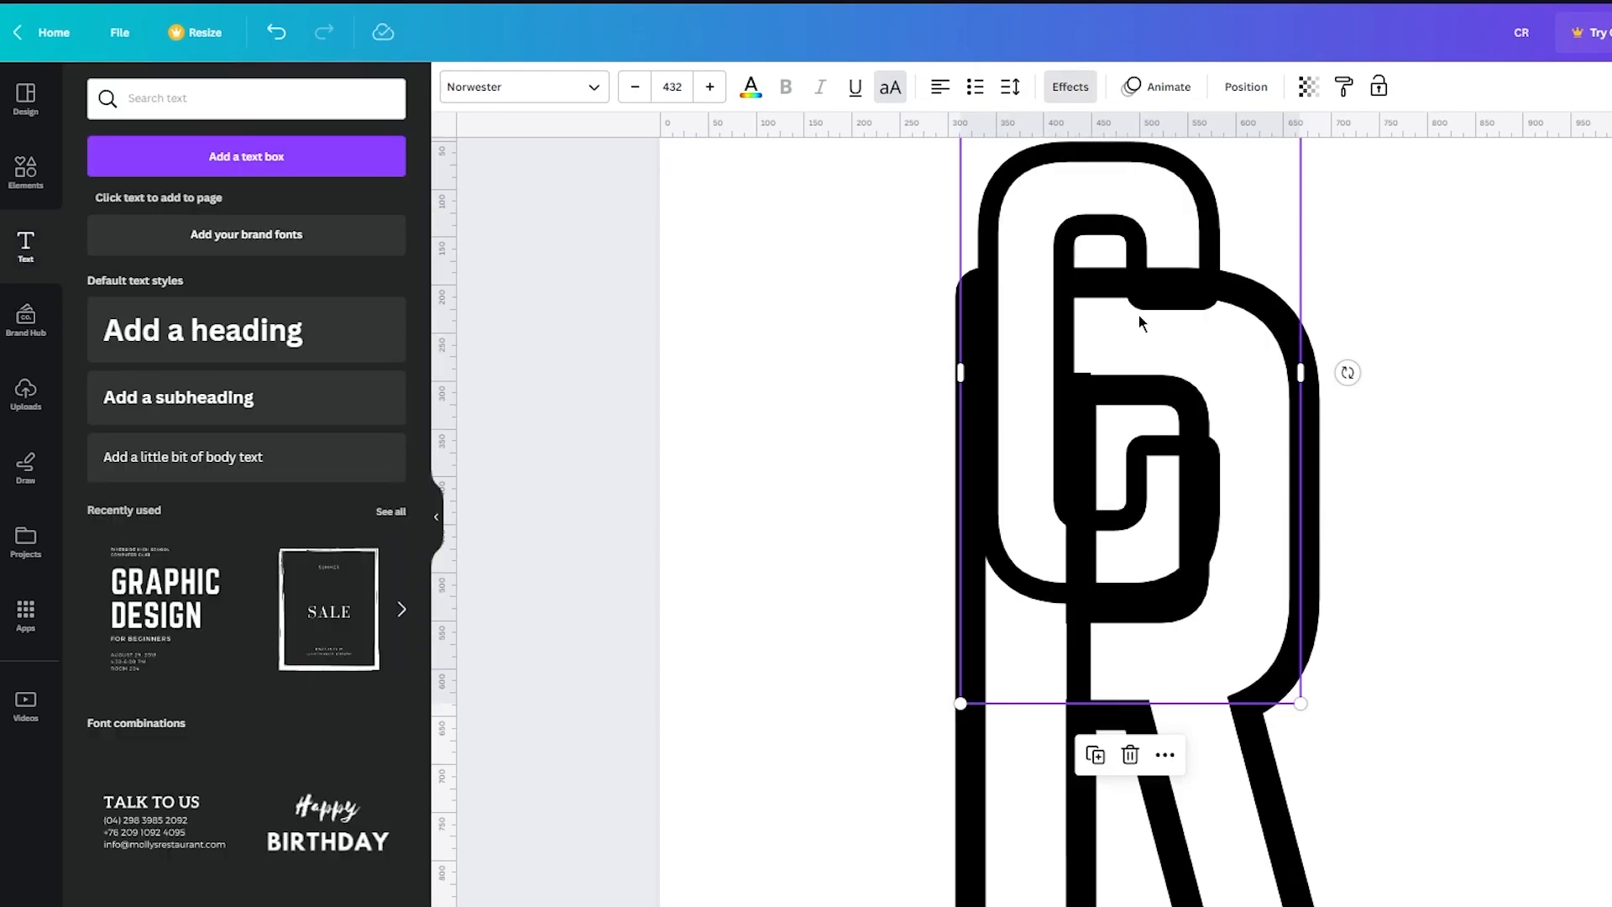
Step: Bring the hollow C to the front of all other elements
{"action": "left_click", "coordinate": [1246, 87]}
{"action": "left_click", "coordinate": [322, 144]}
{"action": "left_click", "coordinate": [324, 148]}
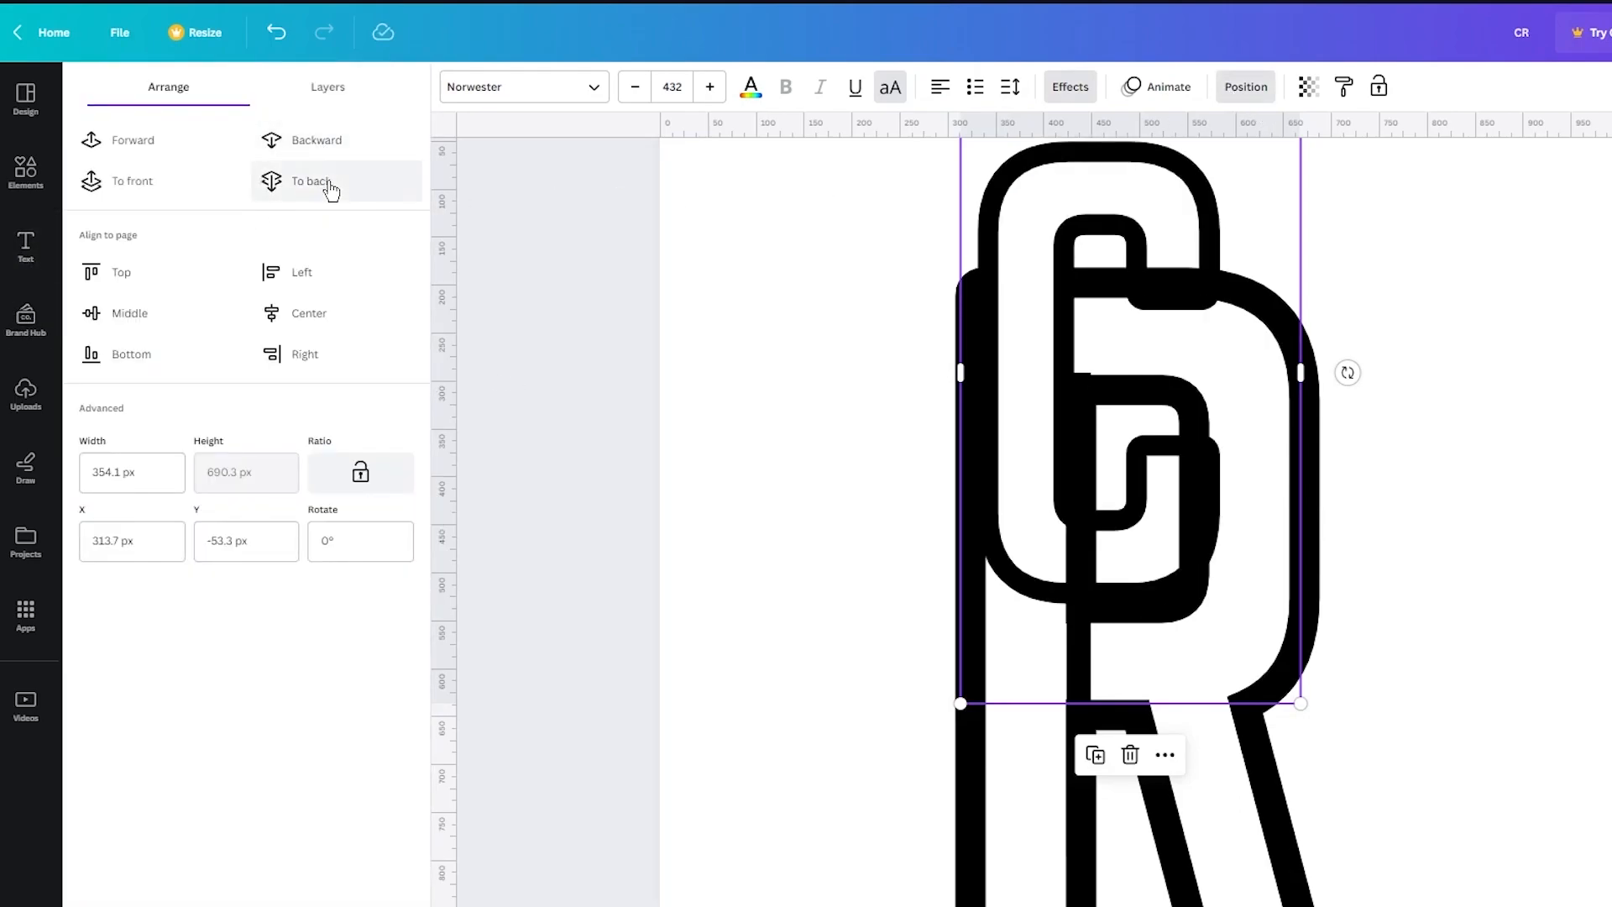
{"action": "left_click", "coordinate": [143, 183]}
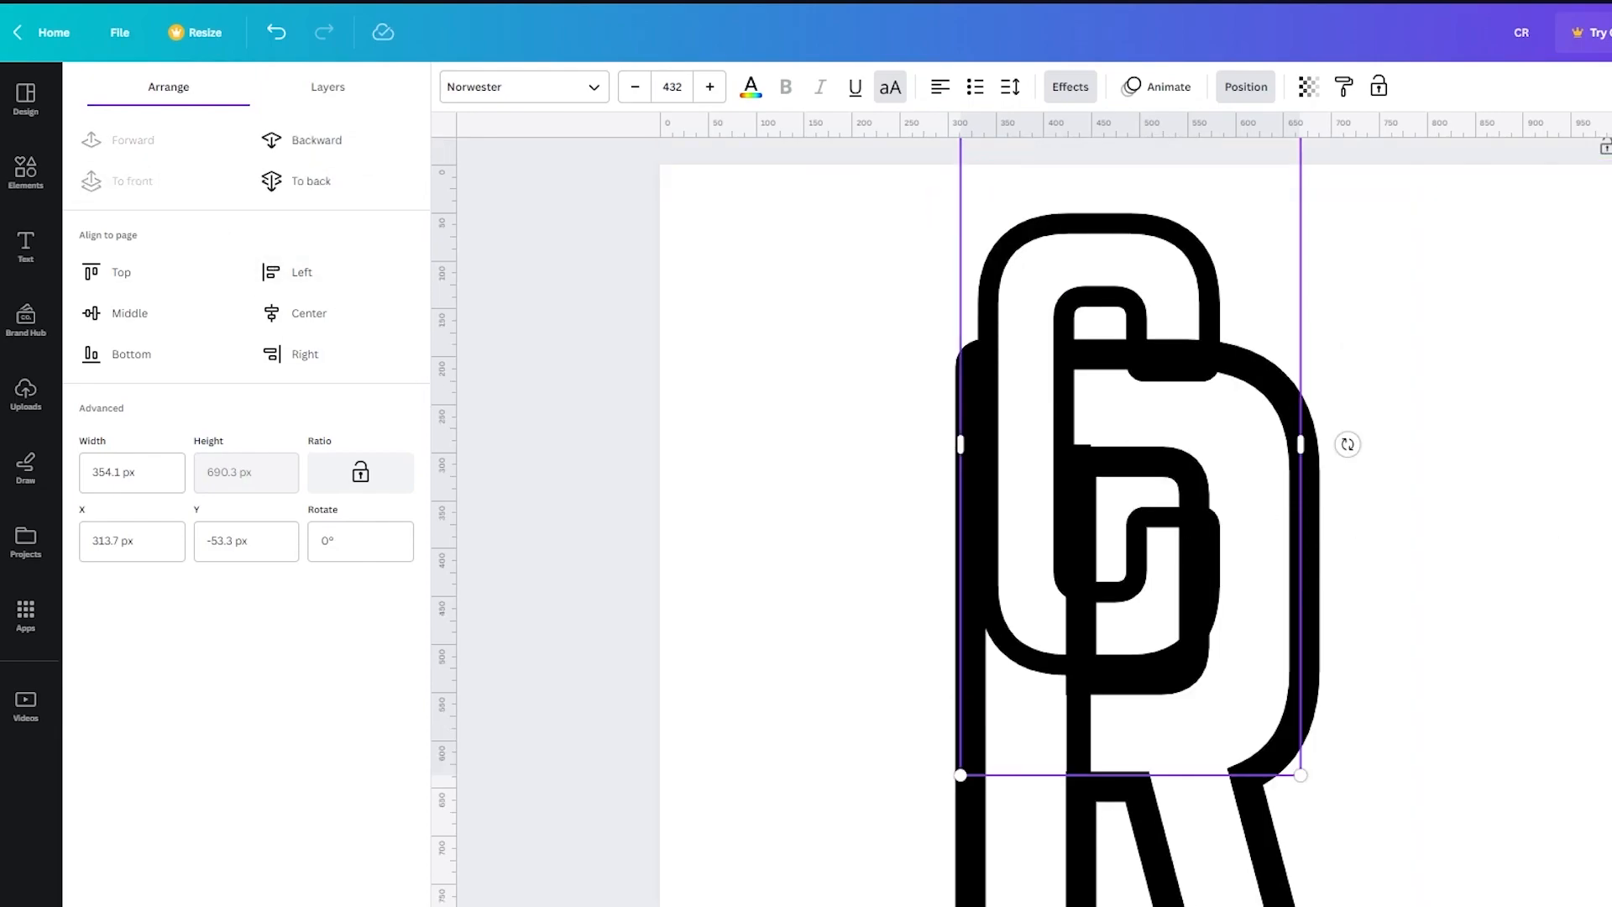
{"action": "left_click", "coordinate": [1346, 443]}
Step: Enlarge the hollow C to font size 452, making its text box about 371 px wide
{"action": "scroll", "coordinate": [1302, 448], "scroll_direction": "down", "scroll_amount": 2}
{"action": "scroll", "coordinate": [1031, 408], "scroll_direction": "up", "scroll_amount": 3}
{"action": "scroll", "coordinate": [1031, 408], "scroll_direction": "down", "scroll_amount": 3}
{"action": "scroll", "coordinate": [1031, 408], "scroll_direction": "up", "scroll_amount": 3}
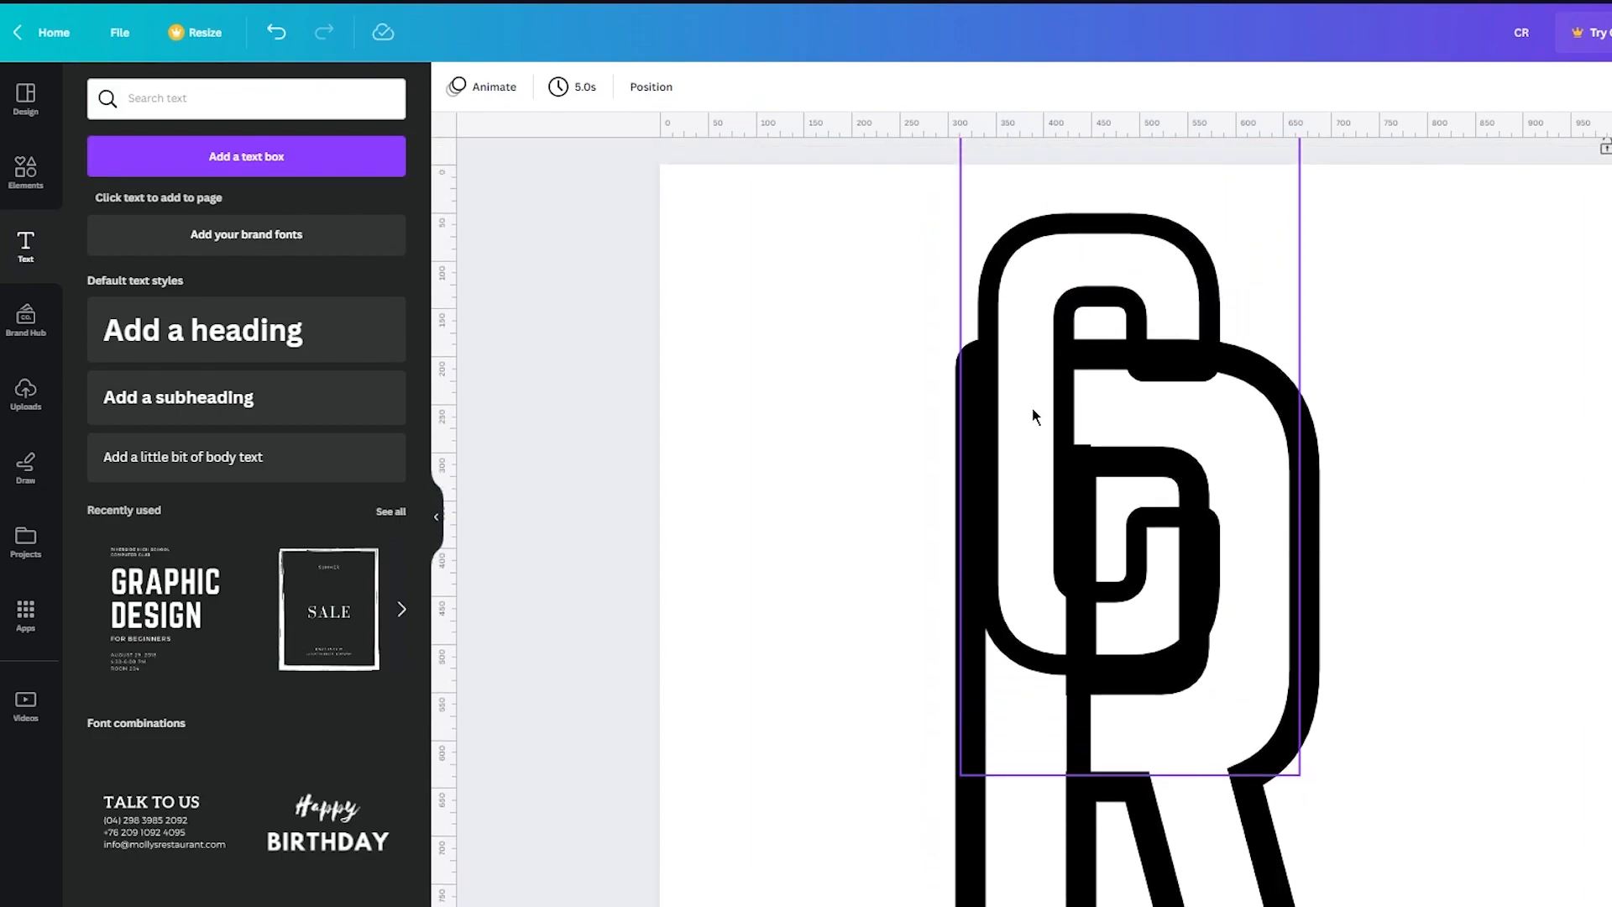
{"action": "scroll", "coordinate": [1031, 408], "scroll_direction": "down", "scroll_amount": 5}
{"action": "scroll", "coordinate": [1031, 408], "scroll_direction": "up", "scroll_amount": 3}
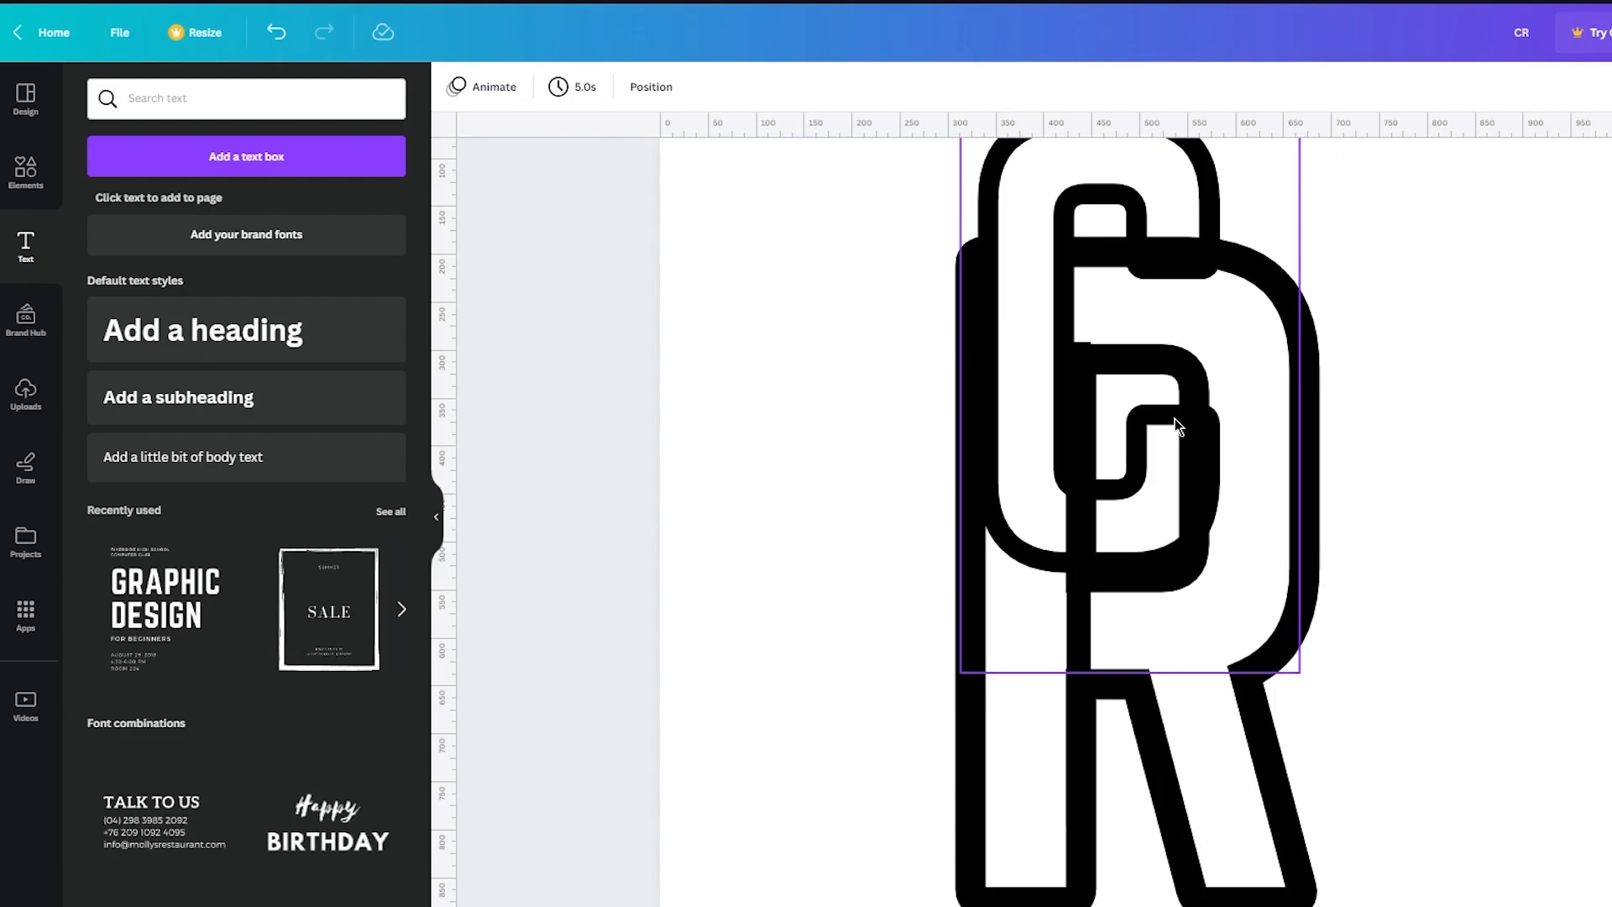
{"action": "scroll", "coordinate": [1401, 457], "scroll_direction": "down", "scroll_amount": 1}
{"action": "left_click", "coordinate": [1192, 435]}
{"action": "scroll", "coordinate": [1192, 435], "scroll_direction": "up", "scroll_amount": 3}
{"action": "left_click_drag", "start_coordinate": [1300, 144], "coordinate": [1361, 134]}
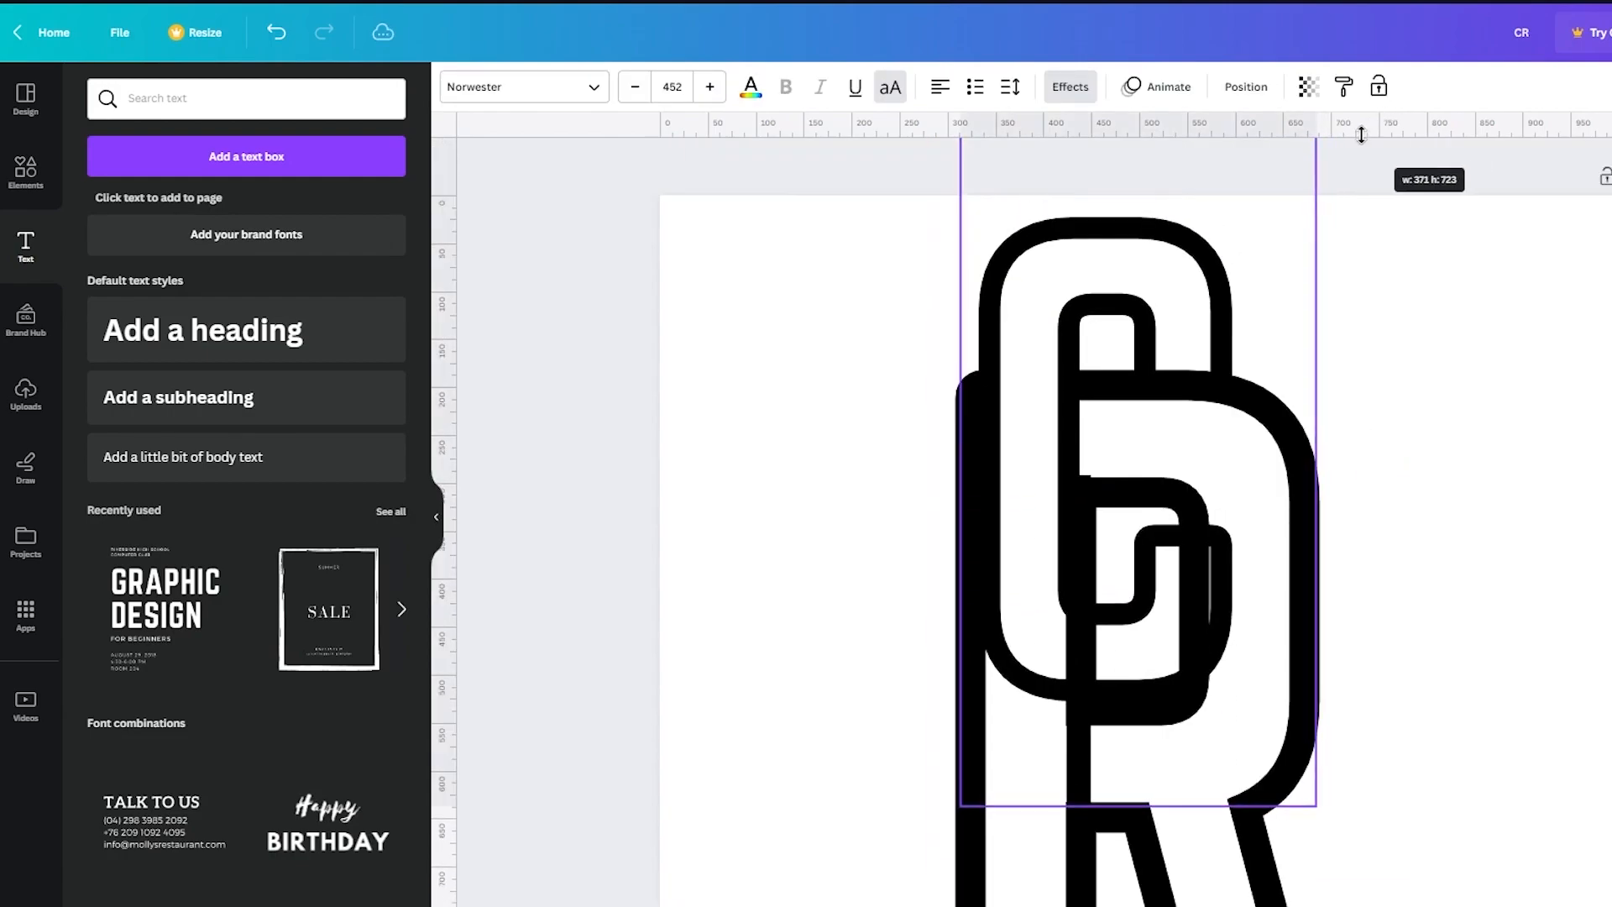
Step: Move the C to the left so that its open side overlaps the R's left stem
{"action": "left_click", "coordinate": [1534, 317]}
{"action": "scroll", "coordinate": [1533, 316], "scroll_direction": "down", "scroll_amount": 4}
{"action": "scroll", "coordinate": [1511, 314], "scroll_direction": "up", "scroll_amount": 4}
{"action": "scroll", "coordinate": [1411, 309], "scroll_direction": "down", "scroll_amount": 5}
{"action": "scroll", "coordinate": [1411, 309], "scroll_direction": "up", "scroll_amount": 5}
{"action": "left_click", "coordinate": [965, 461]}
{"action": "left_click_drag", "start_coordinate": [965, 461], "coordinate": [865, 500]}
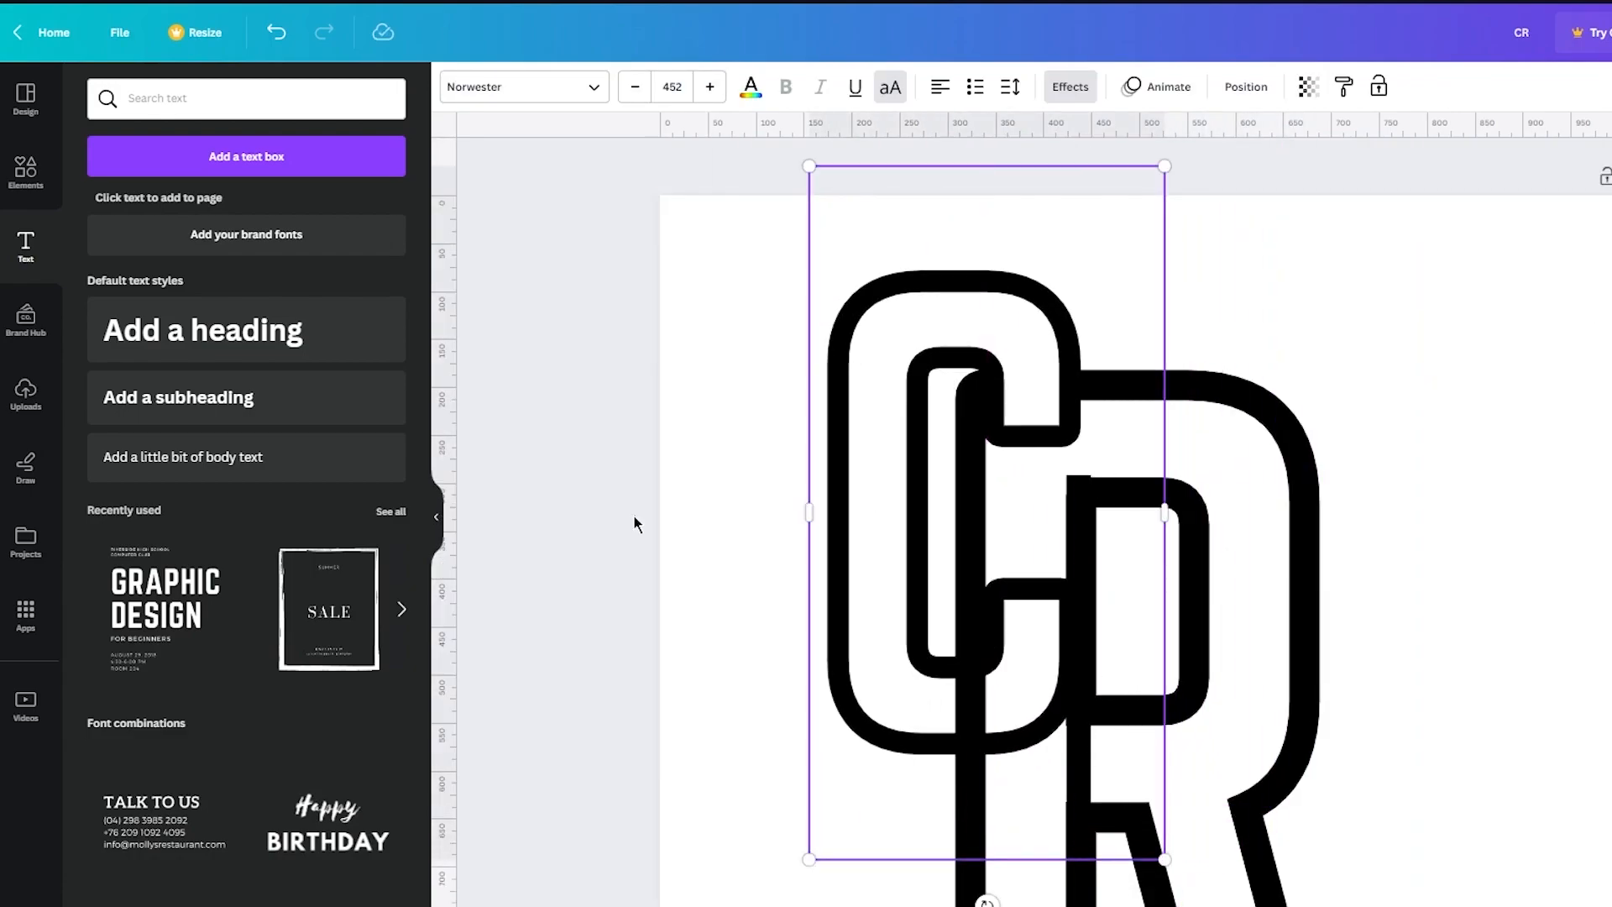
{"action": "left_click", "coordinate": [657, 459]}
Step: Enlarge the C to font size 530 and shift it left so its opening lines up with the R's stem outlines
{"action": "scroll", "coordinate": [658, 459], "scroll_direction": "down", "scroll_amount": 1}
{"action": "scroll", "coordinate": [895, 490], "scroll_direction": "down", "scroll_amount": 2}
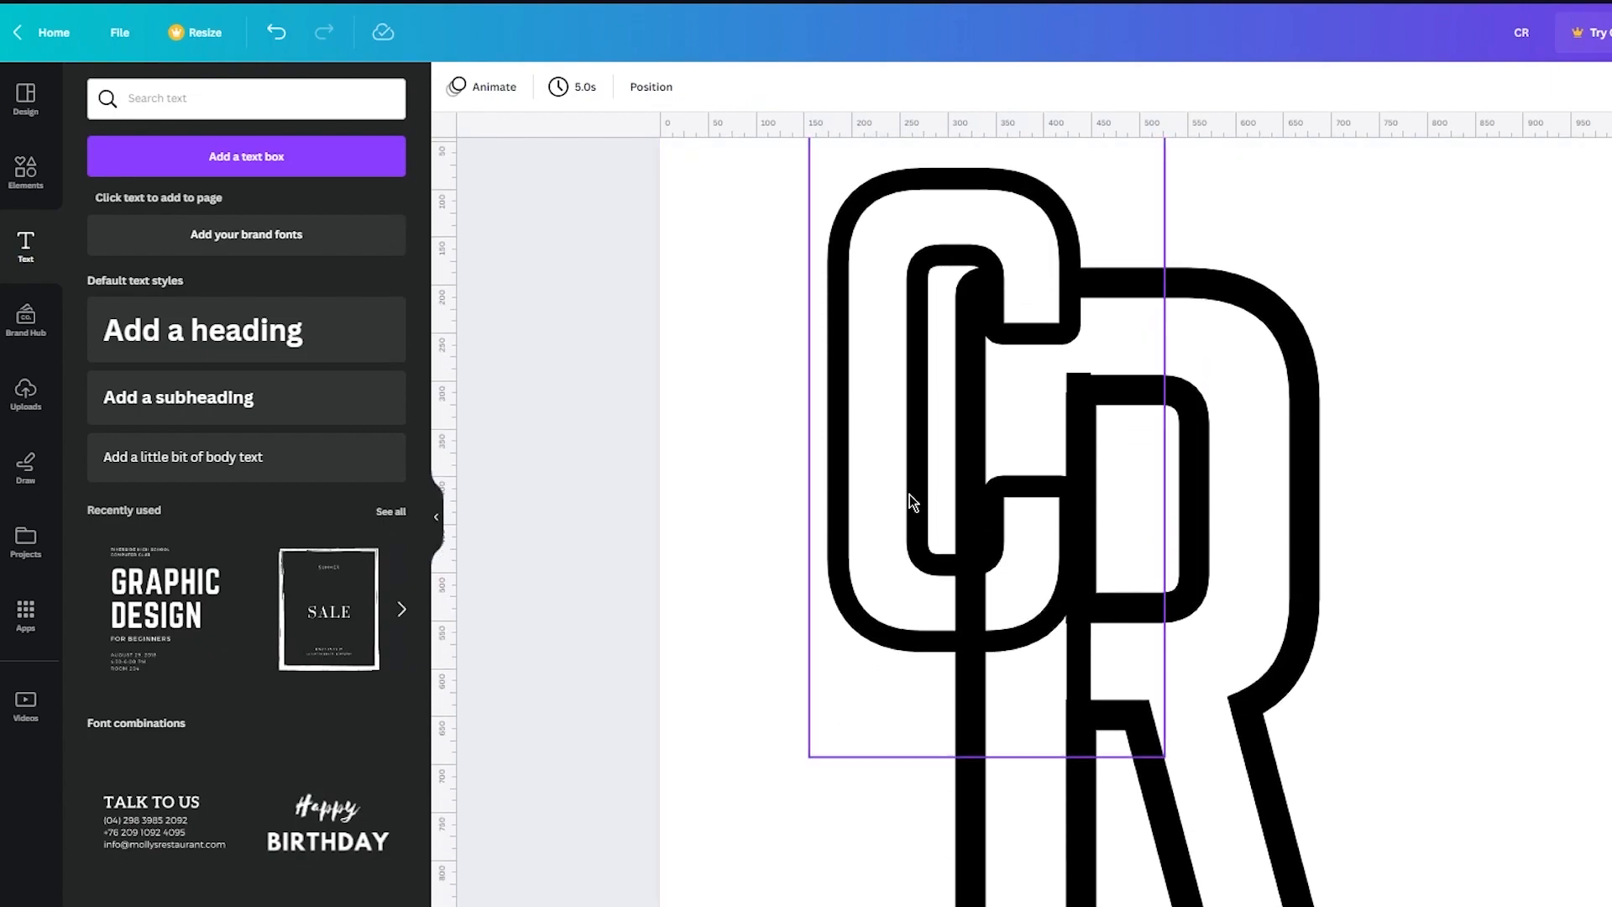
{"action": "left_click", "coordinate": [1014, 517]}
{"action": "left_click_drag", "start_coordinate": [1164, 756], "coordinate": [1281, 856]}
{"action": "left_click_drag", "start_coordinate": [1014, 653], "coordinate": [964, 637]}
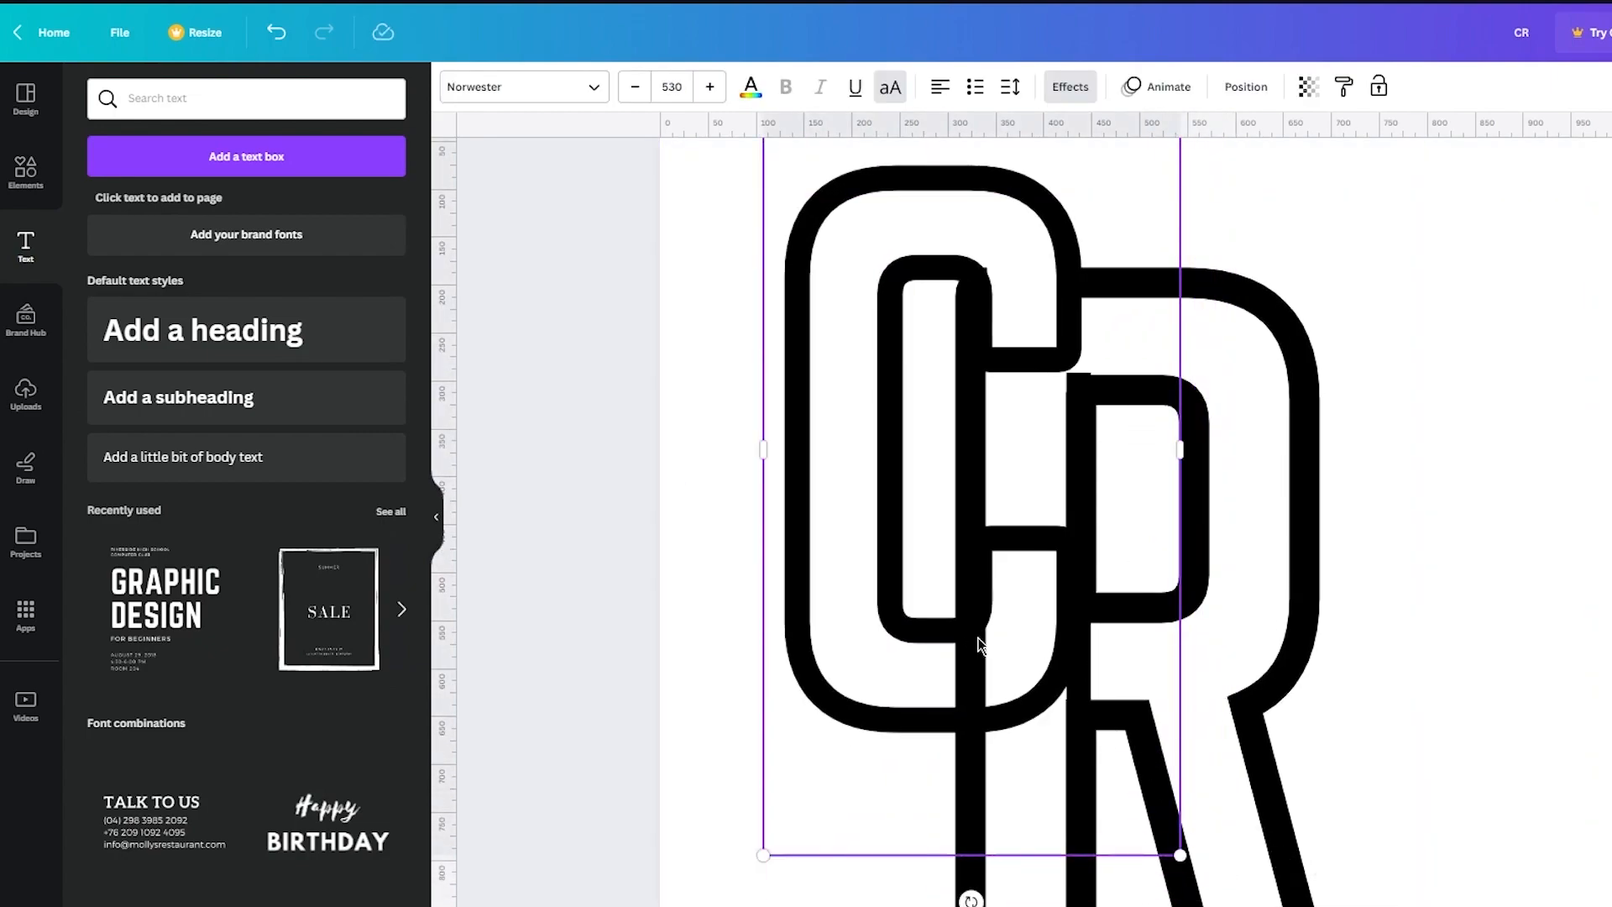
Step: Duplicate the page containing the interlocked C and R
{"action": "scroll", "coordinate": [1559, 587], "scroll_direction": "down", "scroll_amount": 2}
{"action": "left_click", "coordinate": [1558, 587]}
{"action": "scroll", "coordinate": [1558, 587], "scroll_direction": "up", "scroll_amount": 3}
{"action": "scroll", "coordinate": [1558, 587], "scroll_direction": "down", "scroll_amount": 2}
{"action": "scroll", "coordinate": [1136, 521], "scroll_direction": "up", "scroll_amount": 2}
{"action": "scroll", "coordinate": [1136, 522], "scroll_direction": "down", "scroll_amount": 4}
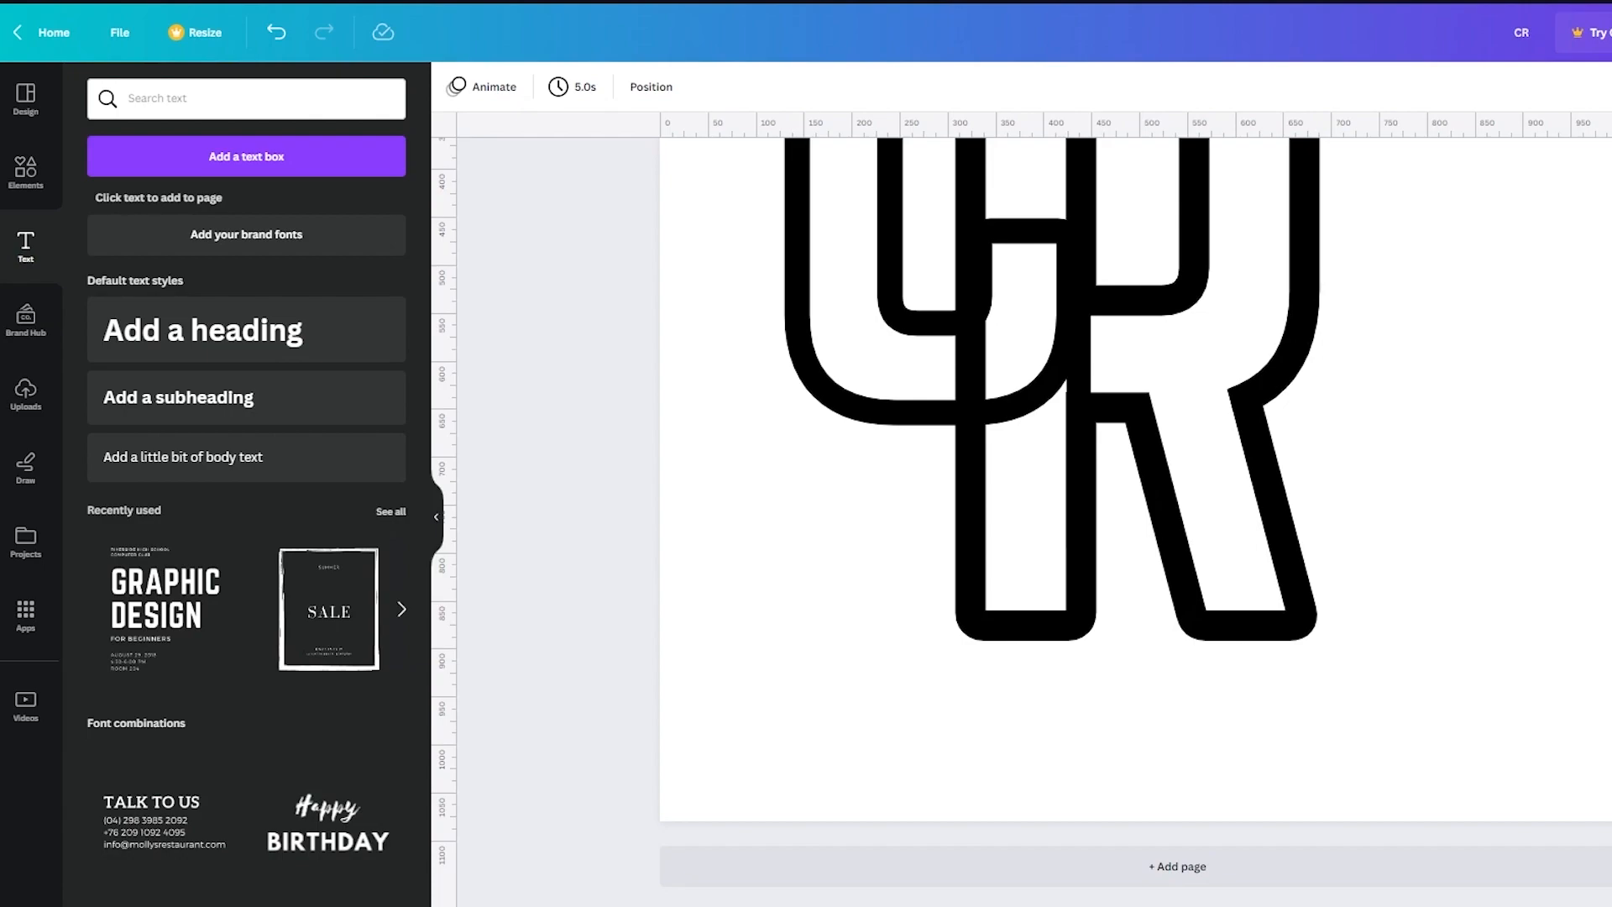
{"action": "scroll", "coordinate": [1252, 288], "scroll_direction": "up", "scroll_amount": 5}
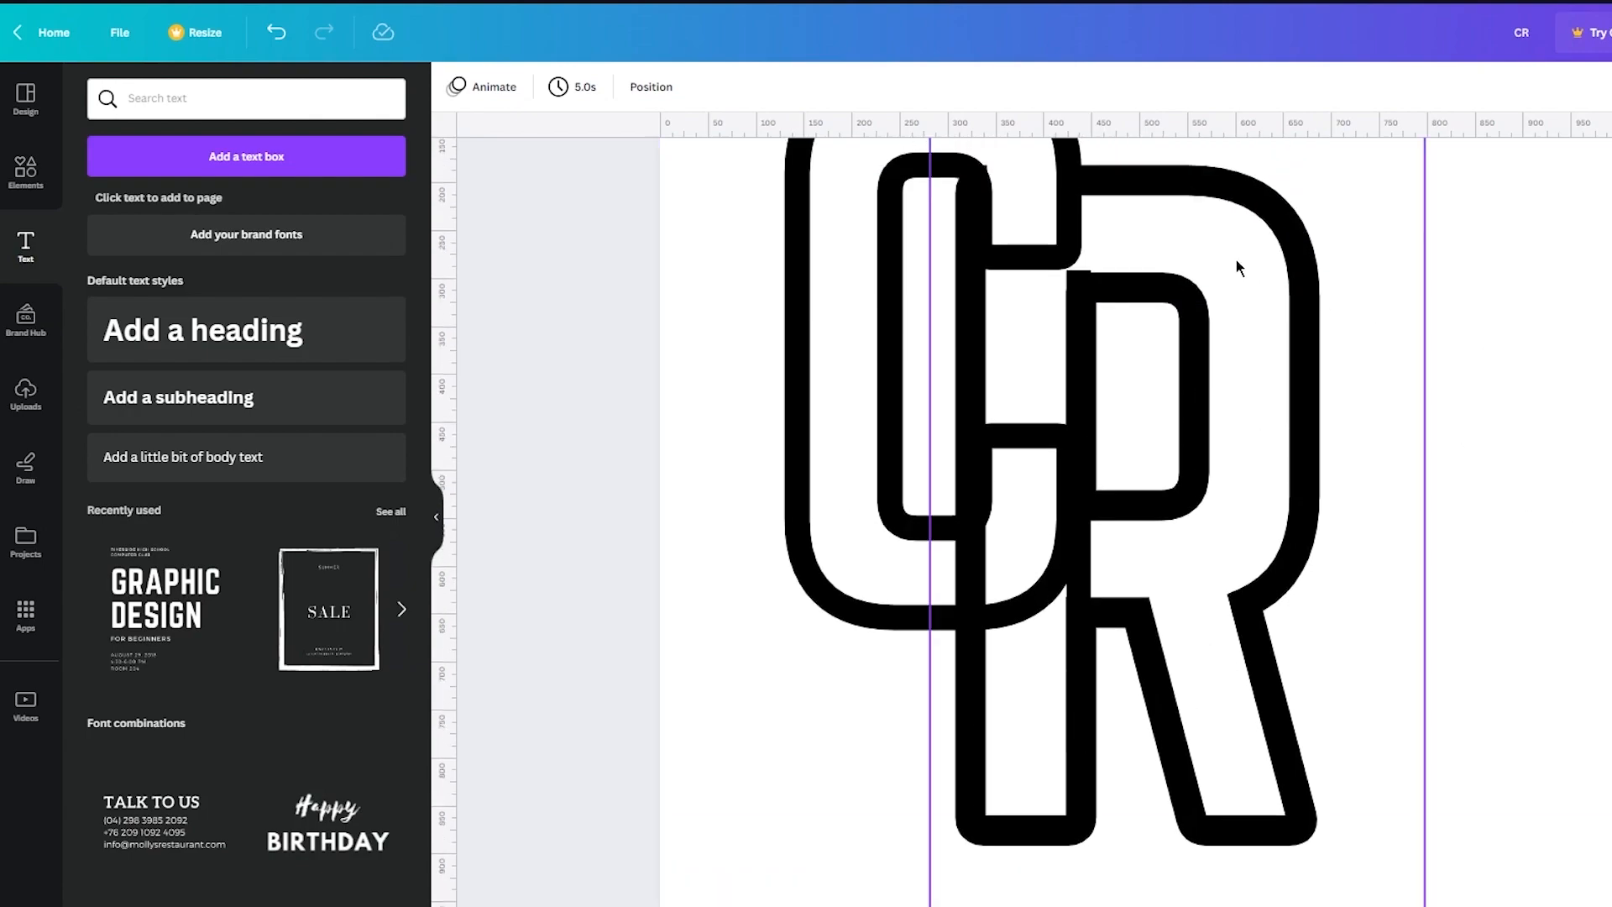
{"action": "left_click_drag", "start_coordinate": [1443, 224], "coordinate": [1541, 426]}
{"action": "left_click", "coordinate": [1611, 176]}
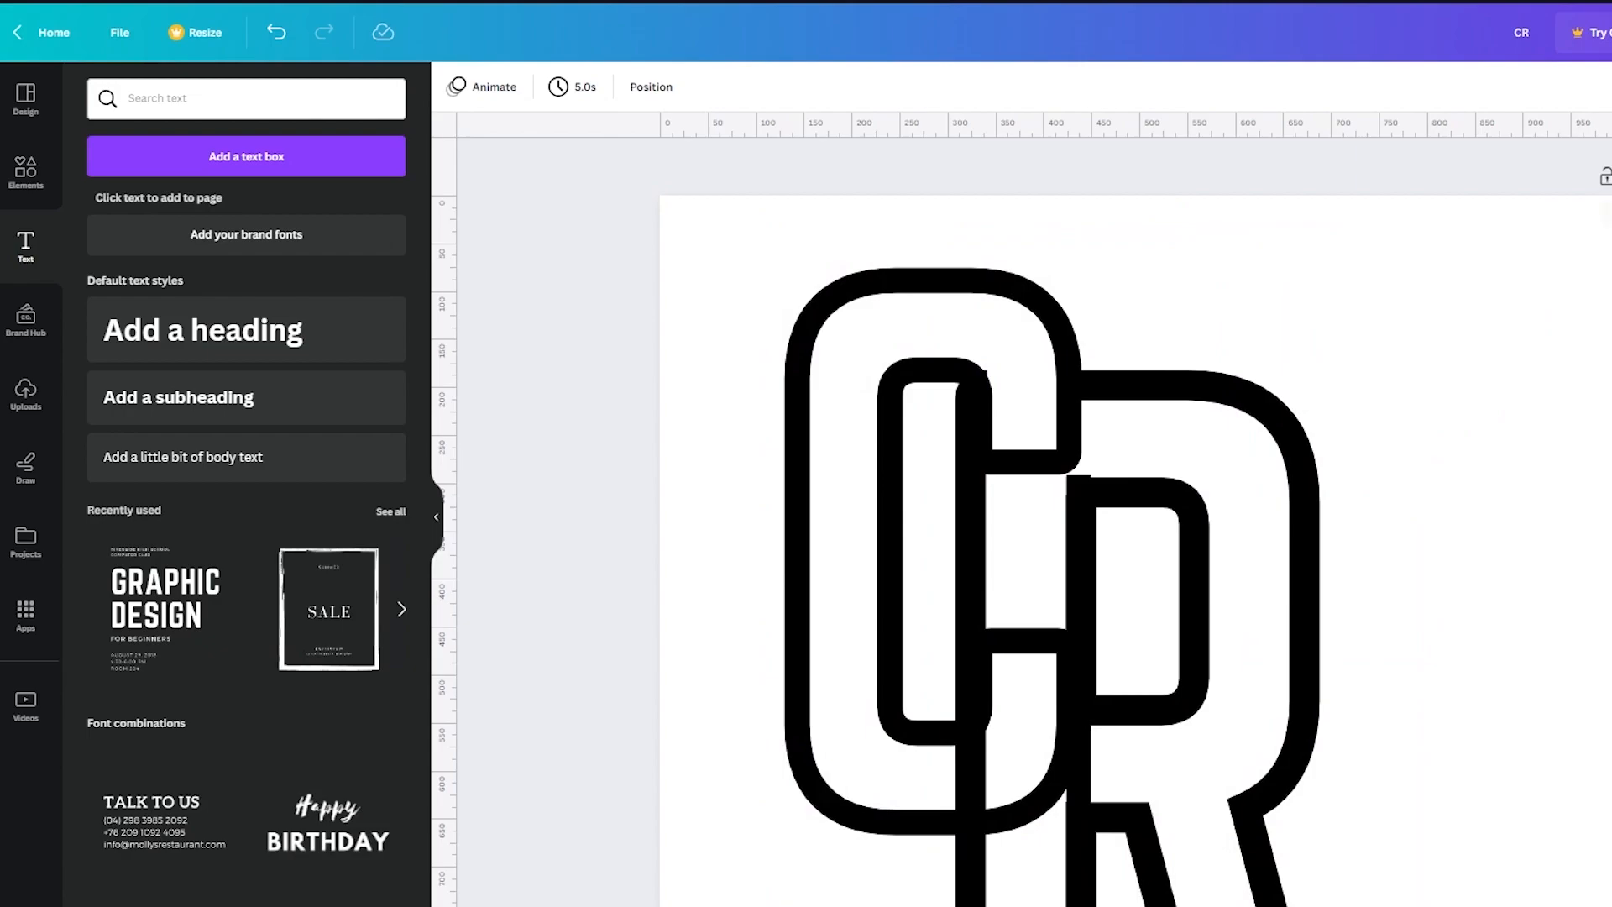
Step: Try moving the R left over the C on the second page, and undo the move
{"action": "left_click_drag", "start_coordinate": [1397, 270], "coordinate": [1169, 300]}
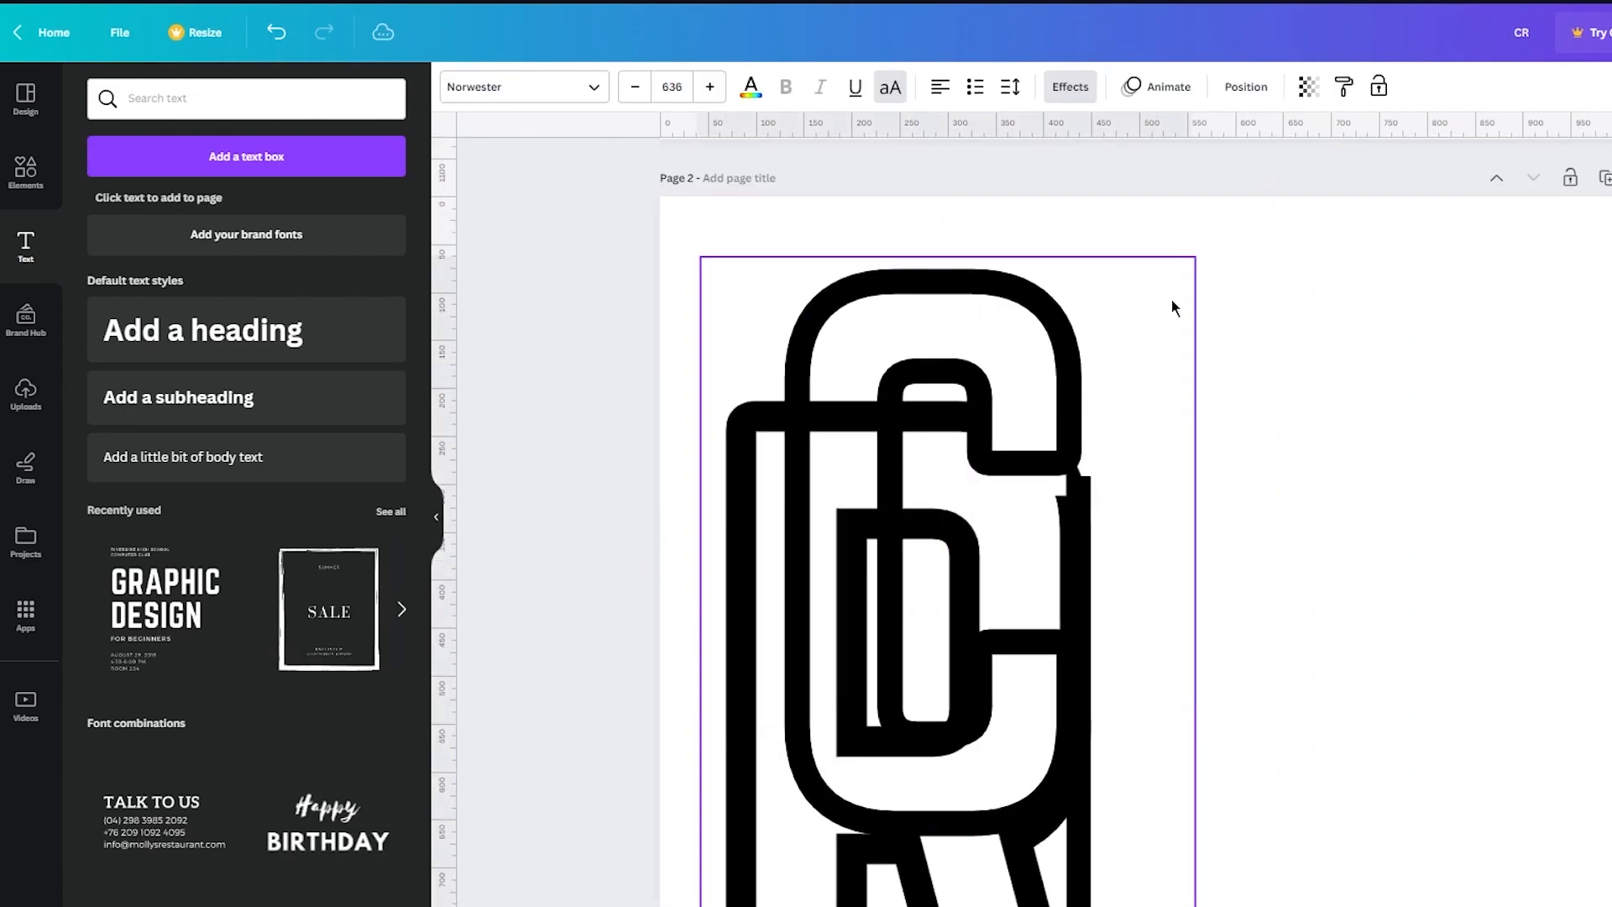
{"action": "key", "text": "ctrl+z"}
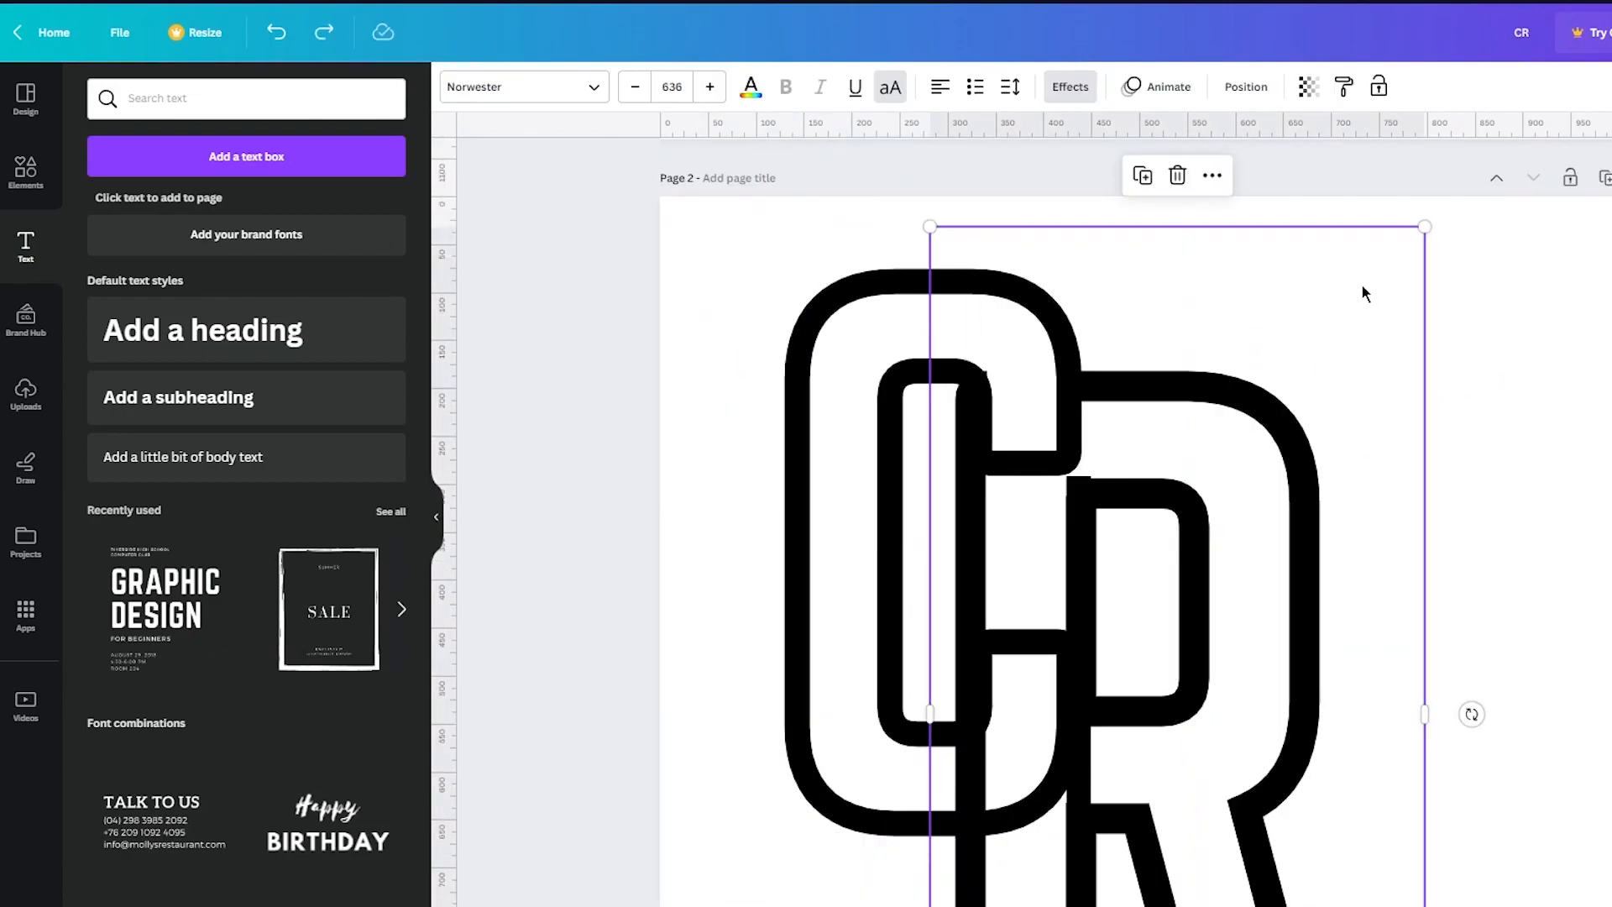
{"action": "left_click", "coordinate": [1565, 331]}
Step: Select the C, the R and both covering bars on page 2 and group them
{"action": "scroll", "coordinate": [1582, 324], "scroll_direction": "up", "scroll_amount": 2}
{"action": "scroll", "coordinate": [1591, 319], "scroll_direction": "down", "scroll_amount": 3}
{"action": "scroll", "coordinate": [1591, 319], "scroll_direction": "down", "scroll_amount": 8}
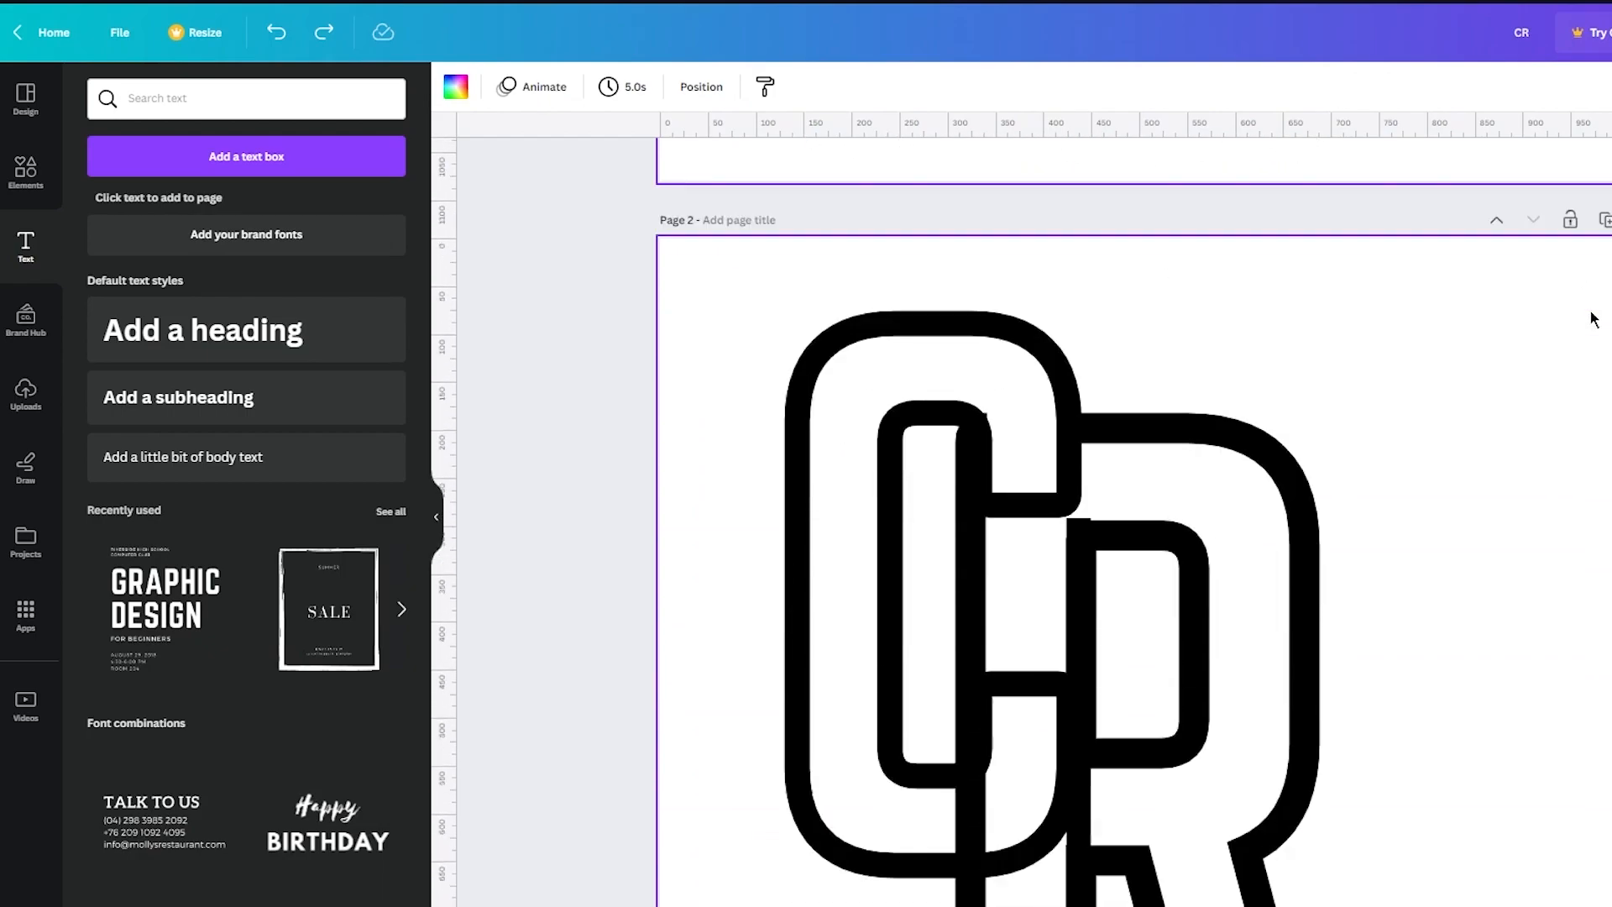
{"action": "left_click_drag", "start_coordinate": [1466, 531], "coordinate": [458, 905]}
{"action": "scroll", "coordinate": [1087, 505], "scroll_direction": "up", "scroll_amount": 3}
{"action": "scroll", "coordinate": [1069, 496], "scroll_direction": "down", "scroll_amount": 7}
{"action": "left_click", "coordinate": [552, 87]}
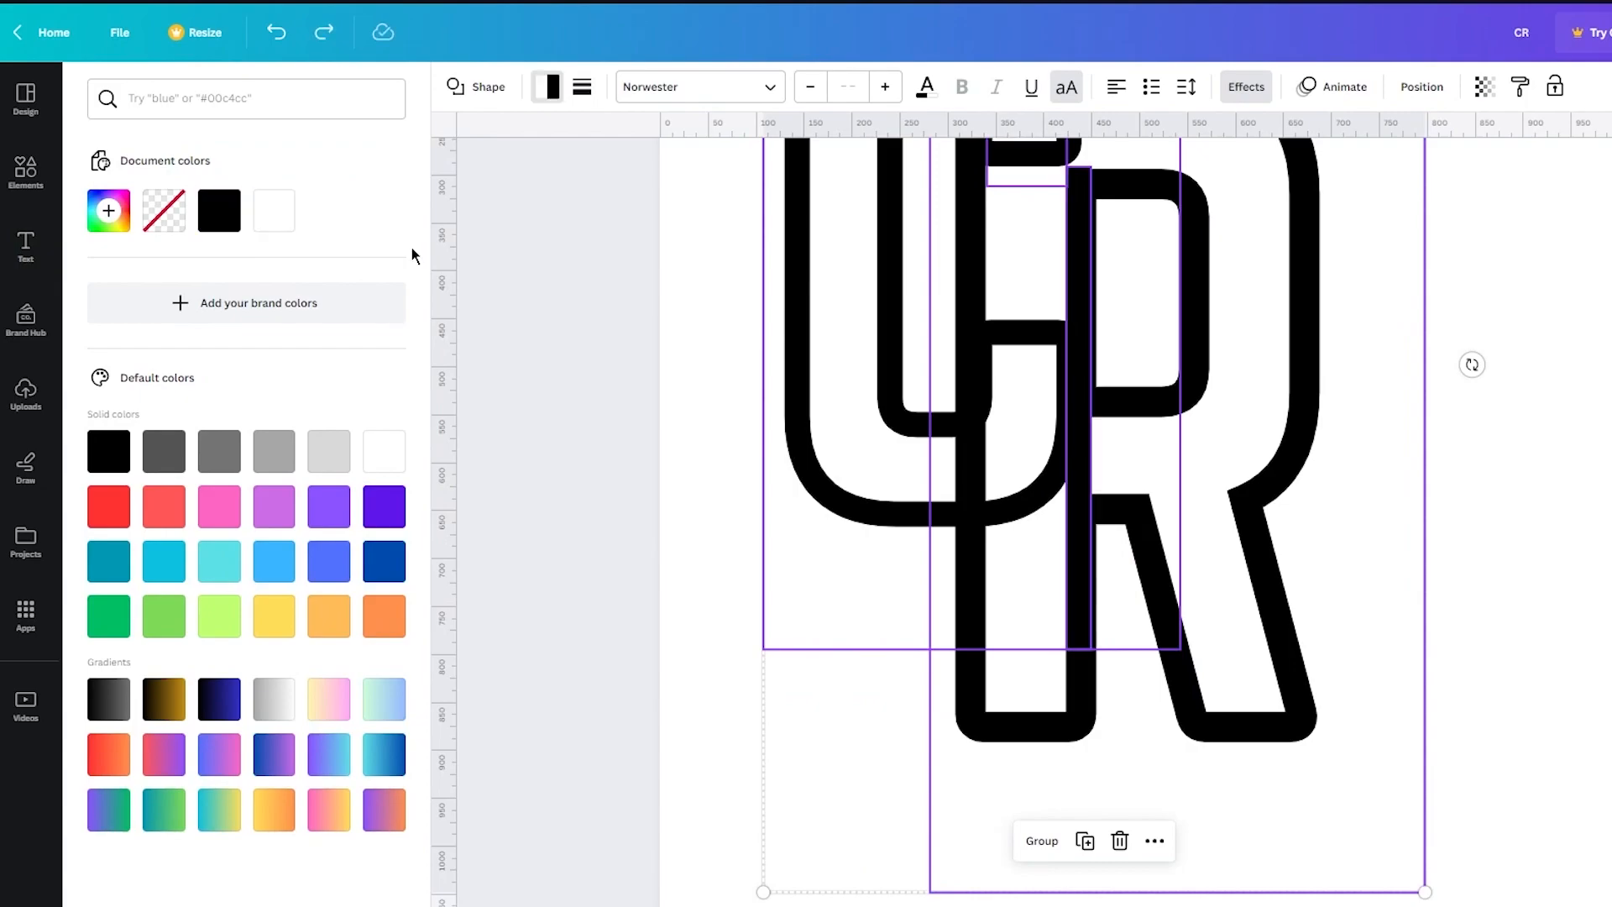
{"action": "left_click", "coordinate": [553, 87]}
{"action": "scroll", "coordinate": [997, 295], "scroll_direction": "up", "scroll_amount": 5}
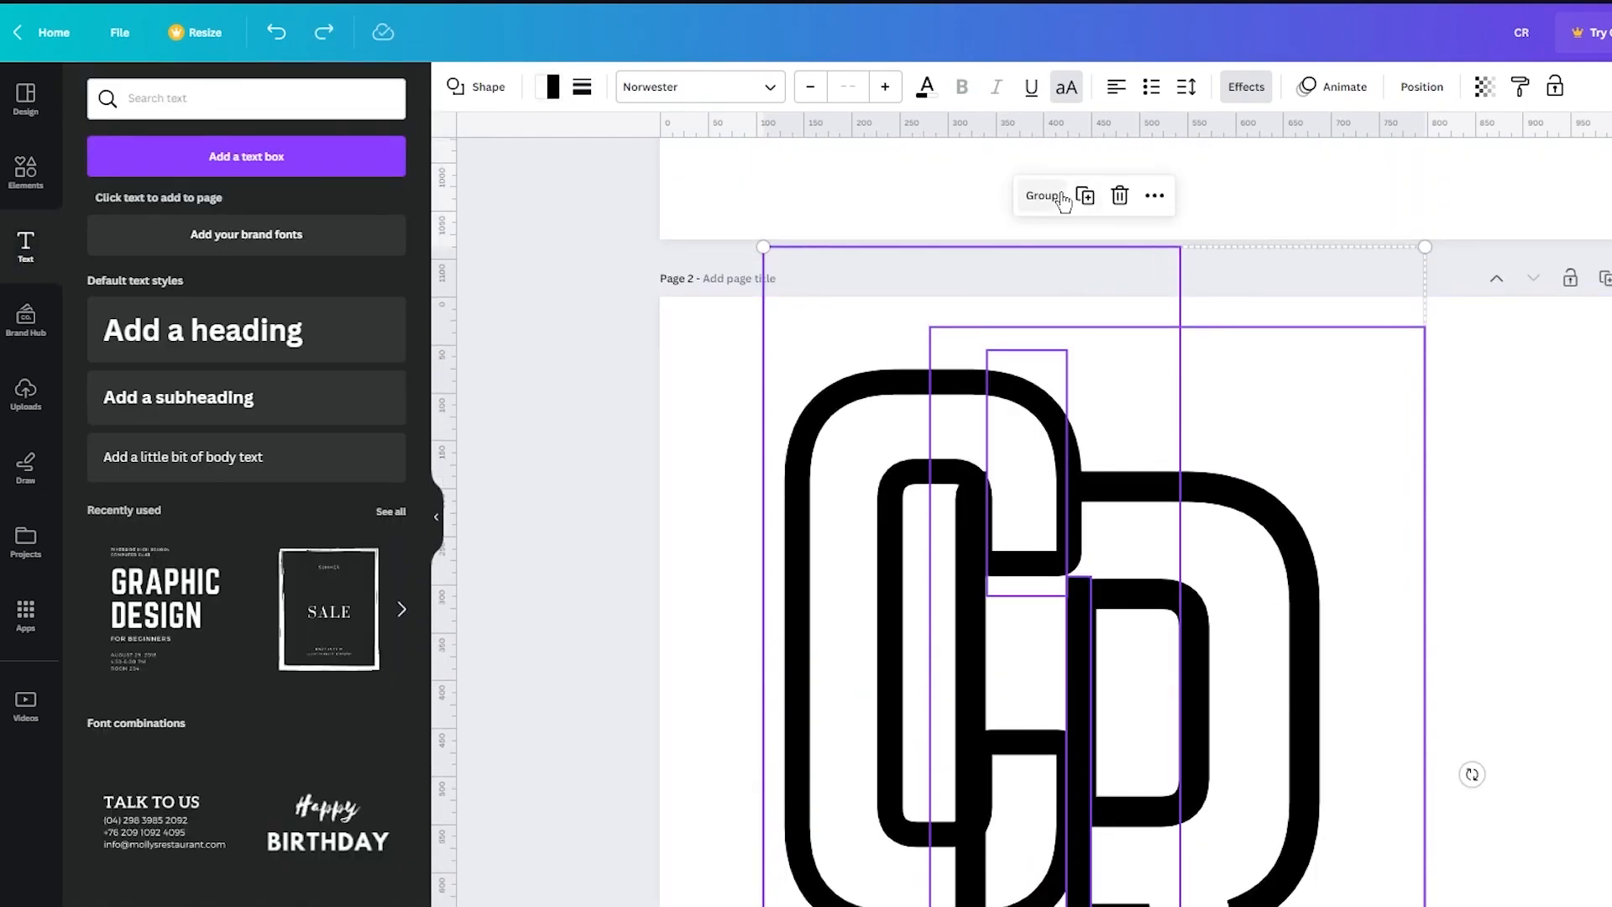
{"action": "left_click", "coordinate": [1043, 195]}
Step: Try a light grey text colour on the grouped letters, and undo the recolouring
{"action": "scroll", "coordinate": [1083, 326], "scroll_direction": "down", "scroll_amount": 3}
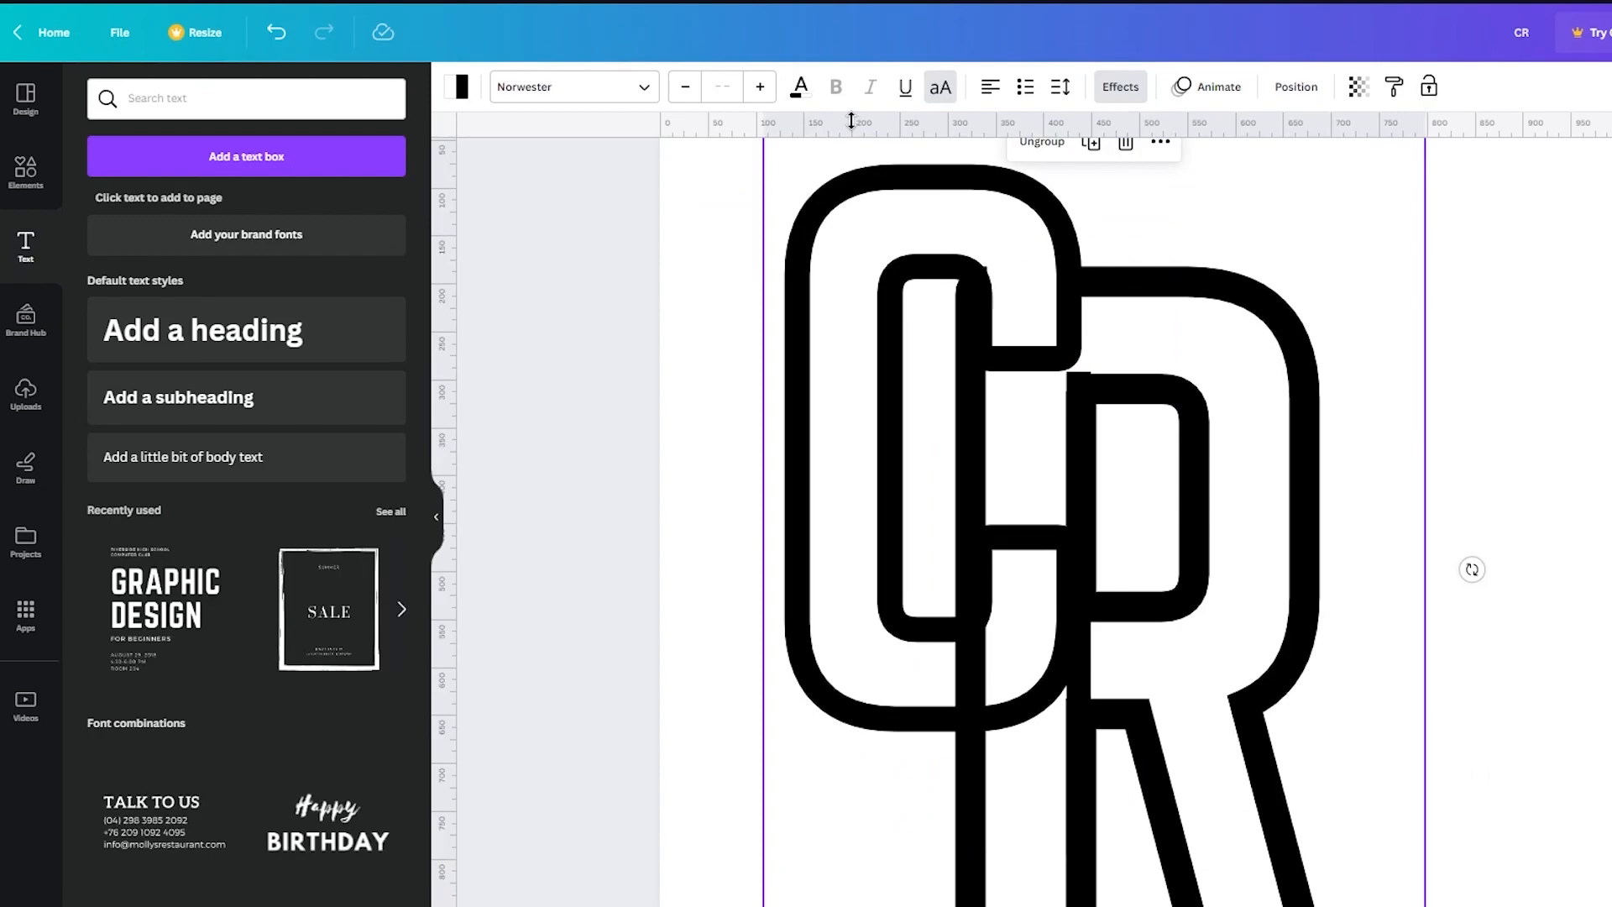
{"action": "left_click", "coordinate": [800, 86]}
{"action": "left_click", "coordinate": [327, 450]}
{"action": "left_click", "coordinate": [1068, 454]}
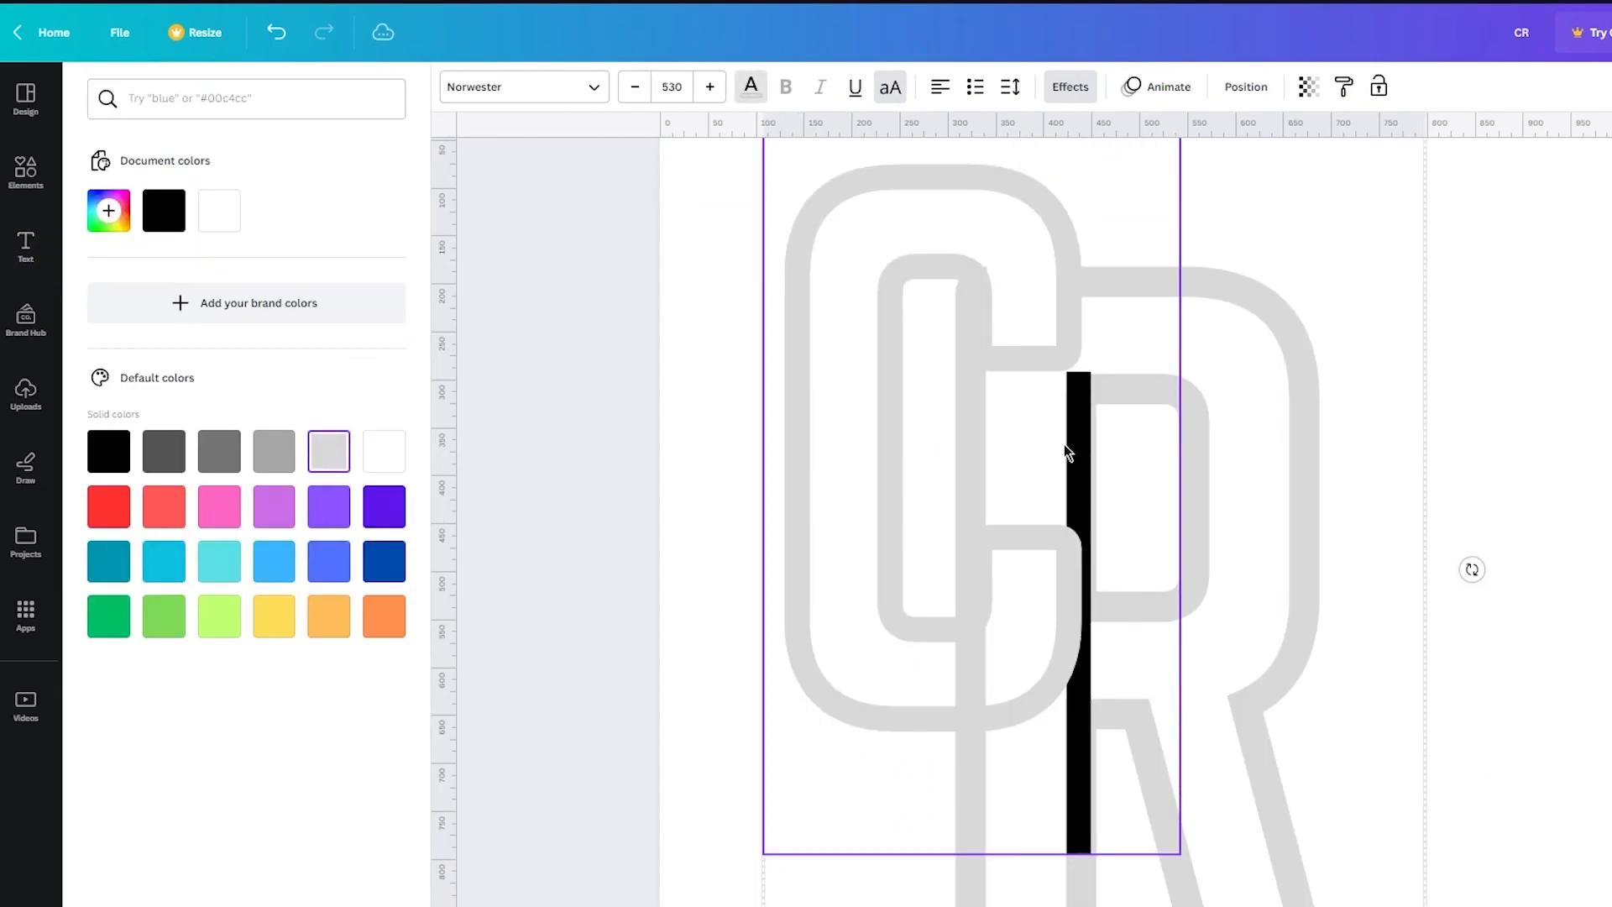
{"action": "key", "text": "ctrl+z"}
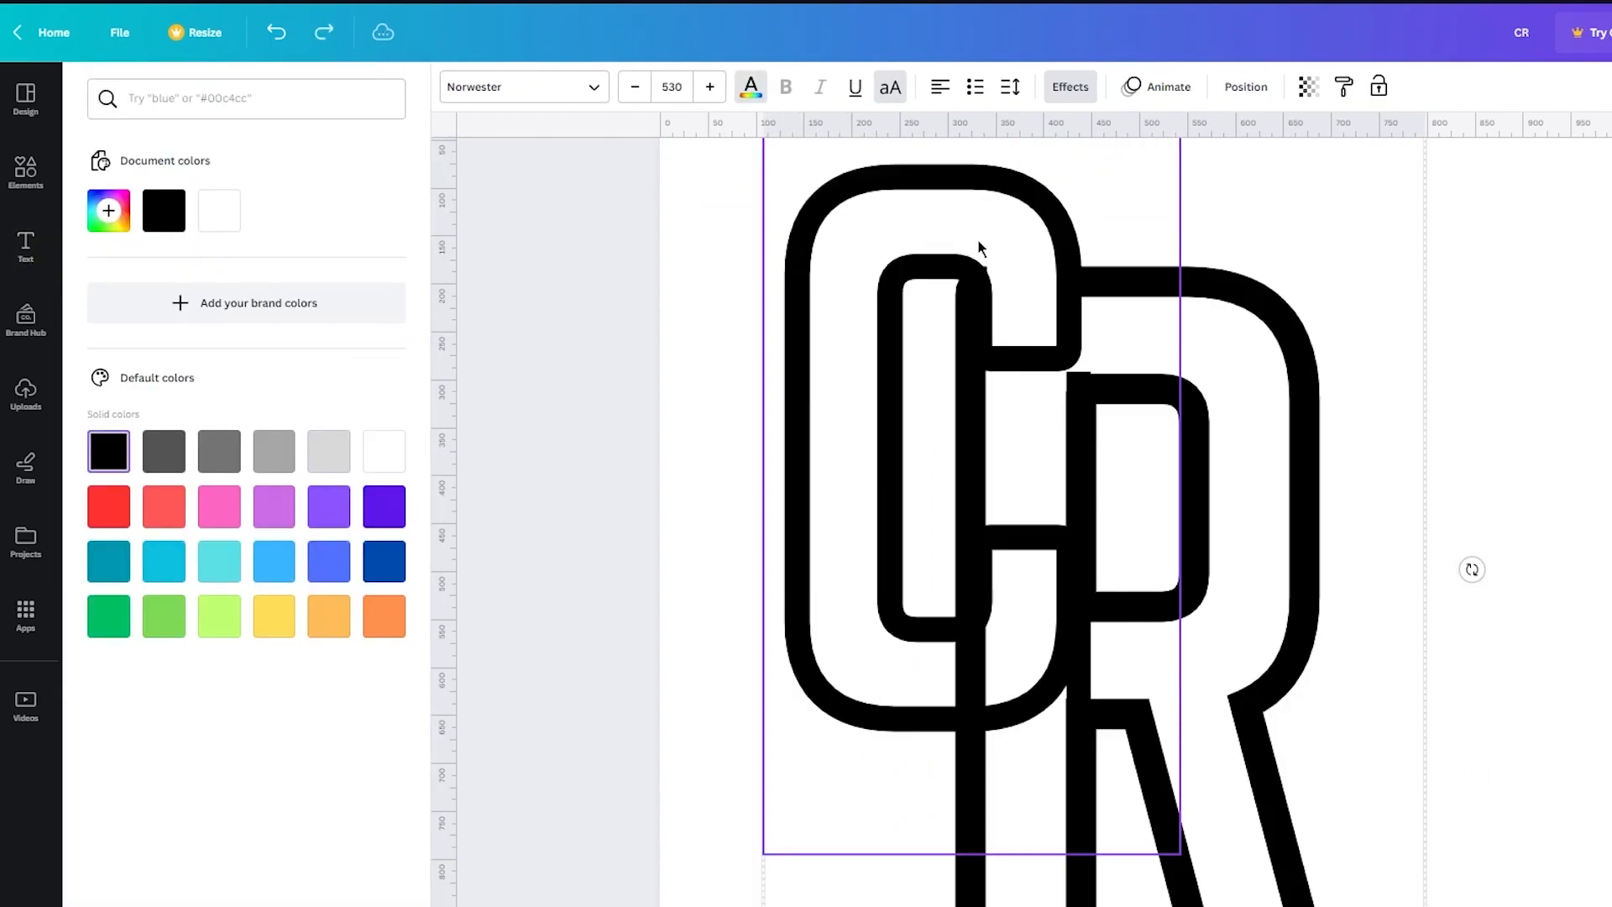
{"action": "key", "text": "Escape"}
Step: Group all parts of the CR logo on page 2 and move the group right towards the page's centre
{"action": "scroll", "coordinate": [979, 249], "scroll_direction": "up", "scroll_amount": 4}
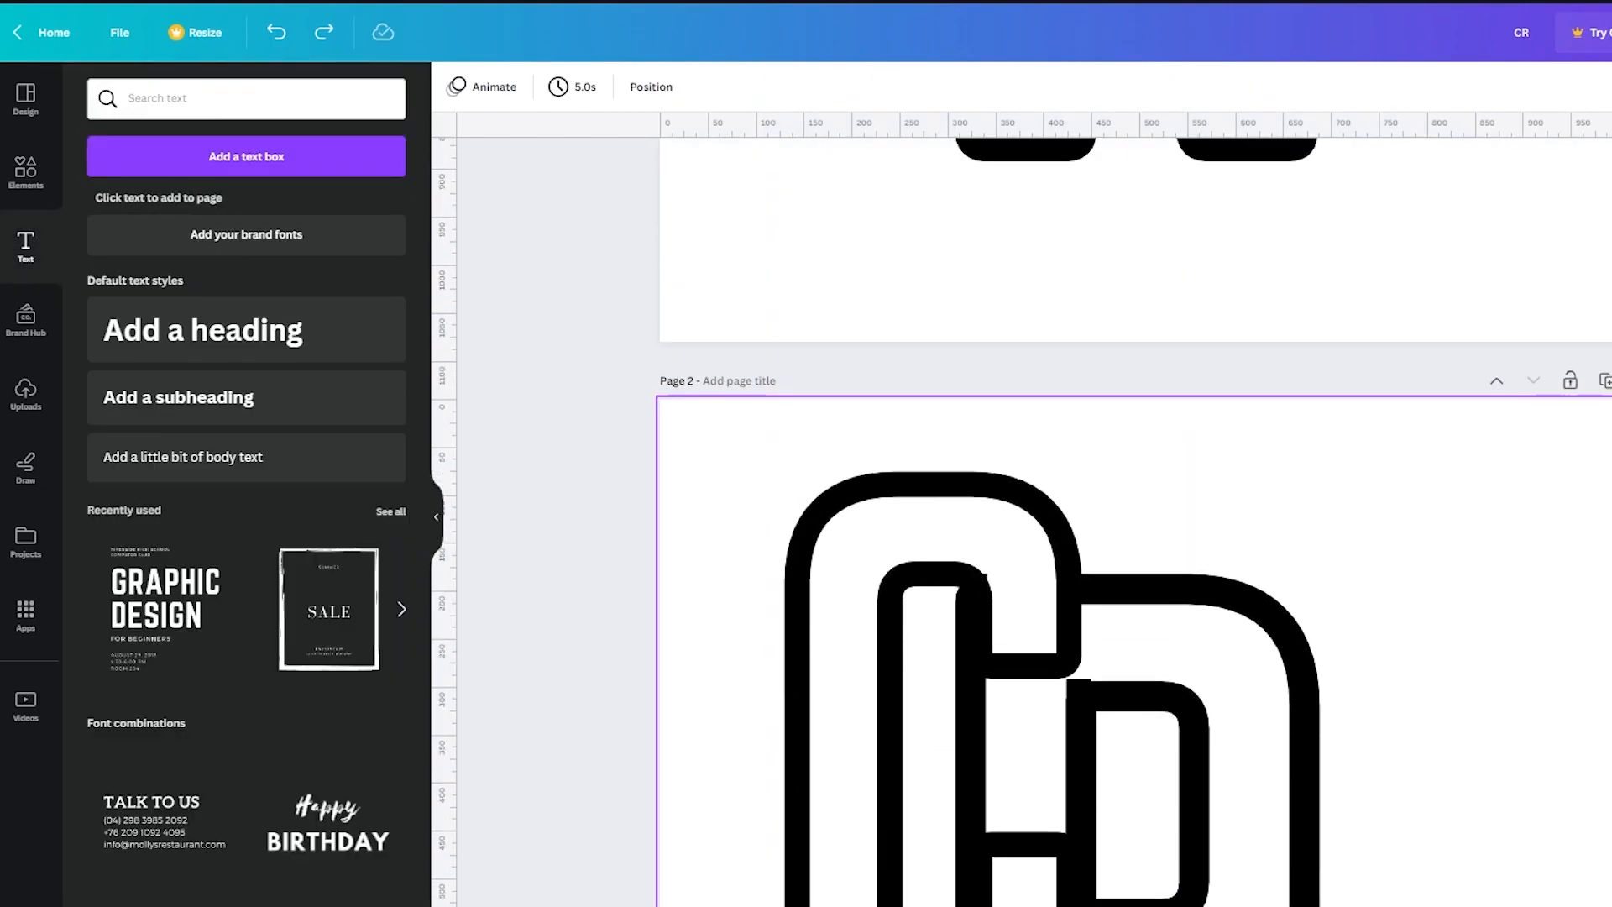
{"action": "left_click_drag", "start_coordinate": [1435, 384], "coordinate": [547, 905]}
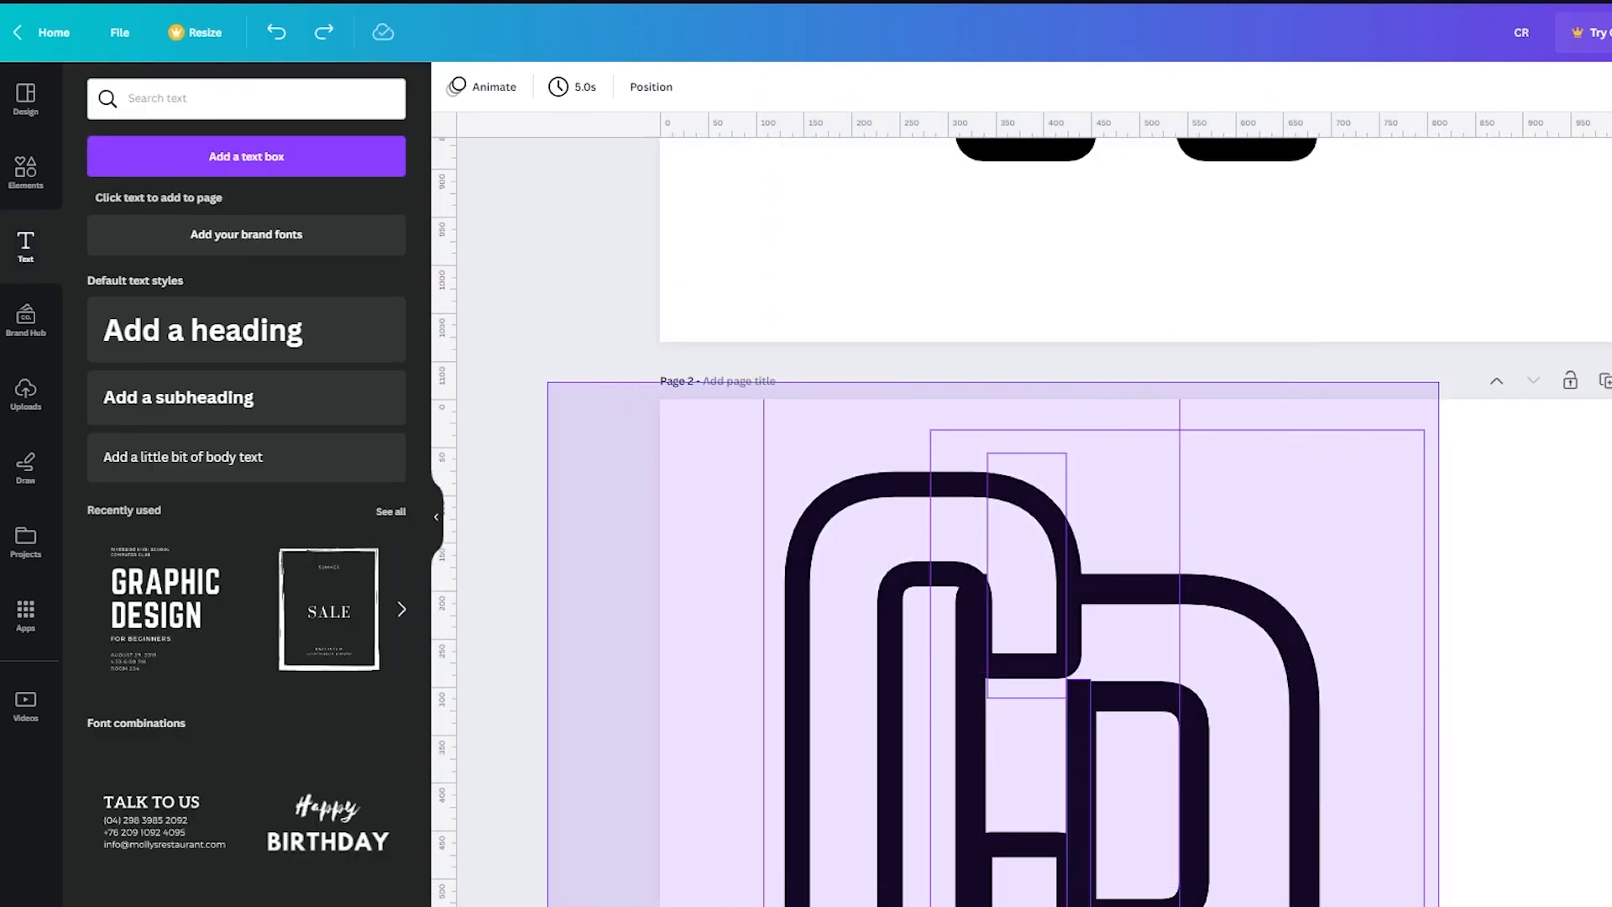
{"action": "left_click", "coordinate": [1041, 297]}
{"action": "scroll", "coordinate": [1175, 504], "scroll_direction": "down", "scroll_amount": 5}
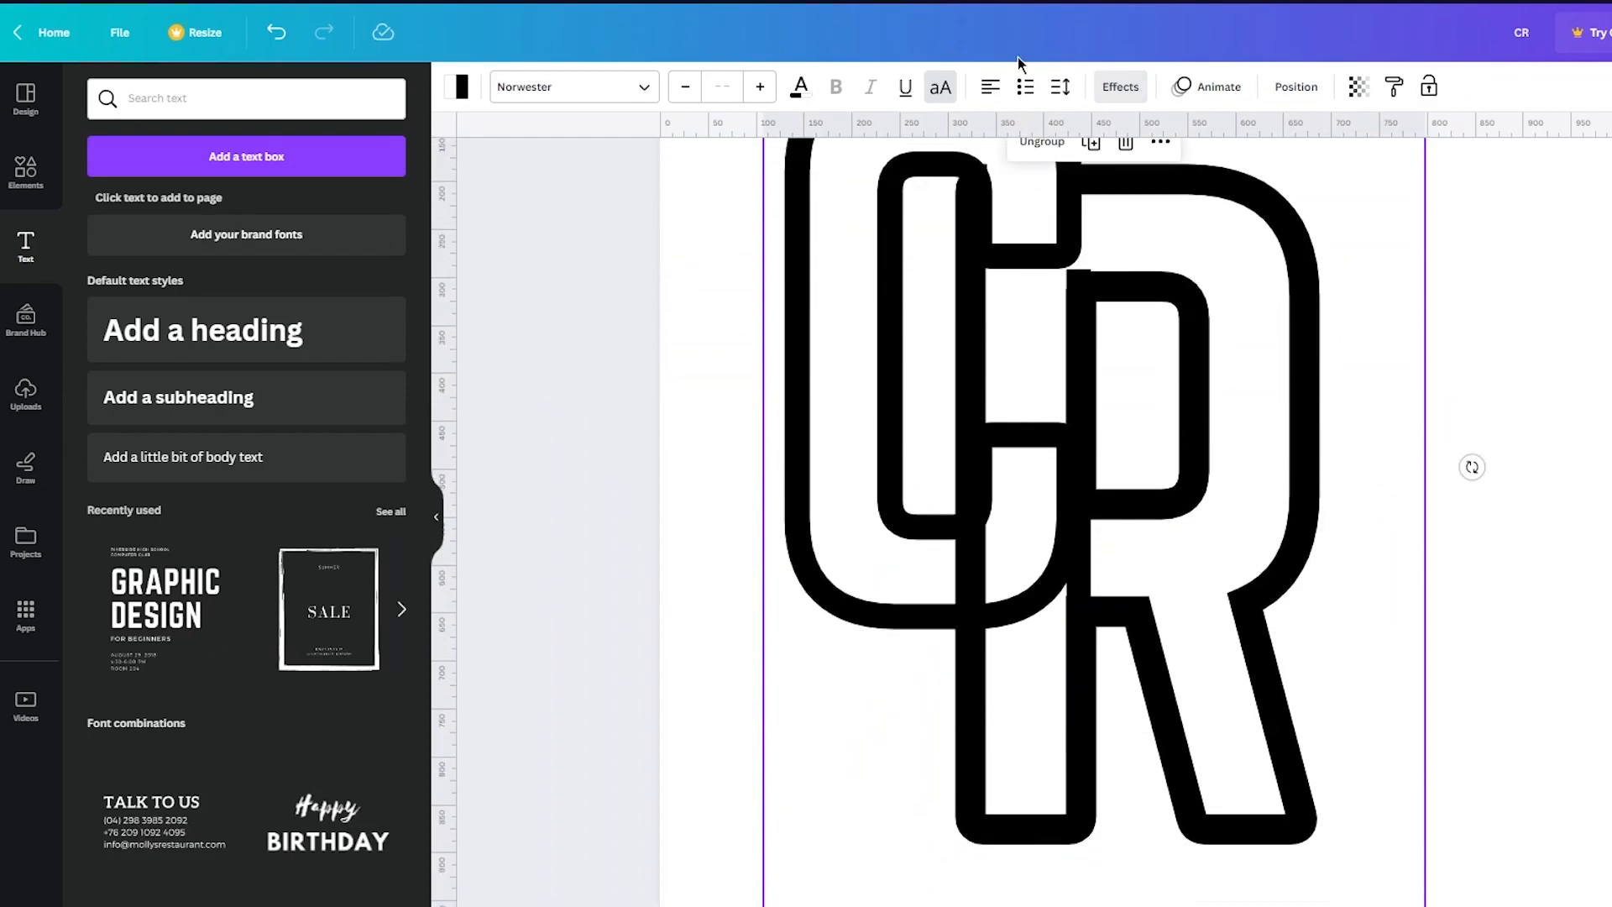
{"action": "scroll", "coordinate": [791, 205], "scroll_direction": "up", "scroll_amount": 4}
{"action": "left_click_drag", "start_coordinate": [874, 487], "coordinate": [943, 489]}
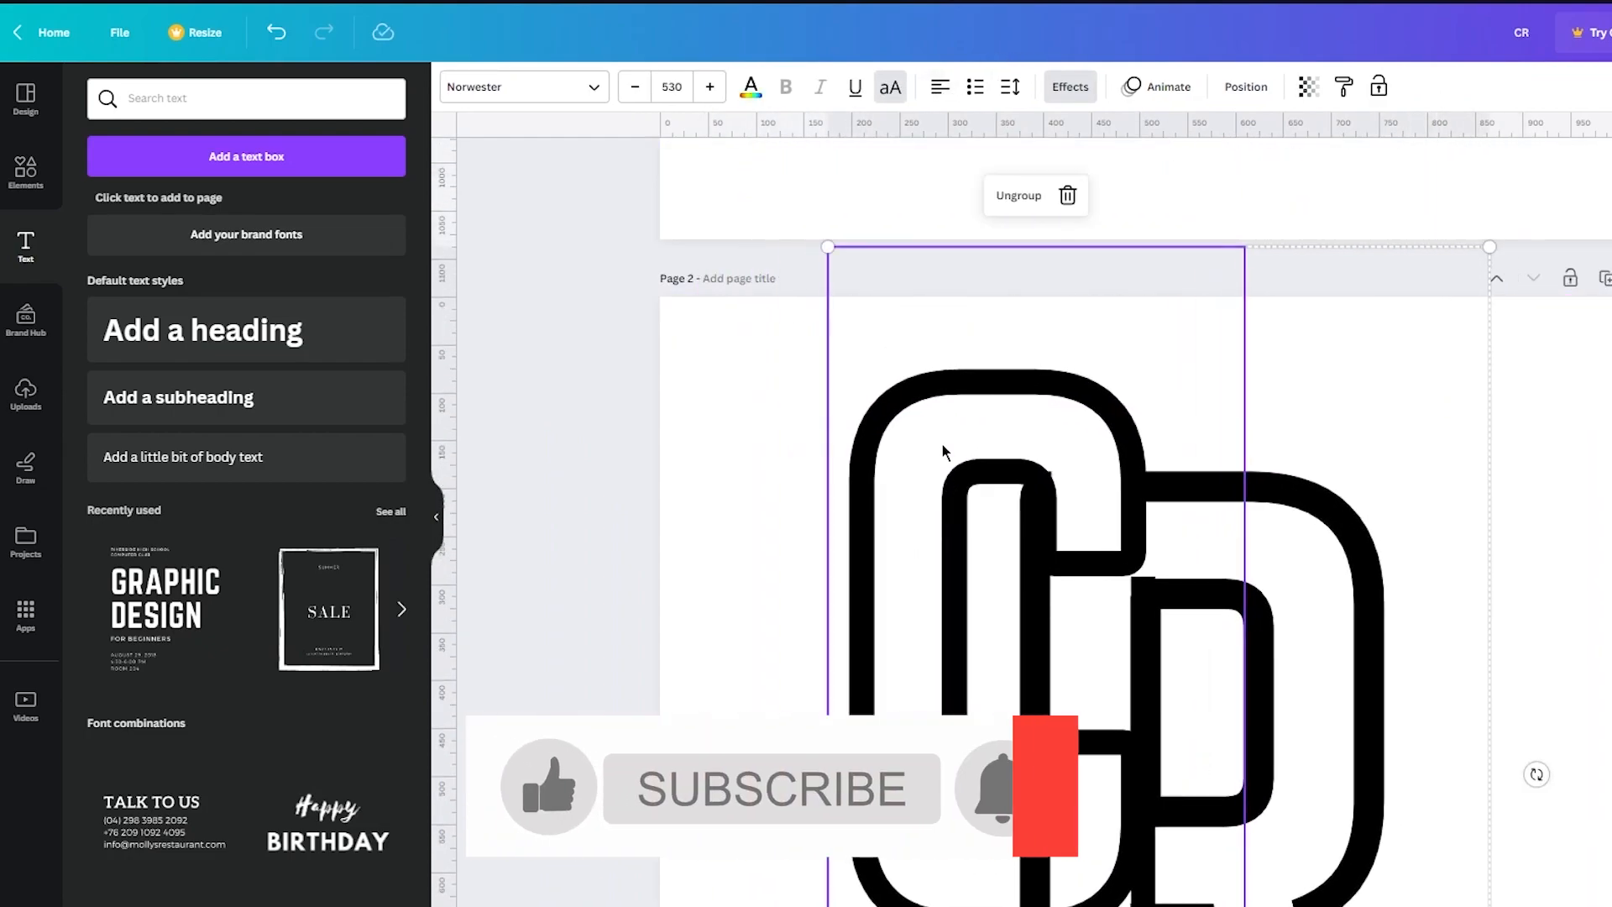
Step: Recolour the outlines of the C and the R in the group coral red
{"action": "left_click", "coordinate": [751, 89]}
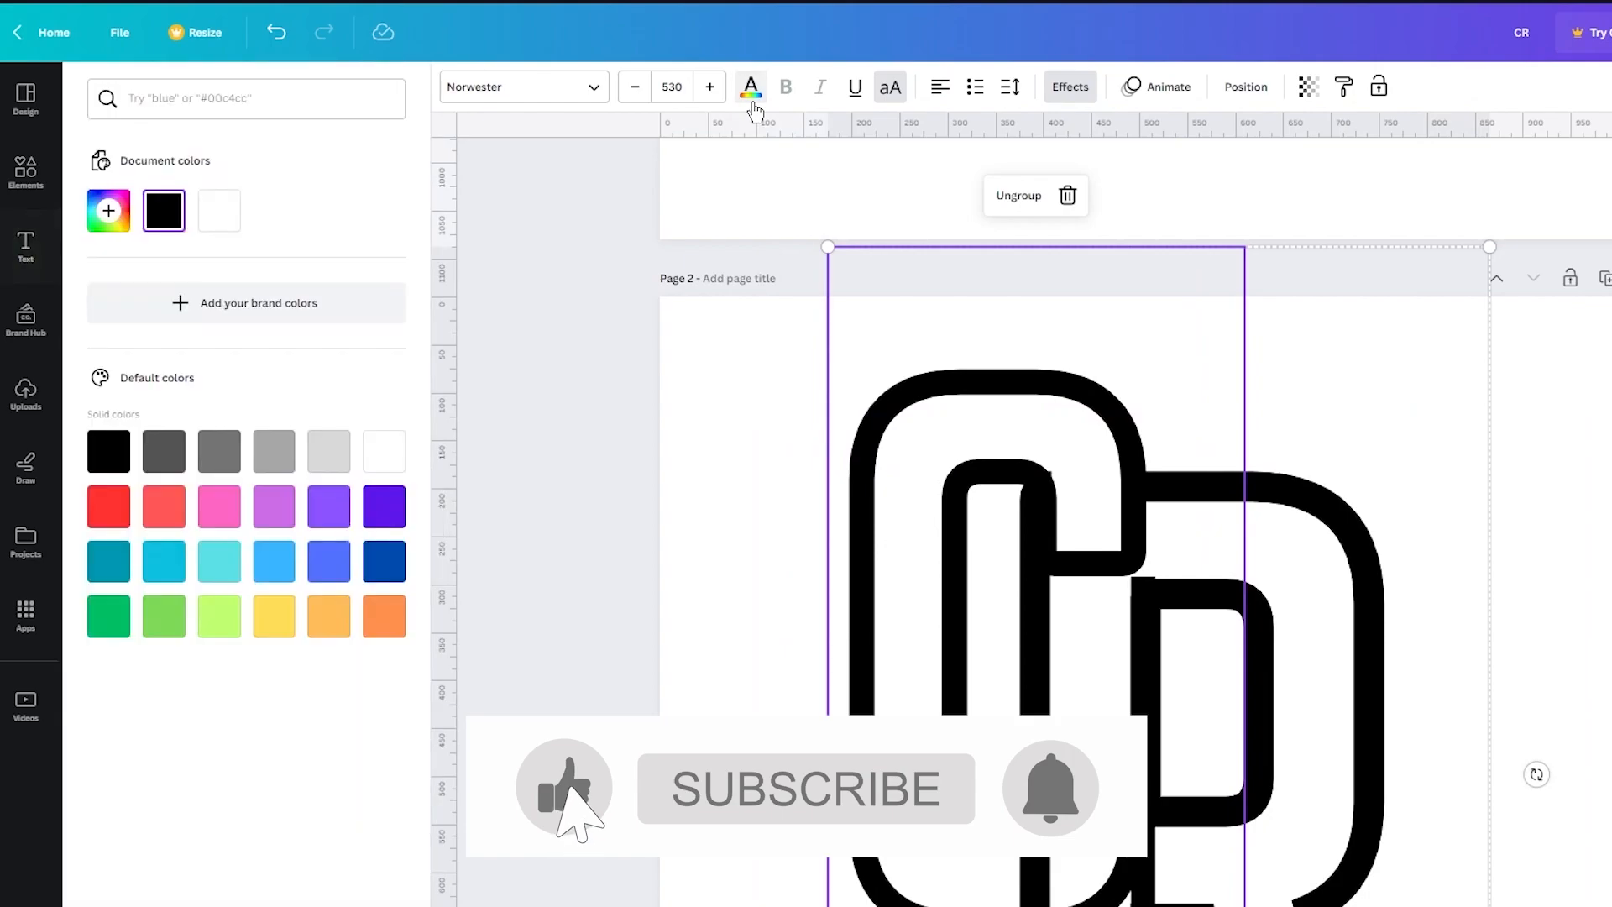
{"action": "left_click", "coordinate": [163, 508]}
{"action": "left_click", "coordinate": [1381, 556]}
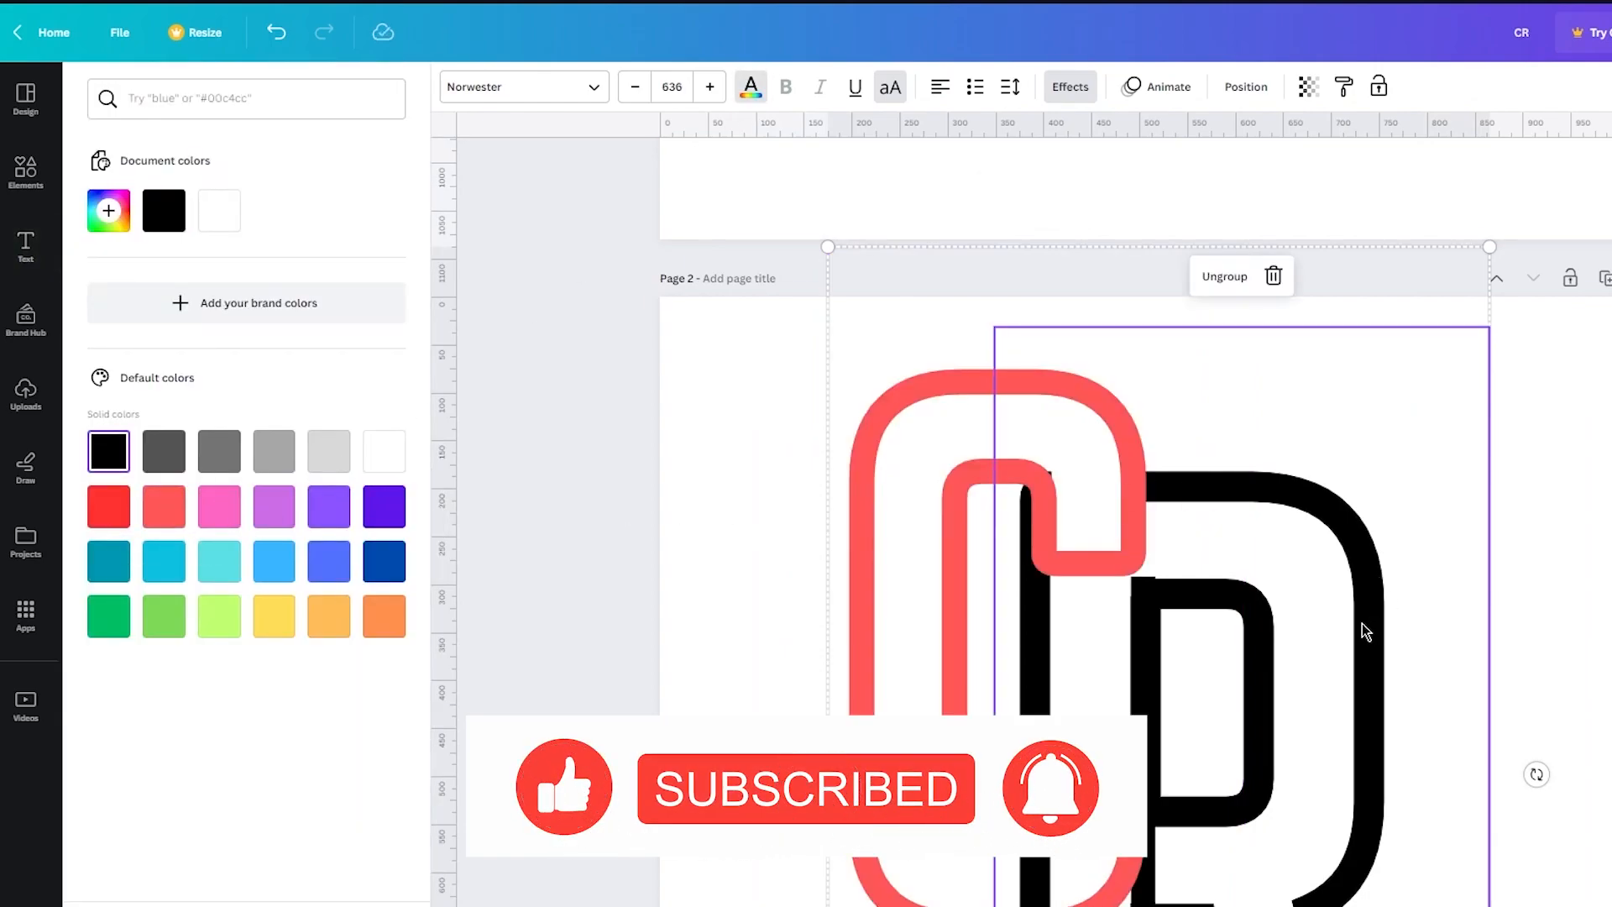
{"action": "left_click", "coordinate": [176, 513]}
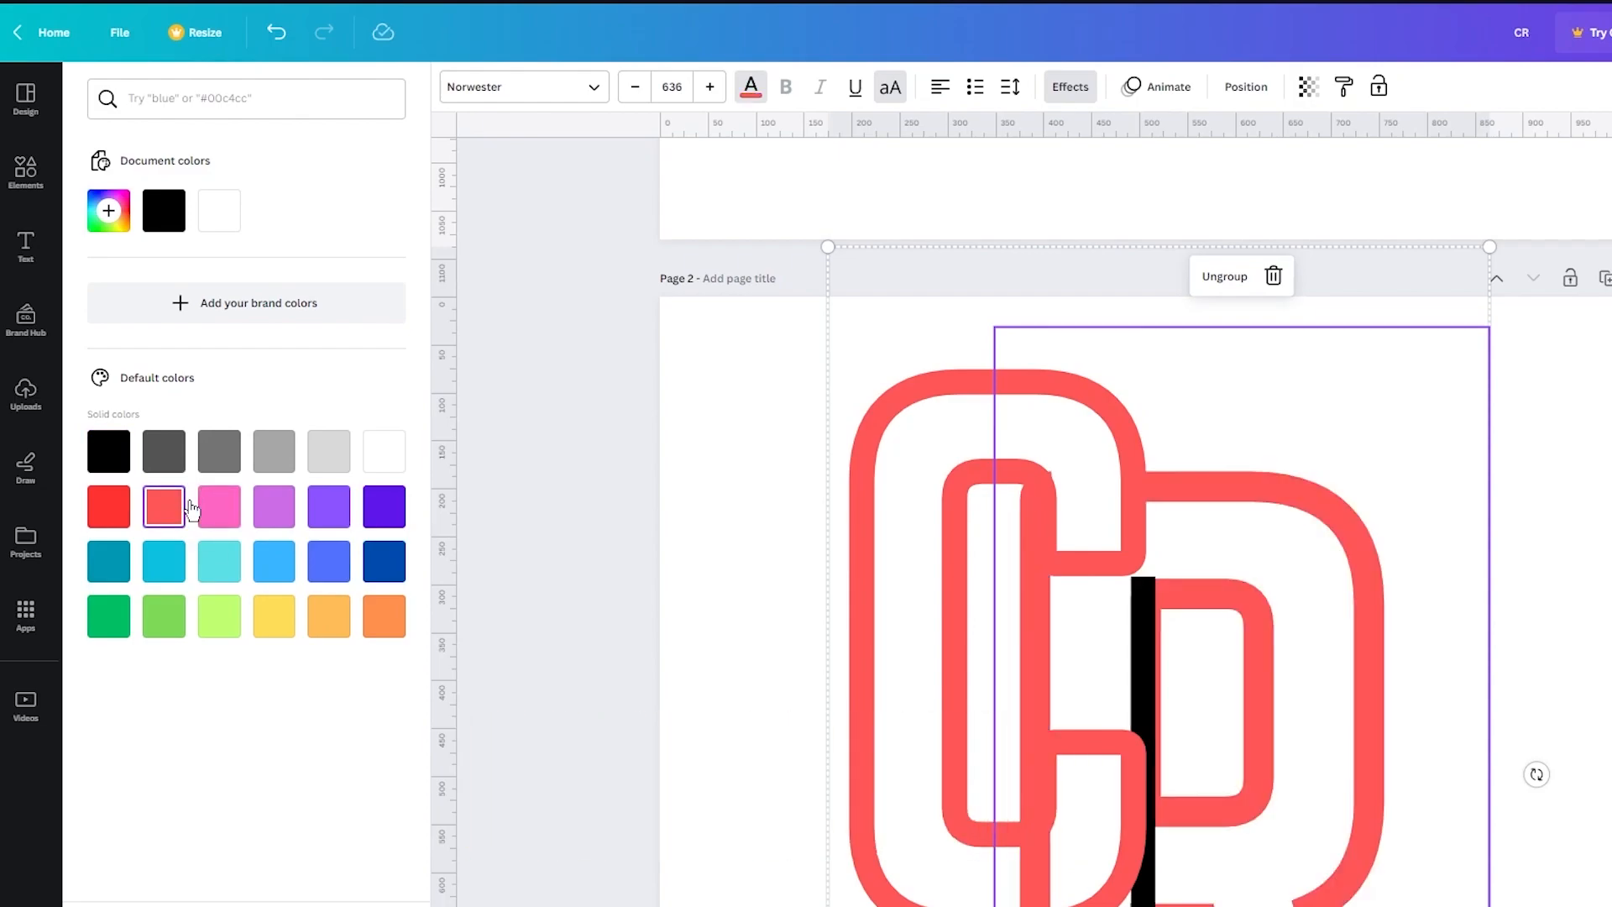
Step: Move the coral red CR group left on page 2
{"action": "scroll", "coordinate": [989, 453], "scroll_direction": "down", "scroll_amount": 5}
{"action": "scroll", "coordinate": [1141, 340], "scroll_direction": "up", "scroll_amount": 3}
{"action": "left_click", "coordinate": [1155, 513]}
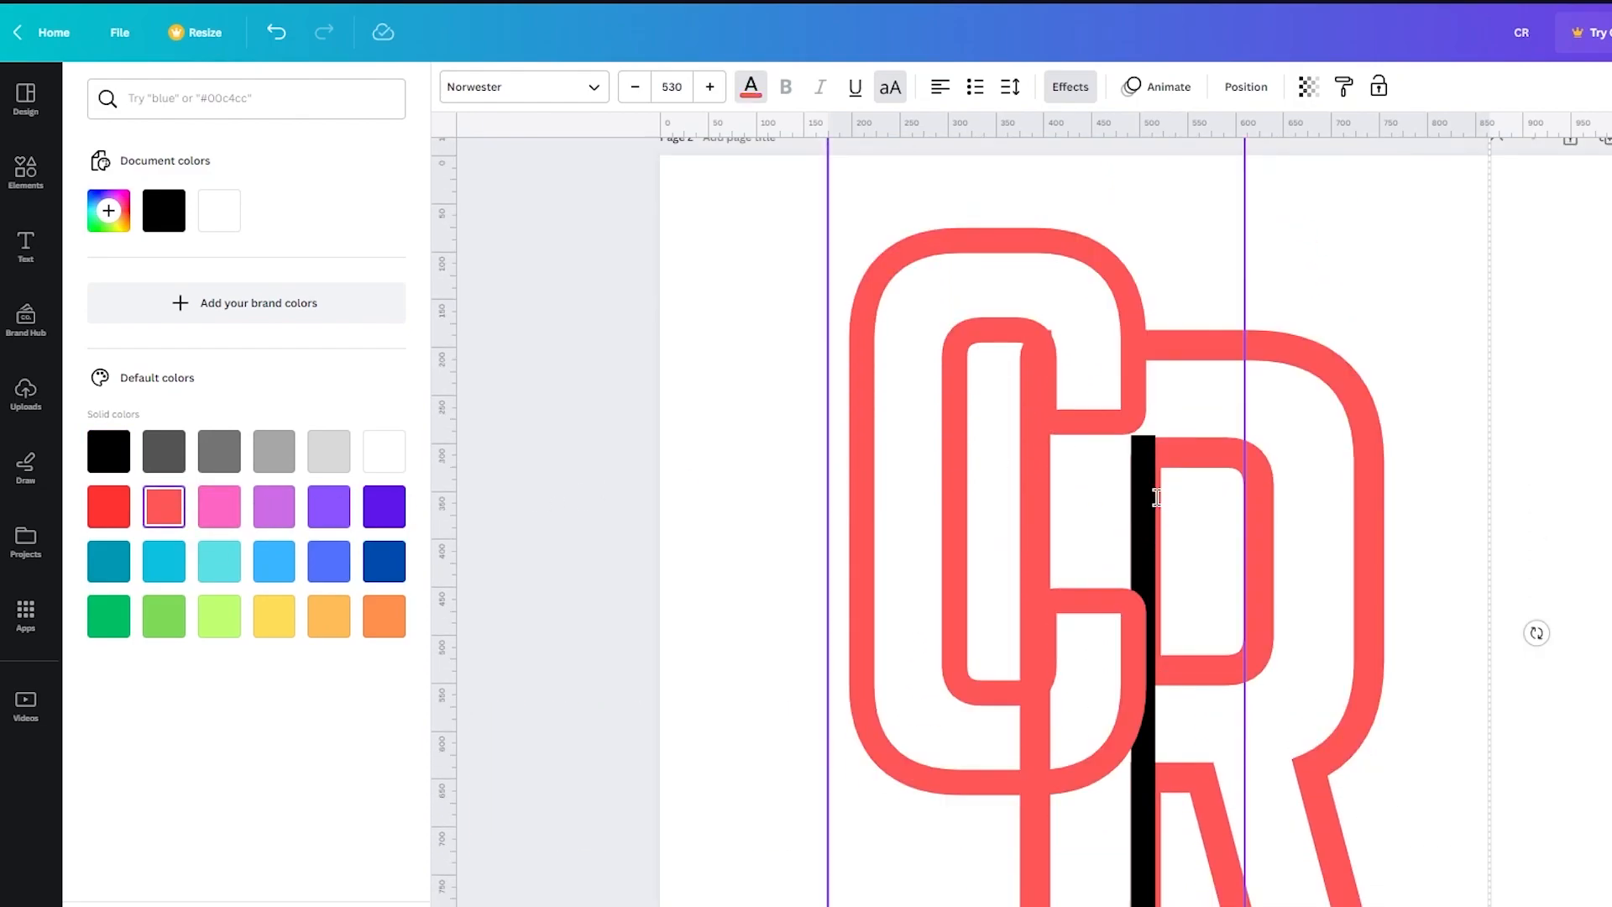
{"action": "key", "text": "Escape"}
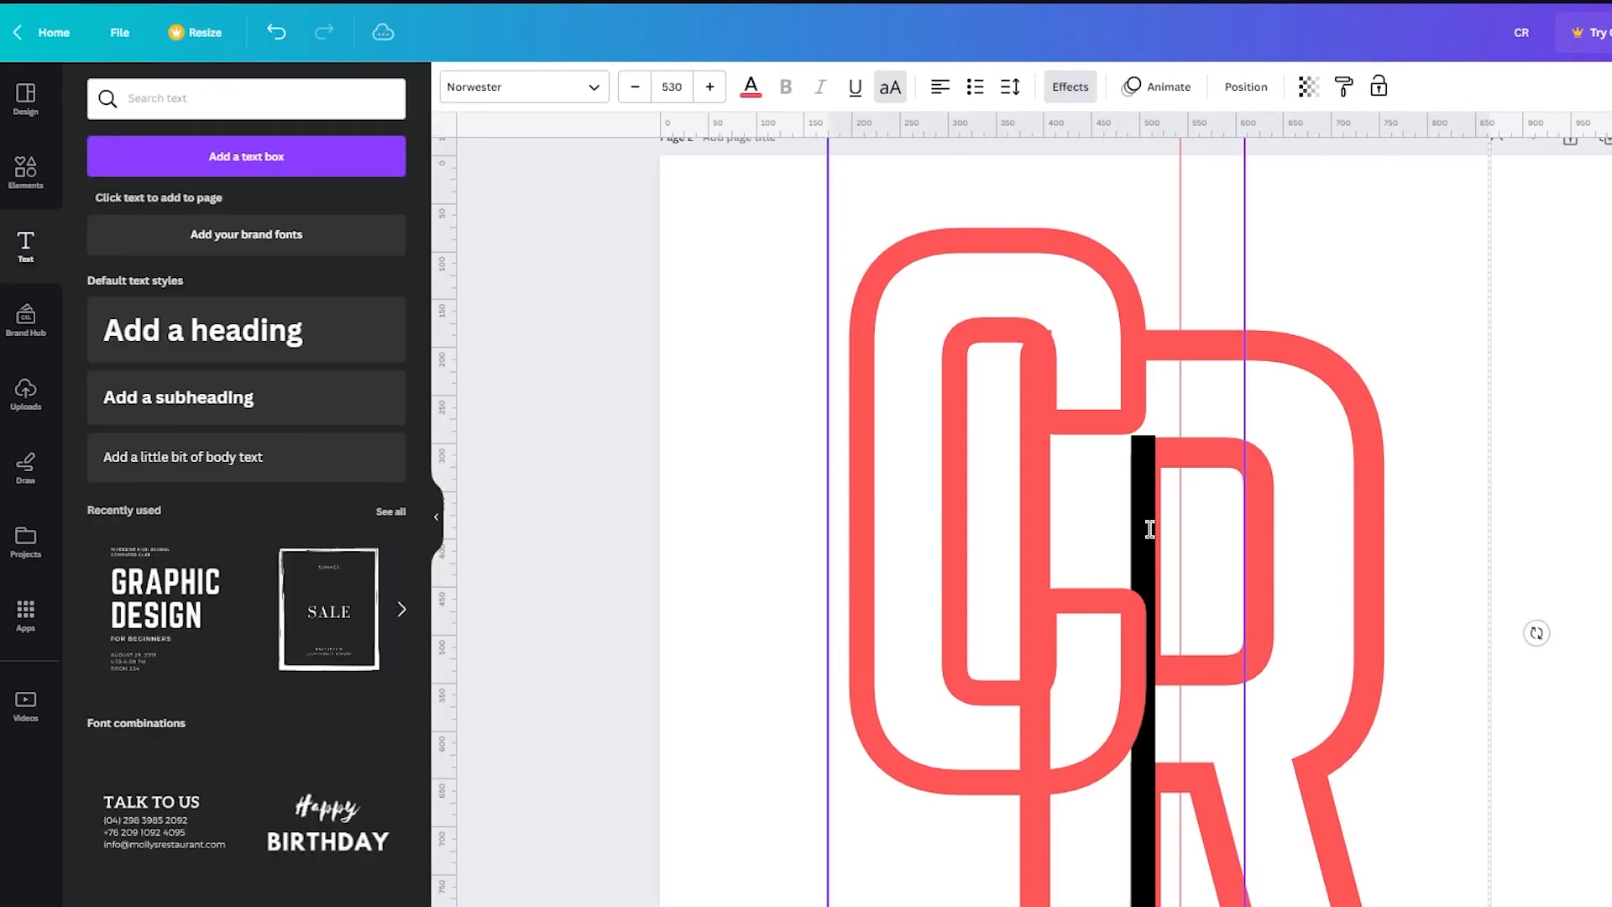
{"action": "left_click_drag", "start_coordinate": [1148, 531], "coordinate": [903, 528]}
{"action": "left_click_drag", "start_coordinate": [927, 453], "coordinate": [837, 457]}
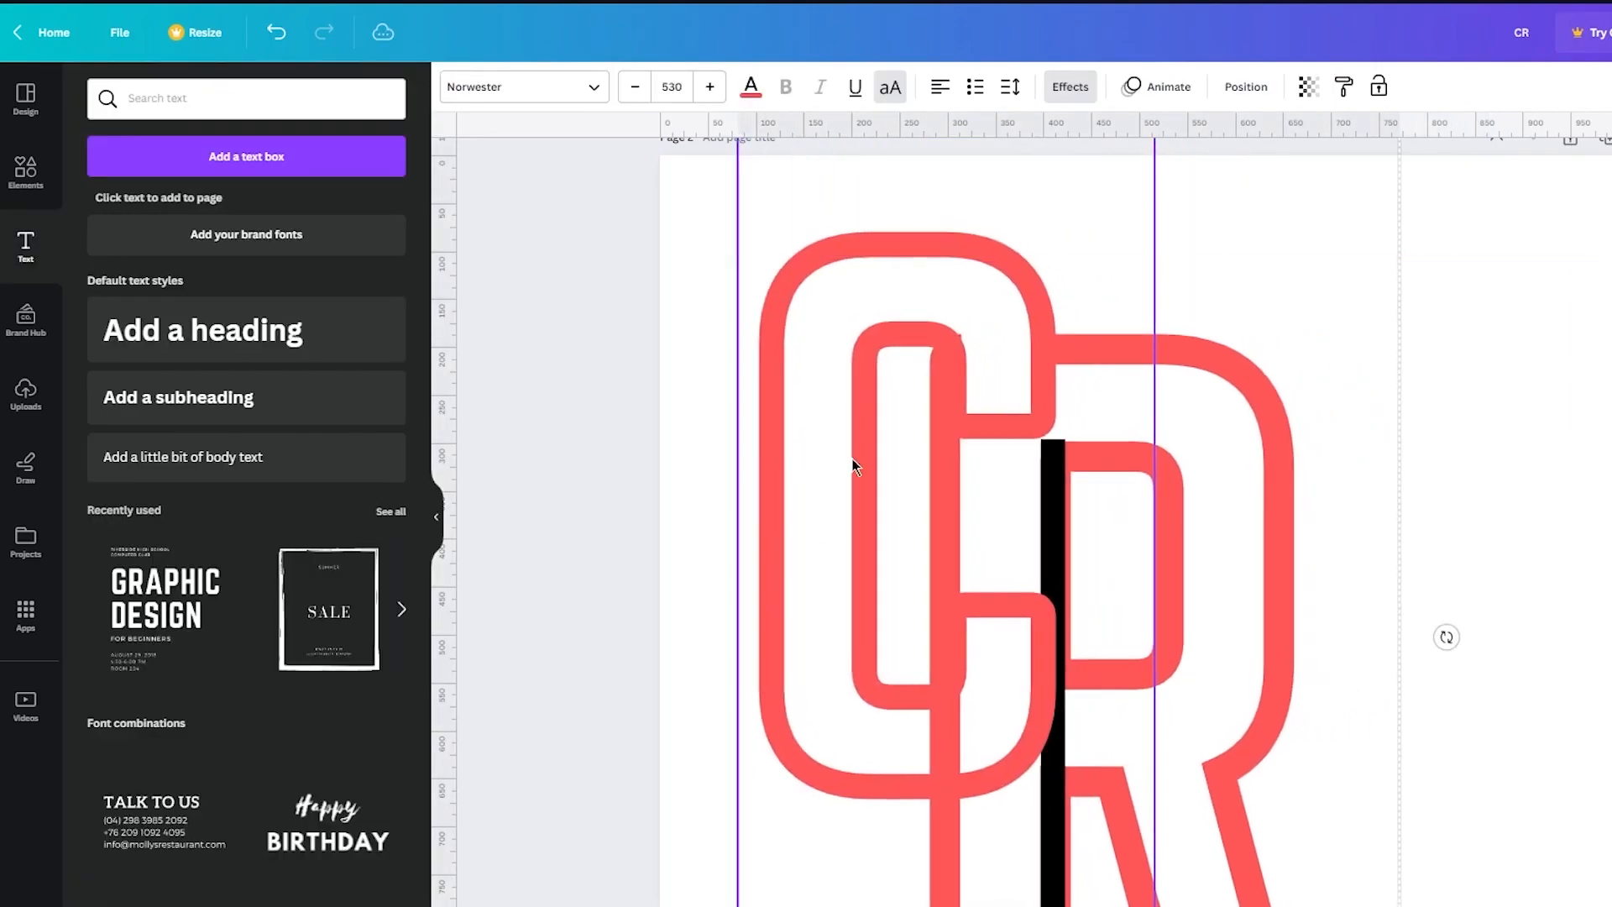
Step: Move the coral red CR group right on page 2, slightly past the page's centre
{"action": "left_click", "coordinate": [1286, 515]}
{"action": "left_click", "coordinate": [1583, 538]}
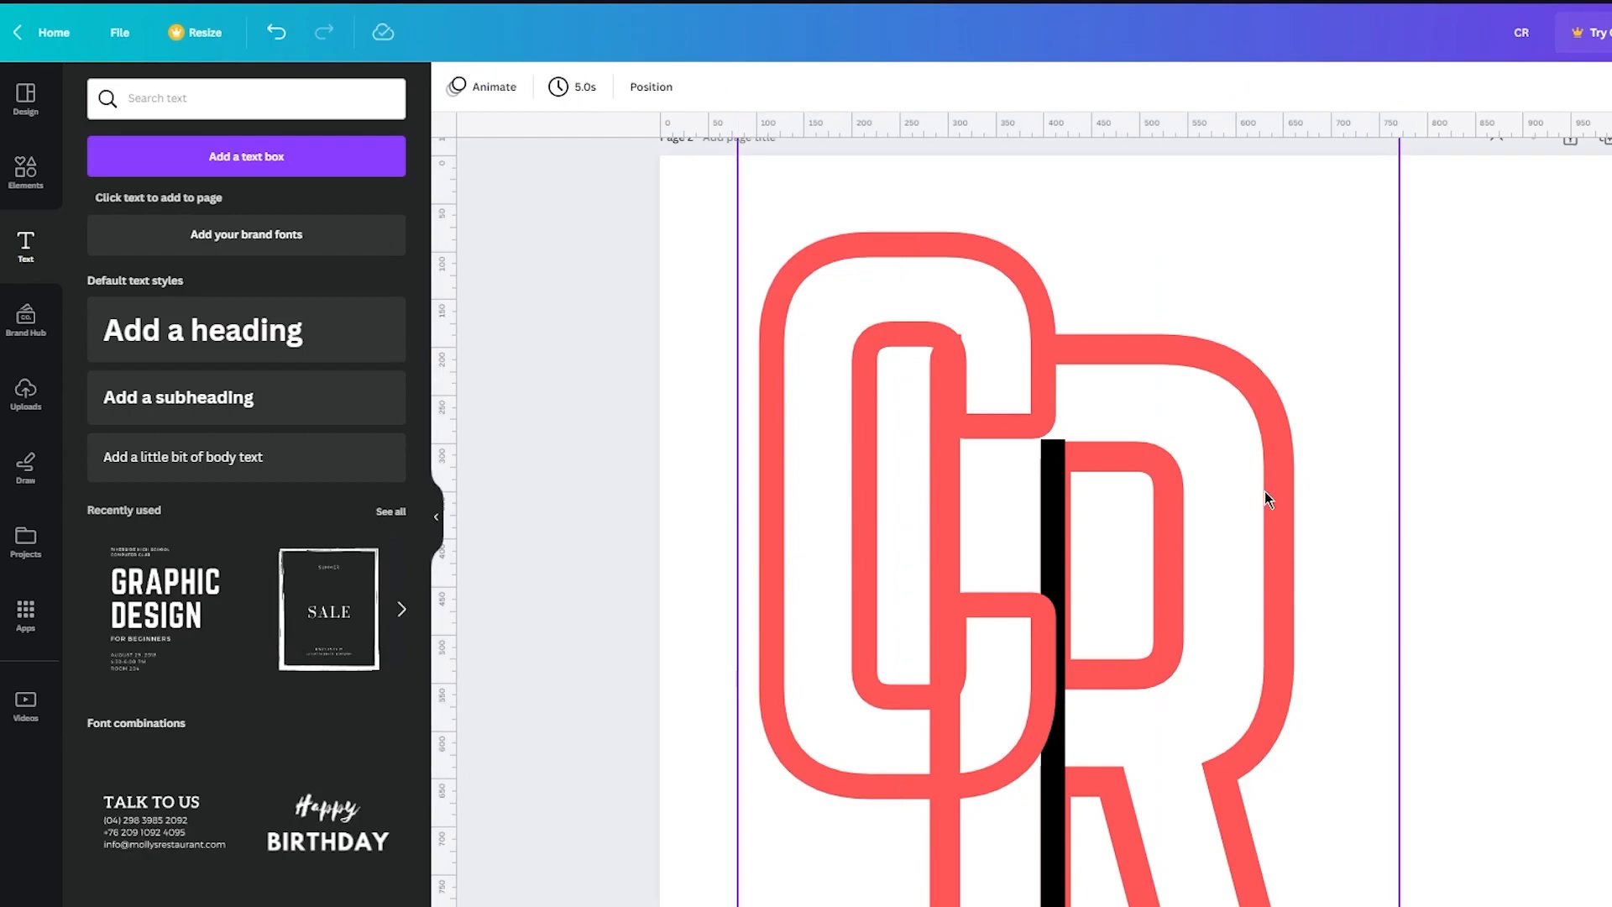
{"action": "left_click_drag", "start_coordinate": [1224, 482], "coordinate": [1378, 461]}
{"action": "scroll", "coordinate": [1234, 537], "scroll_direction": "down", "scroll_amount": 4}
{"action": "left_click", "coordinate": [1215, 457]}
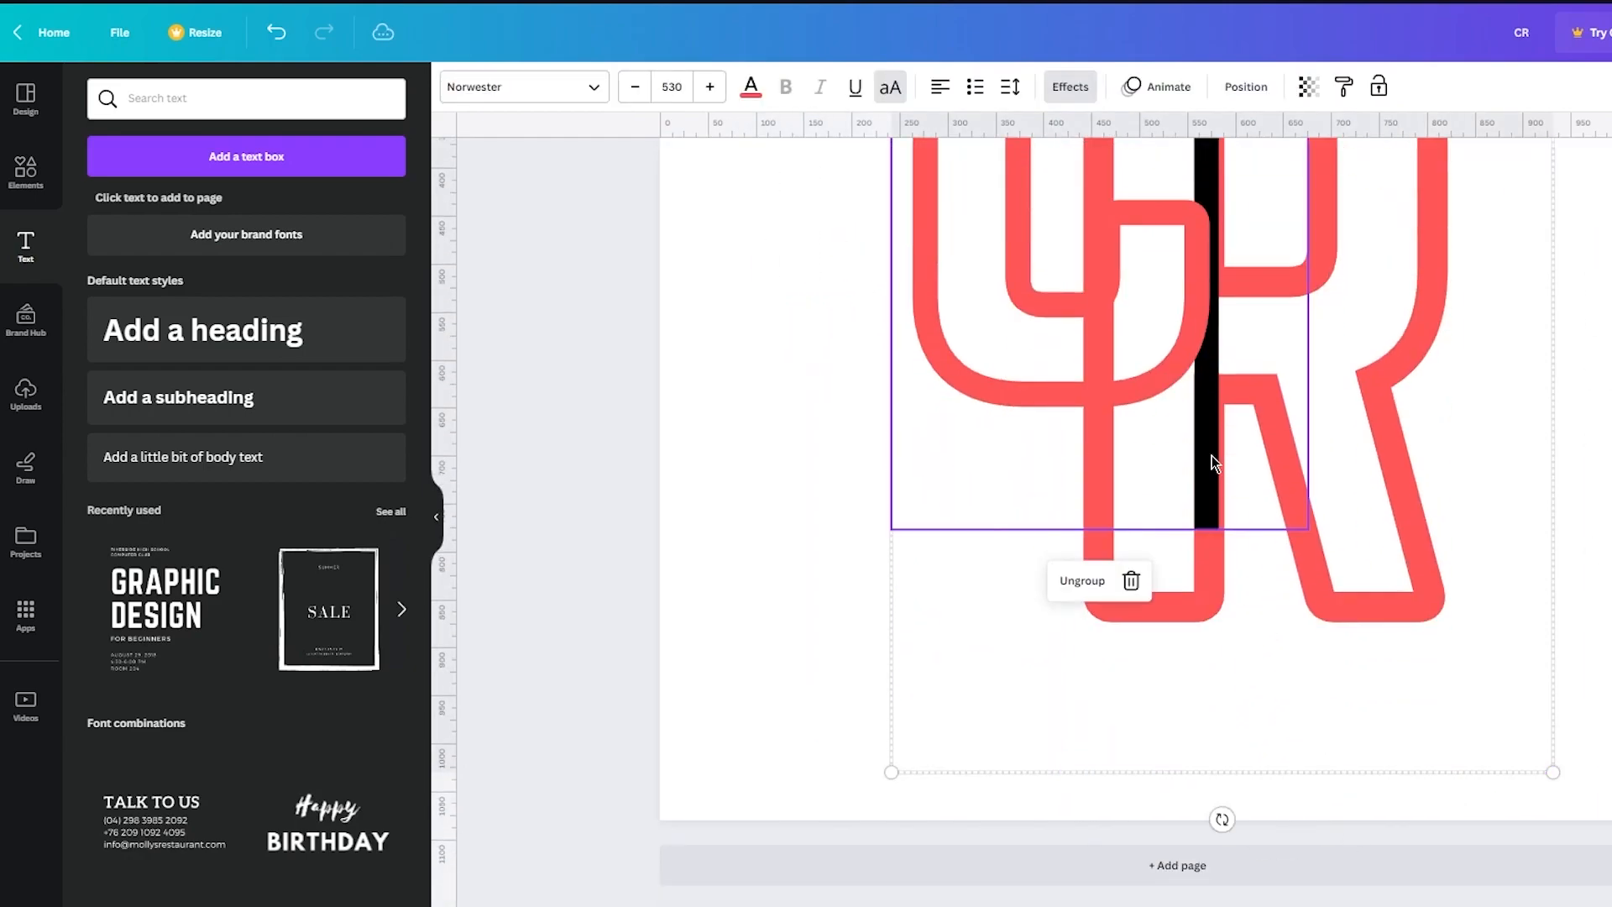
{"action": "scroll", "coordinate": [1212, 455], "scroll_direction": "up", "scroll_amount": 7}
{"action": "left_click", "coordinate": [1366, 593]}
{"action": "scroll", "coordinate": [1343, 554], "scroll_direction": "down", "scroll_amount": 2}
{"action": "scroll", "coordinate": [1117, 491], "scroll_direction": "down", "scroll_amount": 5}
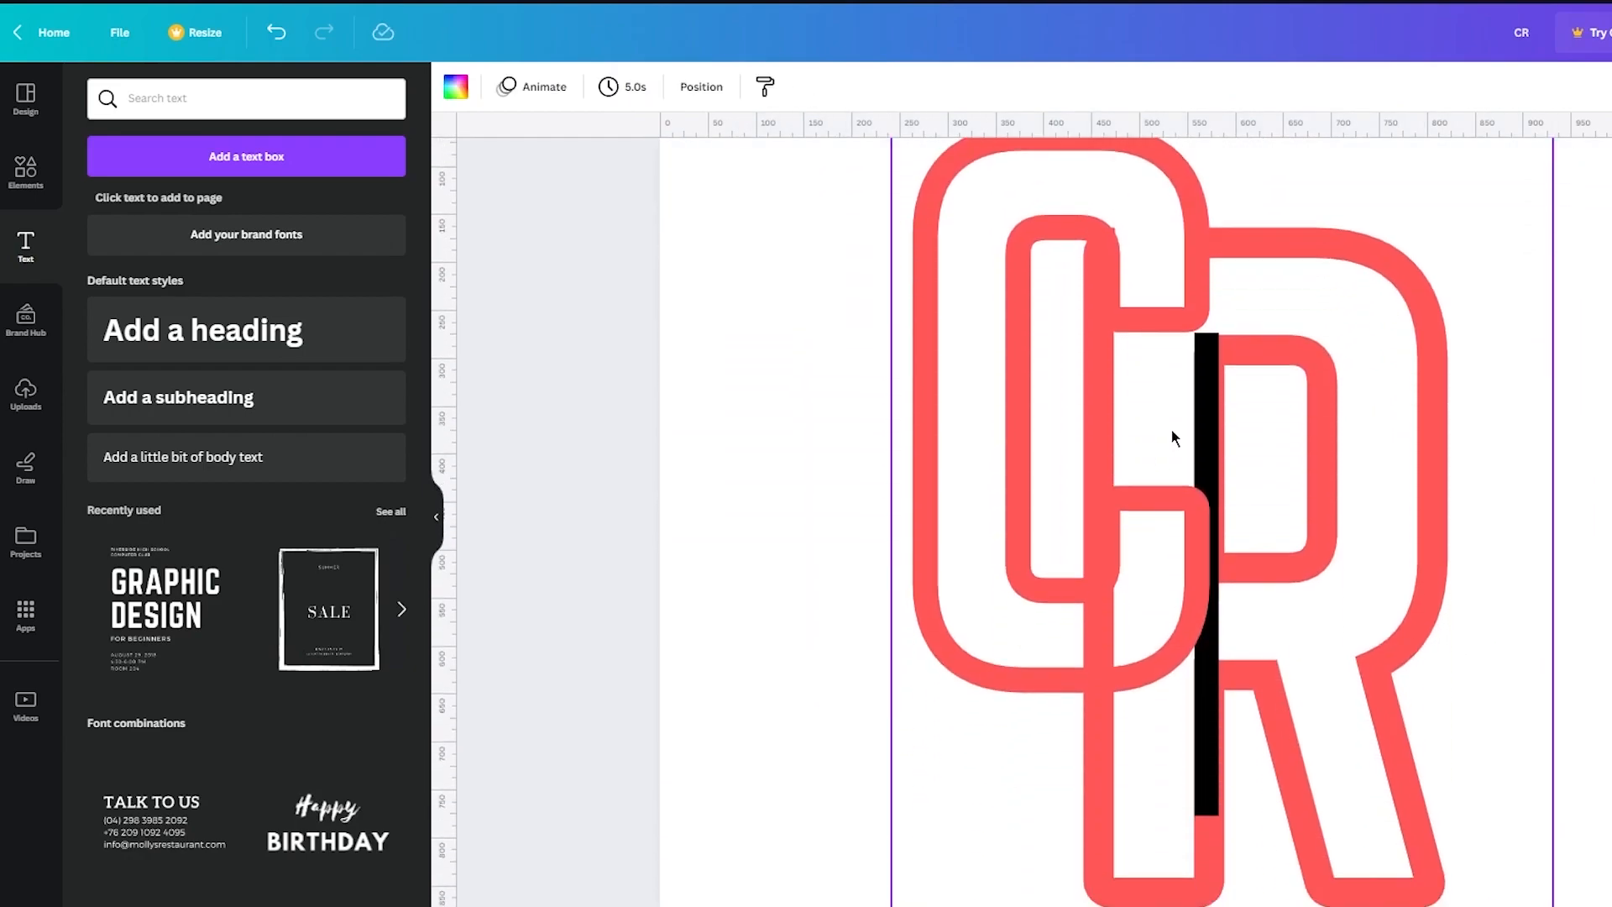
Step: Copy the complete black CR logo from page 1 onto page 2 and offset it slightly right over the coral red group
{"action": "scroll", "coordinate": [1178, 435], "scroll_direction": "up", "scroll_amount": 9}
{"action": "left_click_drag", "start_coordinate": [1547, 205], "coordinate": [789, 842]}
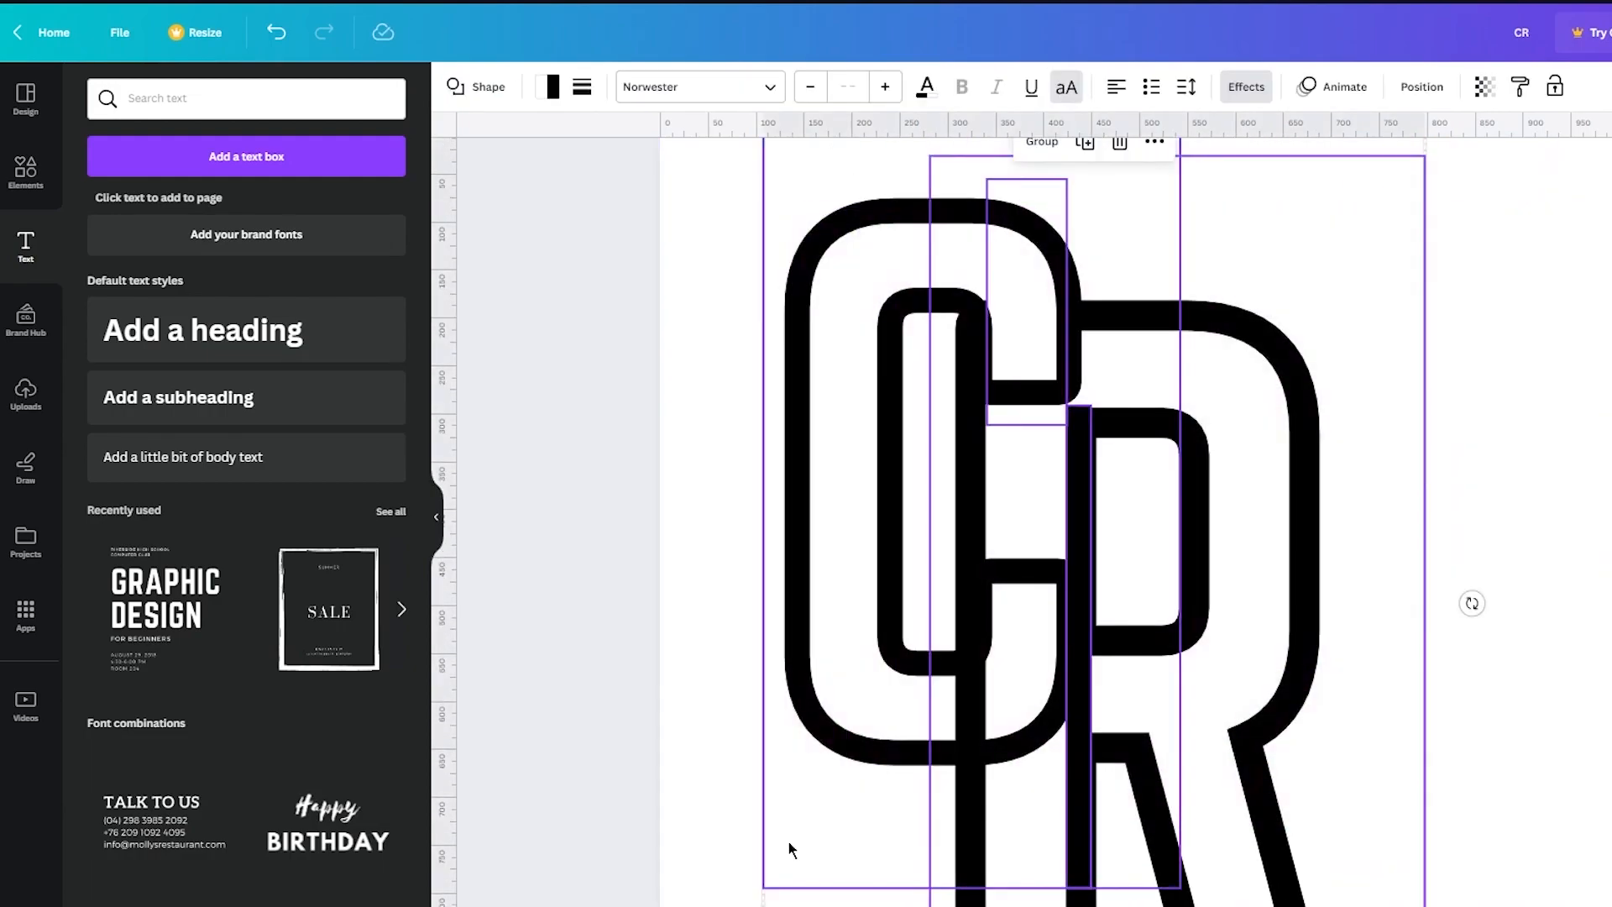
{"action": "scroll", "coordinate": [767, 813], "scroll_direction": "down", "scroll_amount": 6}
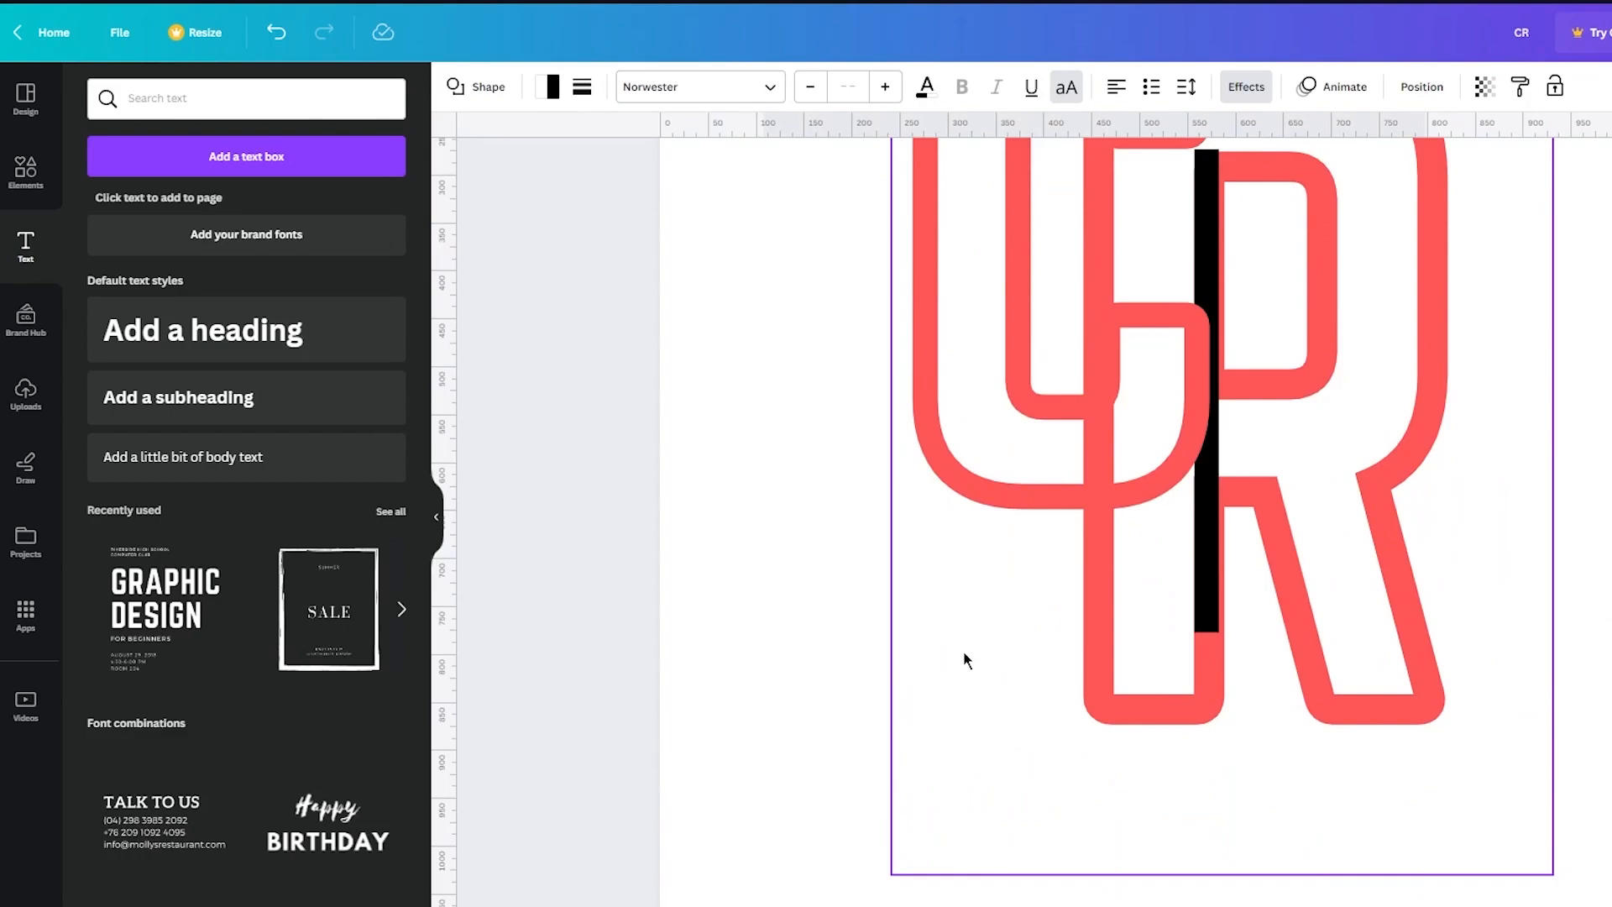
{"action": "key", "text": "ctrl+v"}
{"action": "scroll", "coordinate": [964, 652], "scroll_direction": "up", "scroll_amount": 4}
{"action": "scroll", "coordinate": [964, 651], "scroll_direction": "down", "scroll_amount": 2}
{"action": "left_click_drag", "start_coordinate": [1073, 548], "coordinate": [1233, 526]}
{"action": "left_click", "coordinate": [1599, 531]}
{"action": "scroll", "coordinate": [1598, 530], "scroll_direction": "down", "scroll_amount": 3}
{"action": "scroll", "coordinate": [1599, 531], "scroll_direction": "up", "scroll_amount": 6}
{"action": "scroll", "coordinate": [1404, 437], "scroll_direction": "down", "scroll_amount": 3}
Step: Make the black R on page 2 slightly transparent so the coral red letter shows through
{"action": "left_click", "coordinate": [1403, 436]}
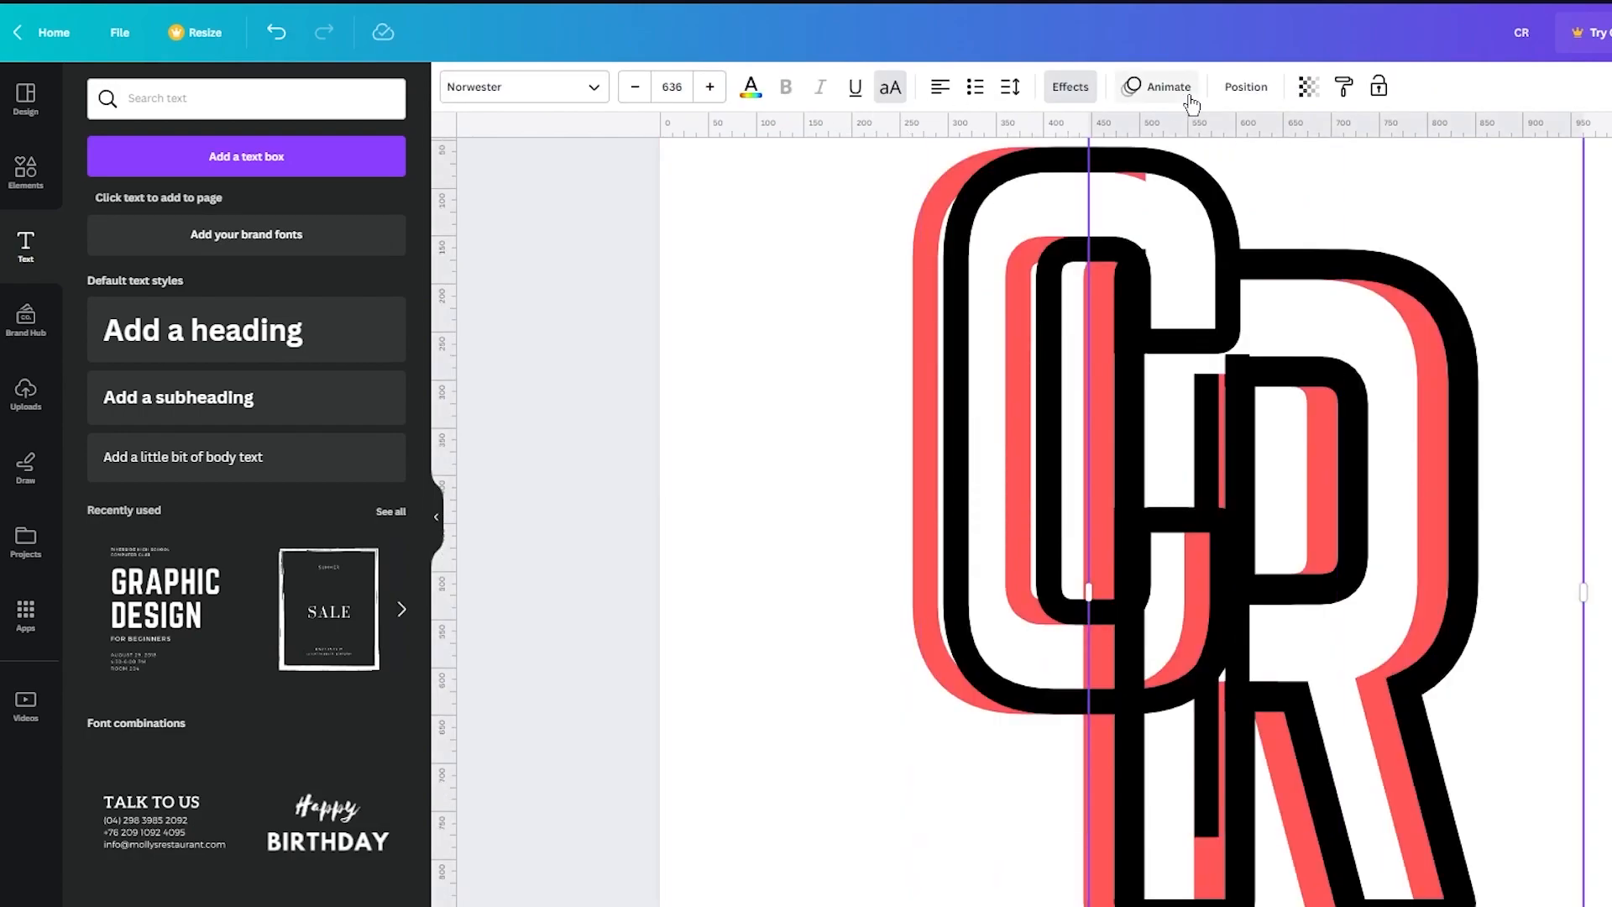
{"action": "left_click", "coordinate": [1308, 86]}
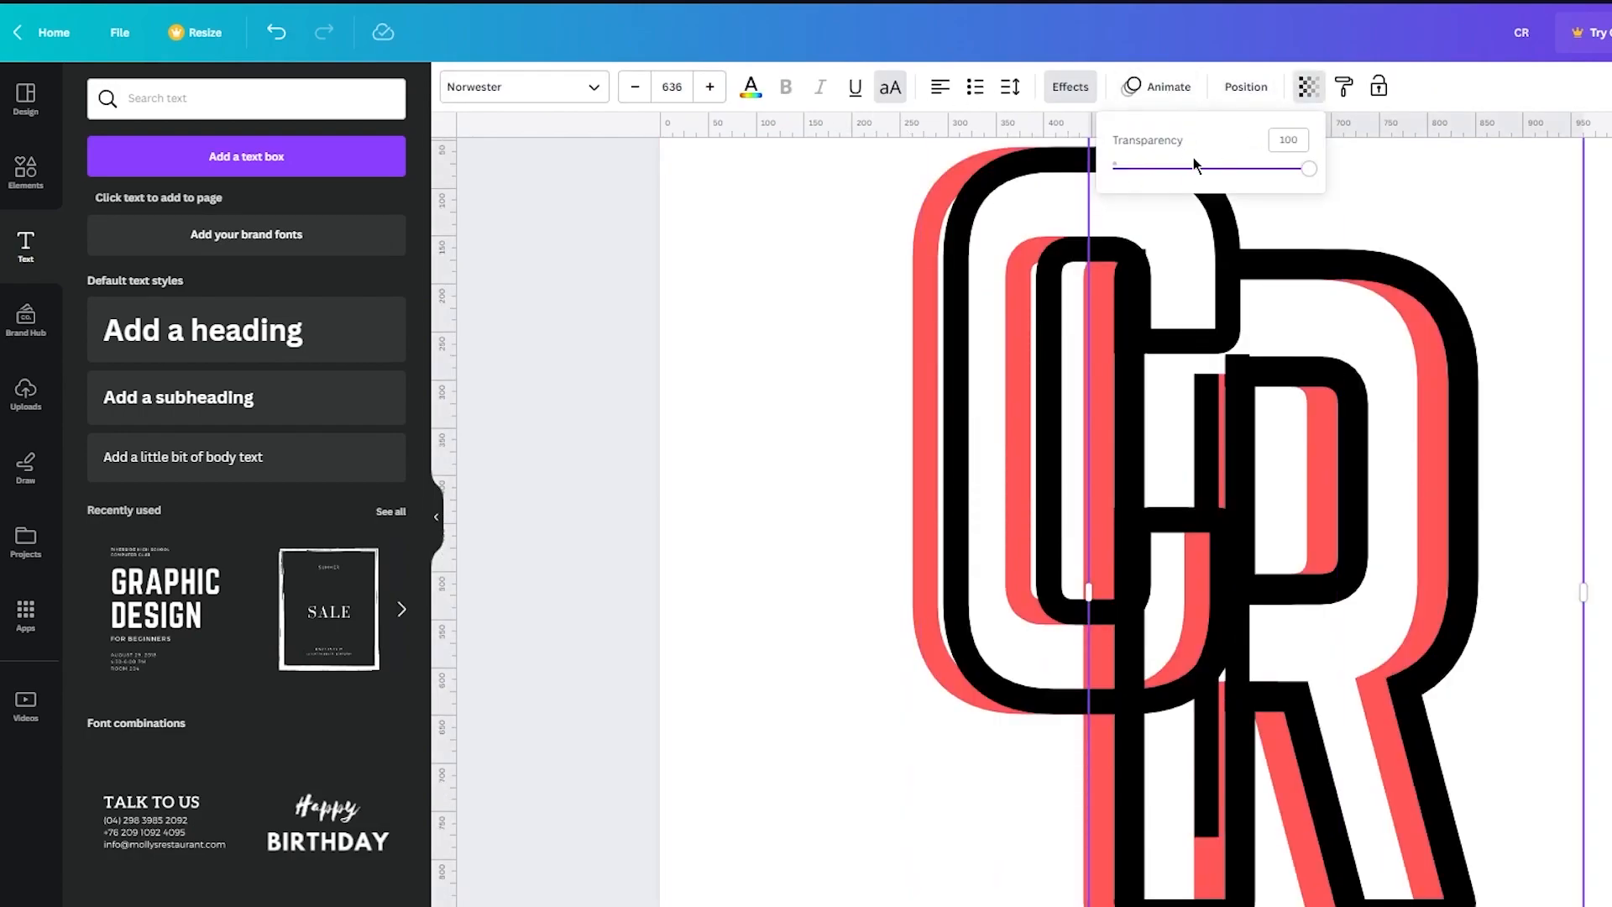
{"action": "left_click_drag", "start_coordinate": [1172, 169], "coordinate": [1262, 170]}
{"action": "left_click", "coordinate": [1362, 354]}
Step: Make the black C on page 2 slightly transparent to match the R
{"action": "left_click", "coordinate": [1025, 272]}
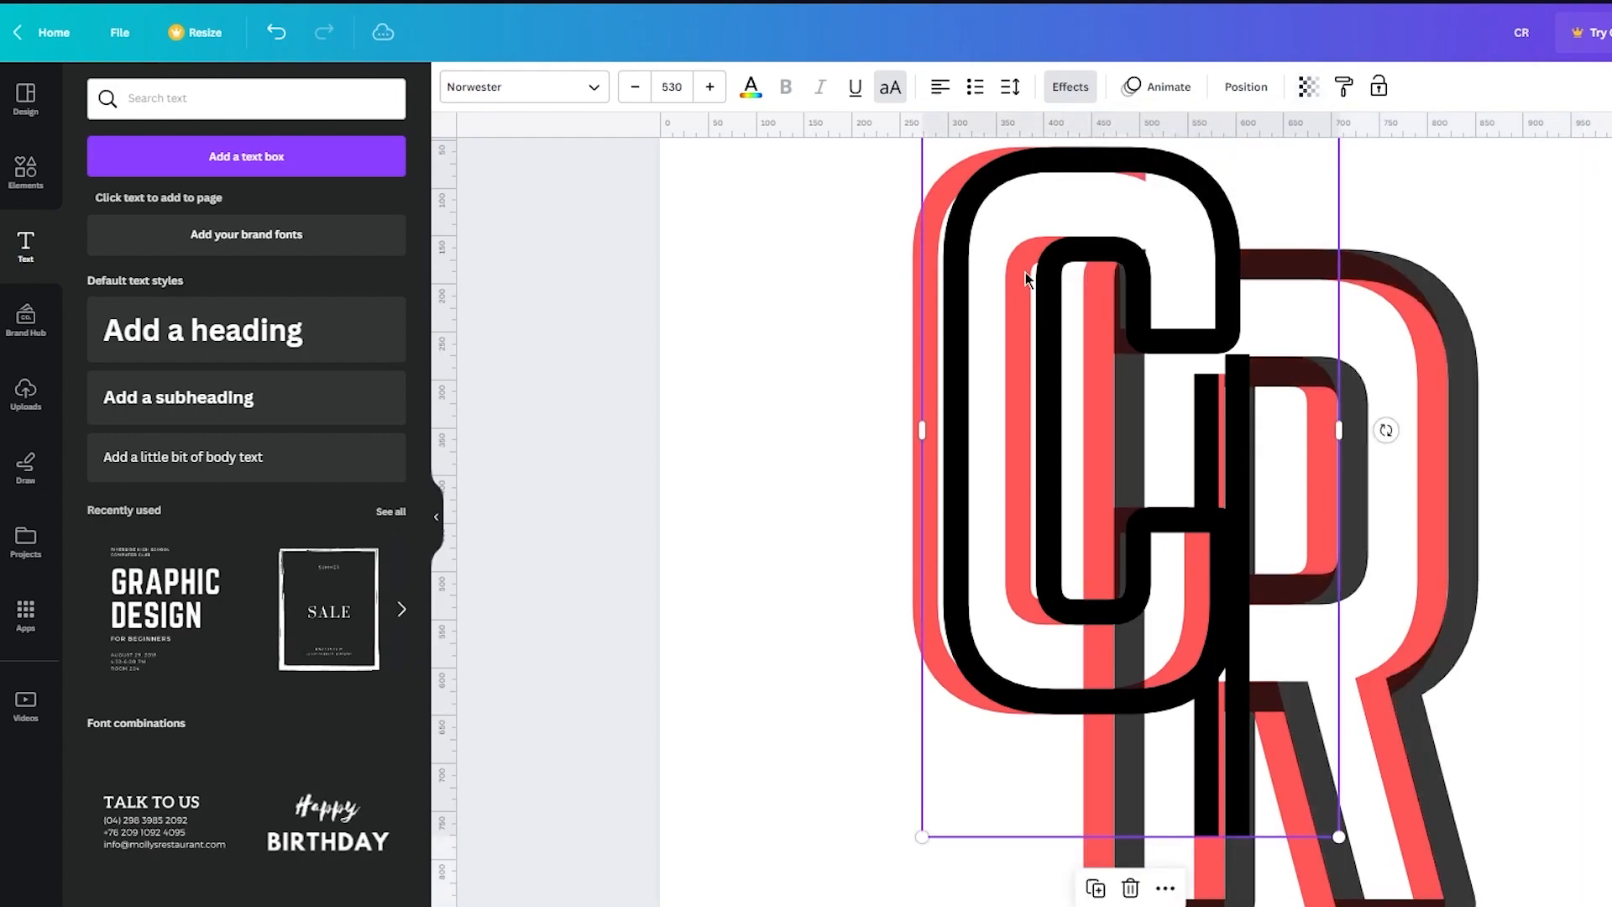
{"action": "left_click", "coordinate": [1308, 86]}
{"action": "mouse_move", "coordinate": [1306, 170]}
{"action": "left_mouse_down"}
{"action": "mouse_move", "coordinate": [1225, 173]}
{"action": "mouse_move", "coordinate": [1277, 171]}
{"action": "left_mouse_up"}
{"action": "left_click", "coordinate": [1549, 327]}
{"action": "left_click", "coordinate": [1549, 327]}
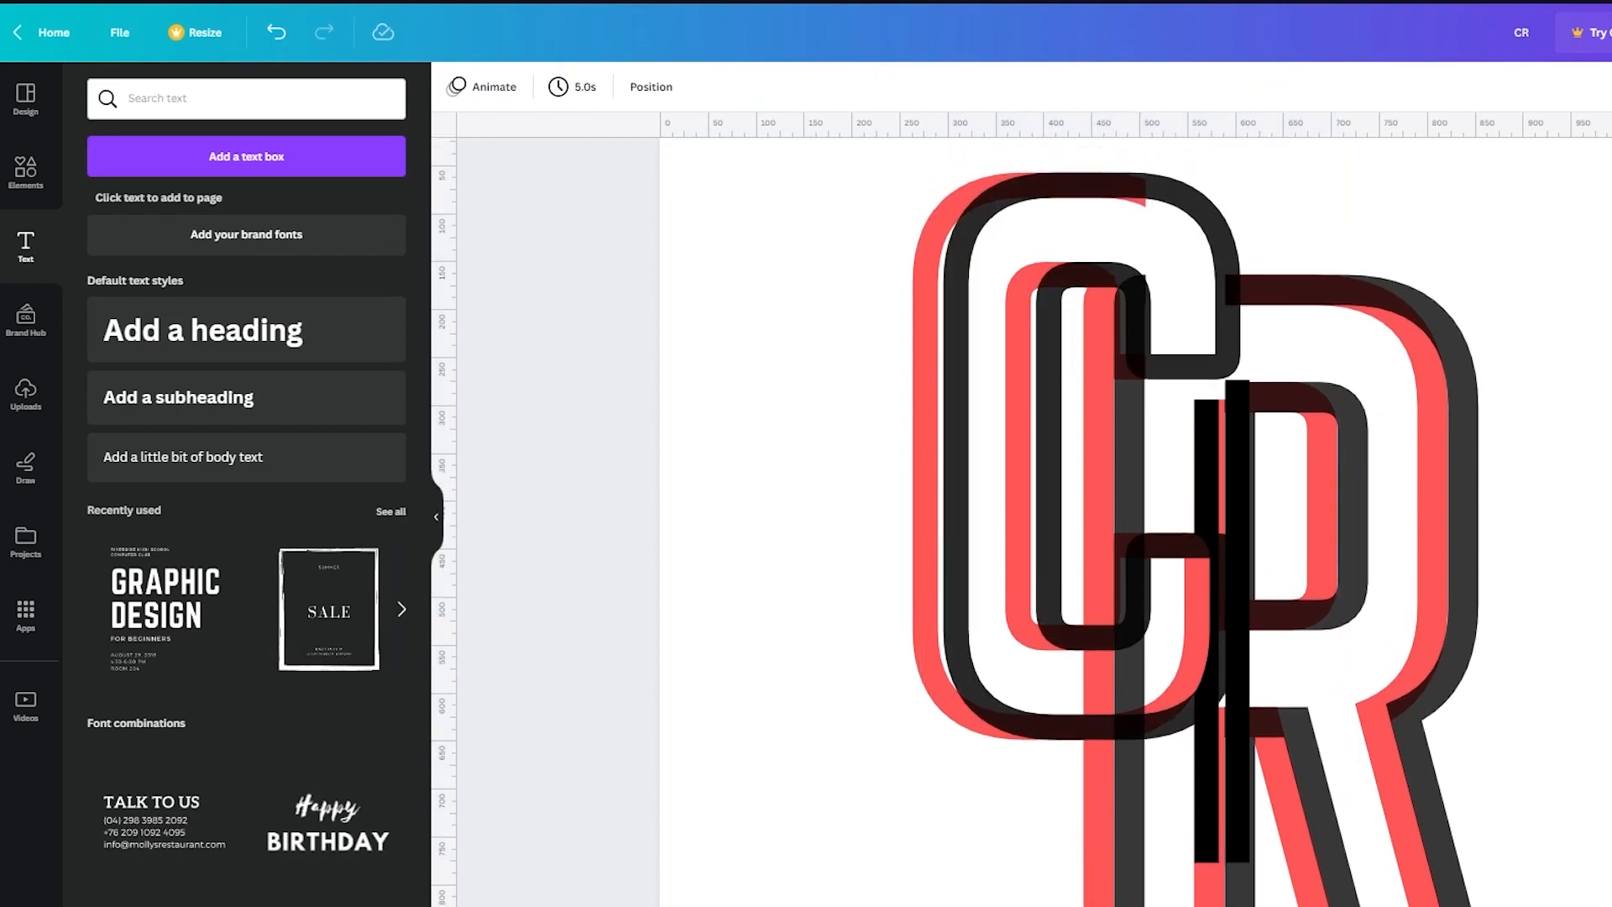
Step: Open the background colour choices for page 2, leave them, and undo the last change
{"action": "scroll", "coordinate": [1549, 327], "scroll_direction": "down", "scroll_amount": 4}
{"action": "left_click", "coordinate": [1306, 313]}
{"action": "left_click", "coordinate": [456, 86]}
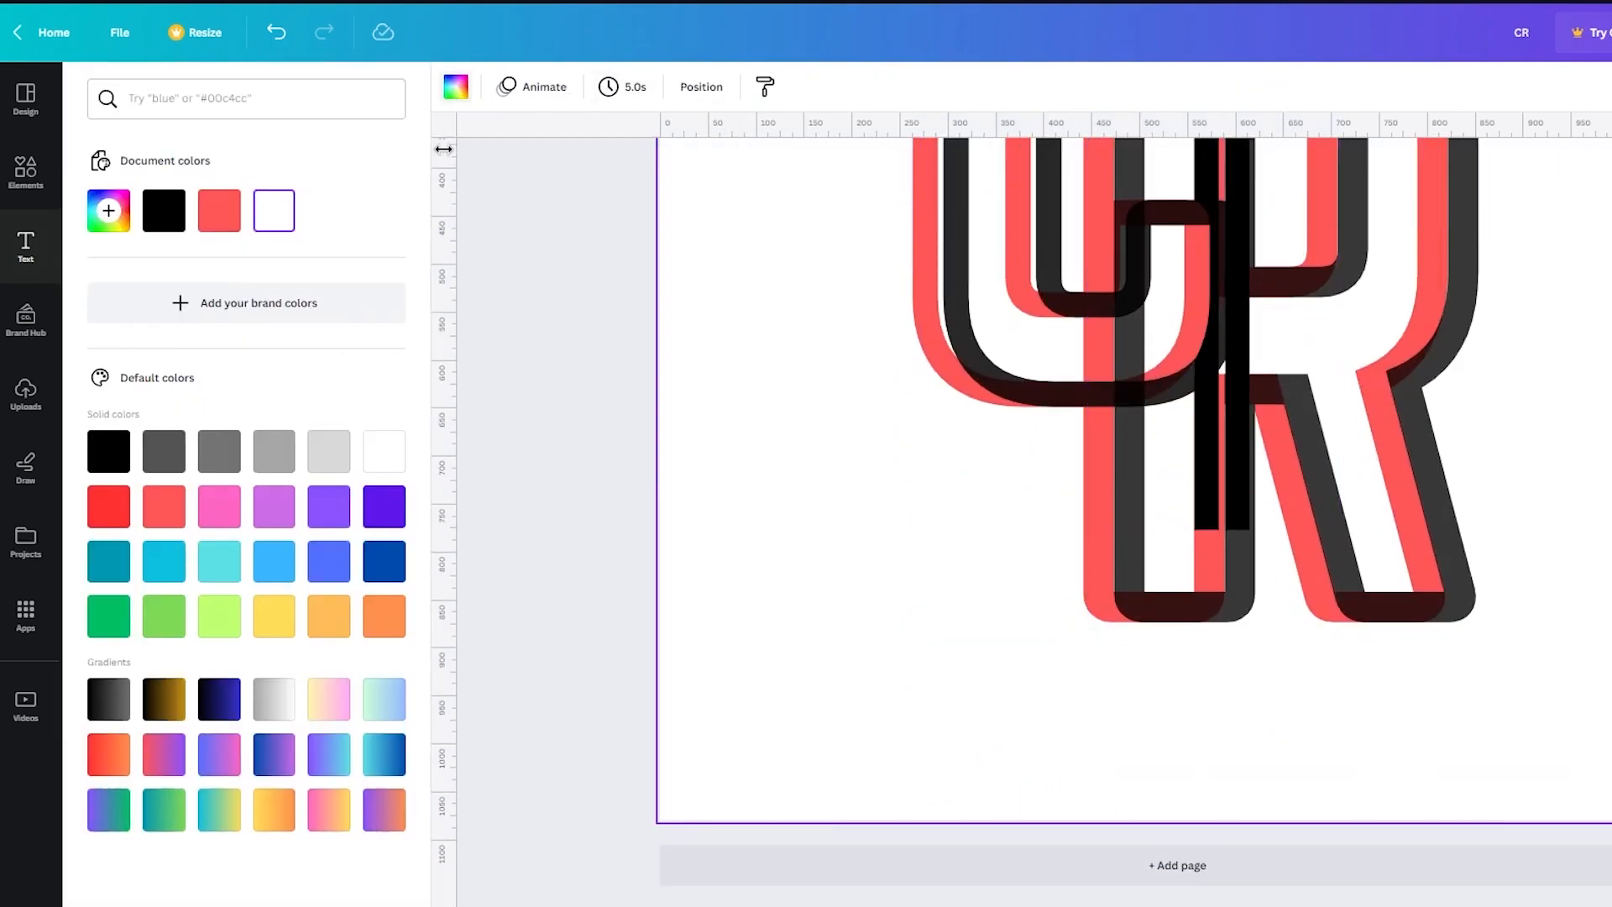
{"action": "left_click", "coordinate": [532, 487]}
{"action": "scroll", "coordinate": [532, 487], "scroll_direction": "up", "scroll_amount": 6}
{"action": "key", "text": "ctrl+z"}
{"action": "scroll", "coordinate": [529, 485], "scroll_direction": "down", "scroll_amount": 5}
{"action": "scroll", "coordinate": [527, 486], "scroll_direction": "up", "scroll_amount": 4}
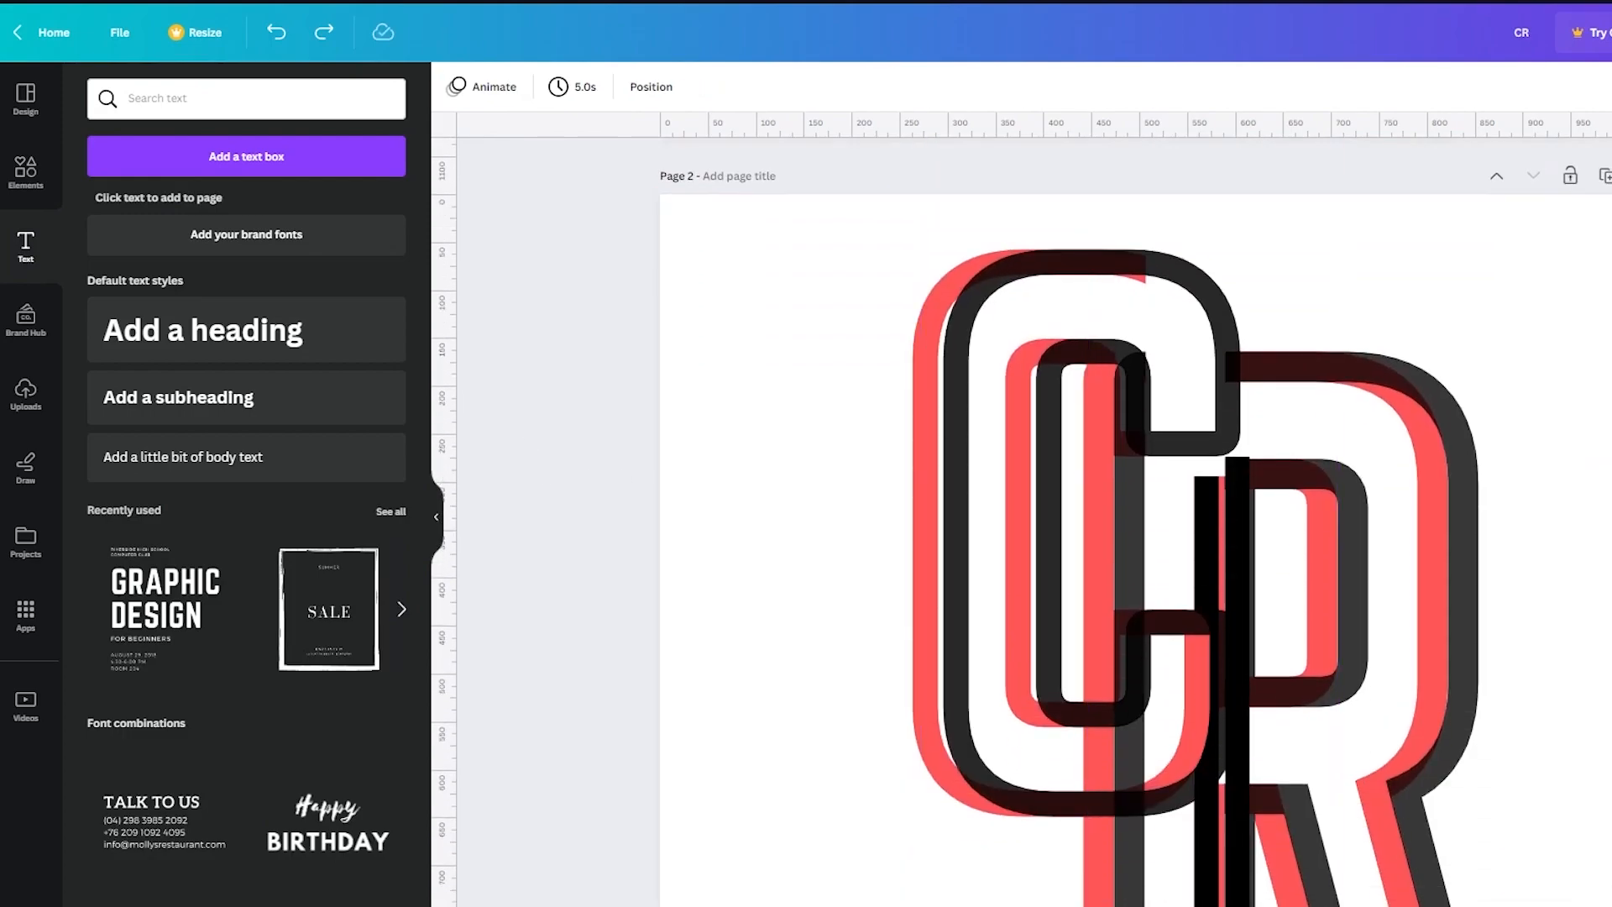
Step: Try lime green and black as the background colour of page 2, and return it to white
{"action": "scroll", "coordinate": [1136, 537], "scroll_direction": "down", "scroll_amount": 5}
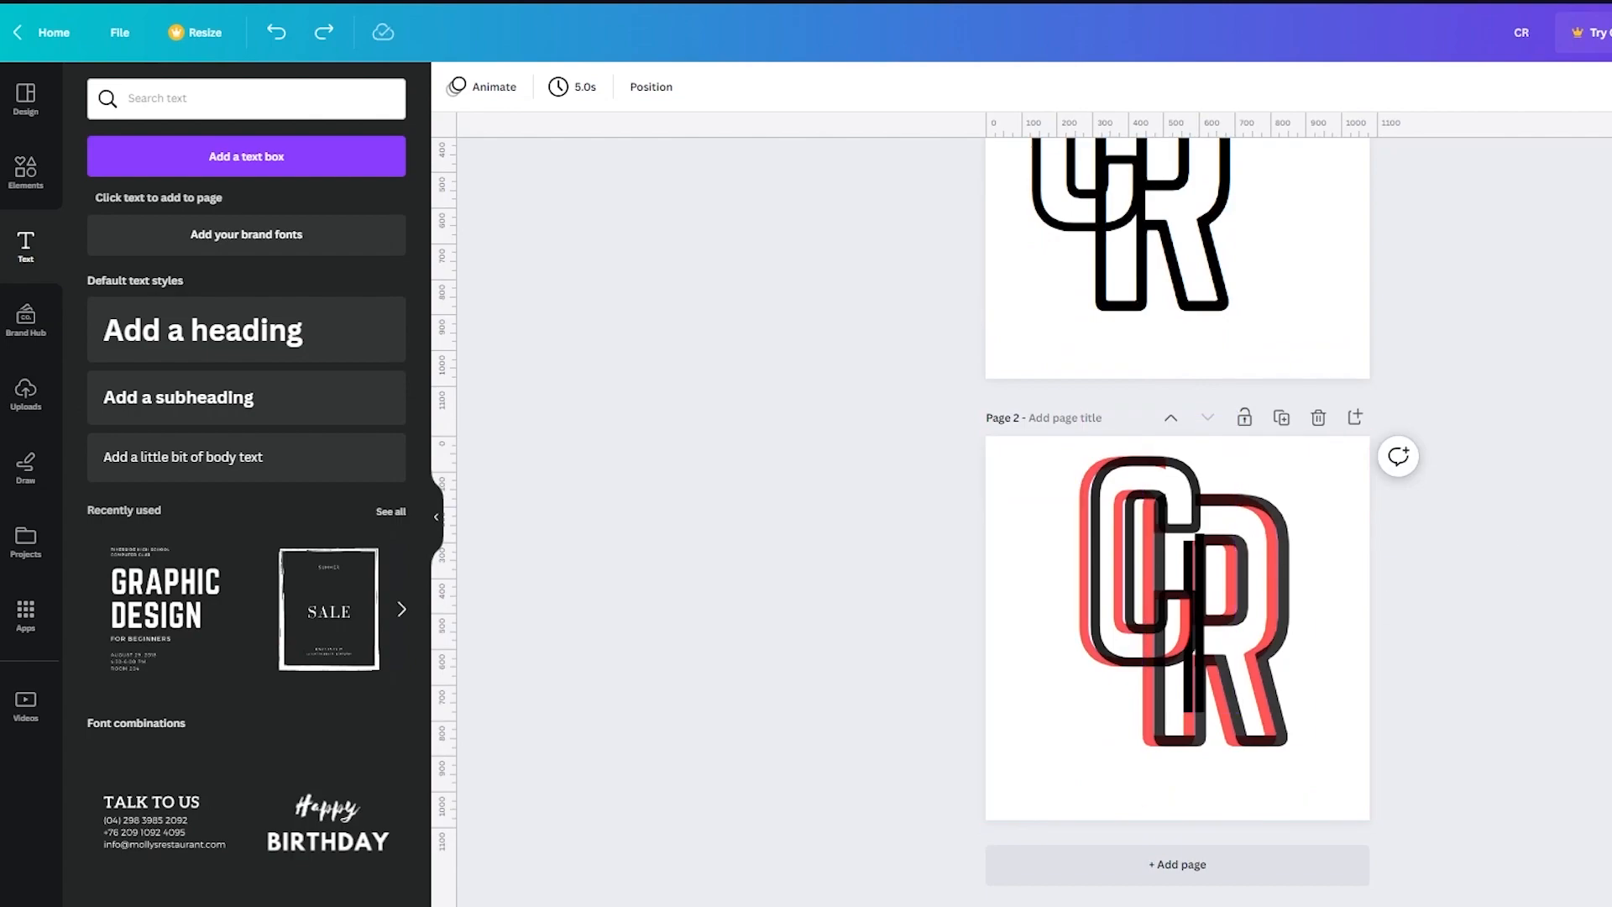
{"action": "mouse_move", "coordinate": [1239, 534]}
{"action": "left_mouse_down"}
{"action": "mouse_move", "coordinate": [1224, 522]}
{"action": "mouse_move", "coordinate": [1239, 533]}
{"action": "left_mouse_up"}
{"action": "left_click", "coordinate": [1516, 651]}
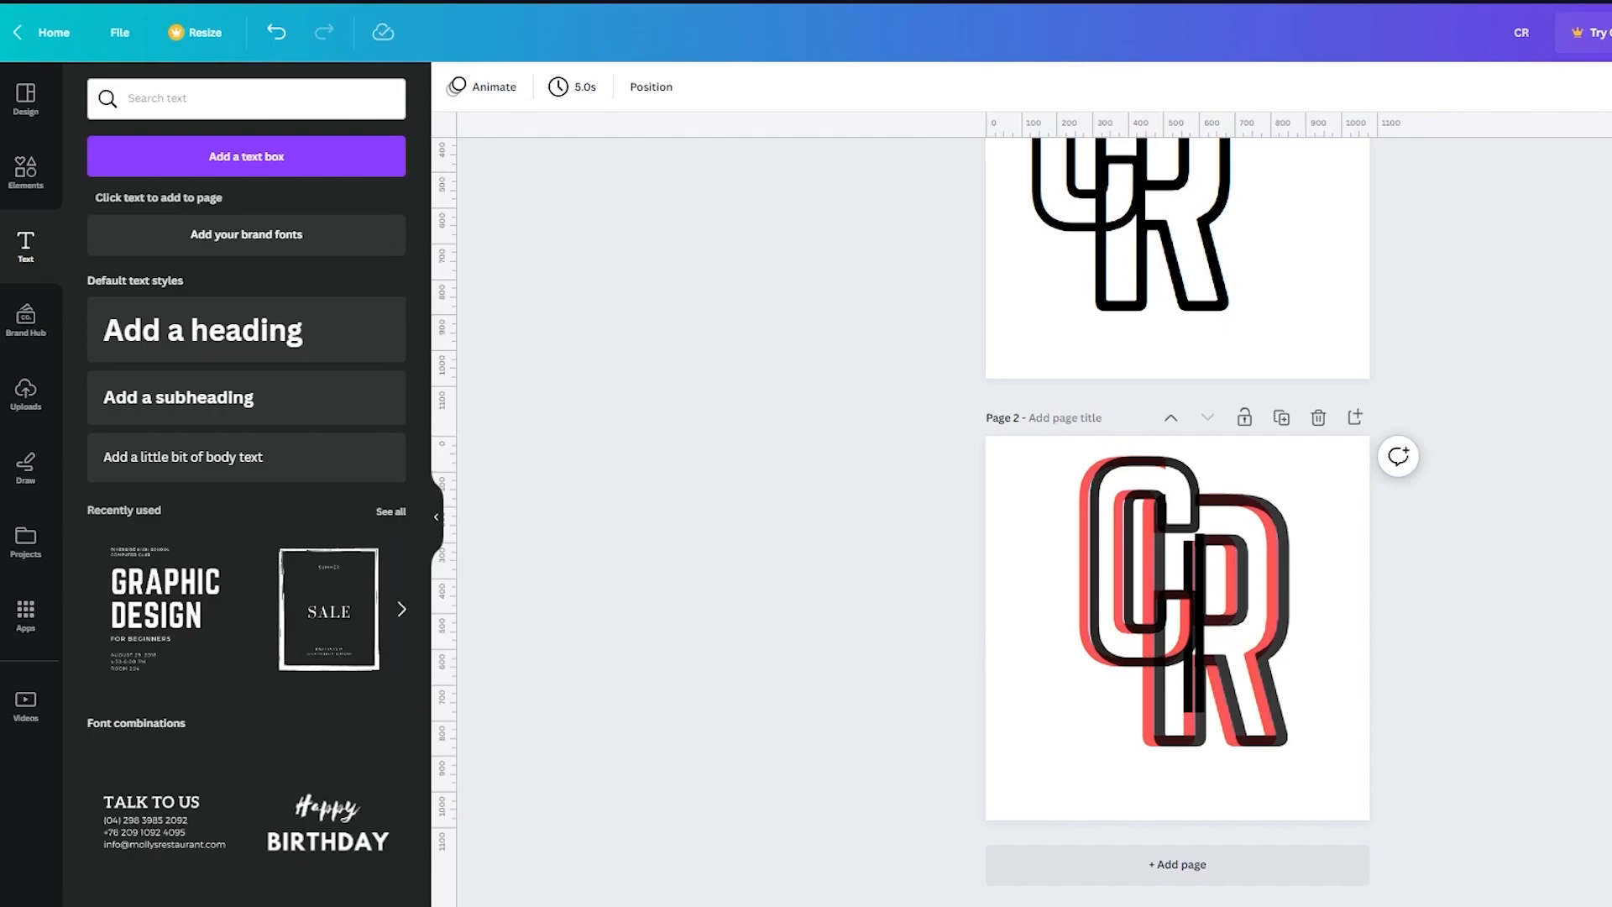
{"action": "scroll", "coordinate": [1493, 571], "scroll_direction": "up", "scroll_amount": 3}
{"action": "scroll", "coordinate": [1328, 400], "scroll_direction": "down", "scroll_amount": 3}
{"action": "left_click", "coordinate": [1012, 483]}
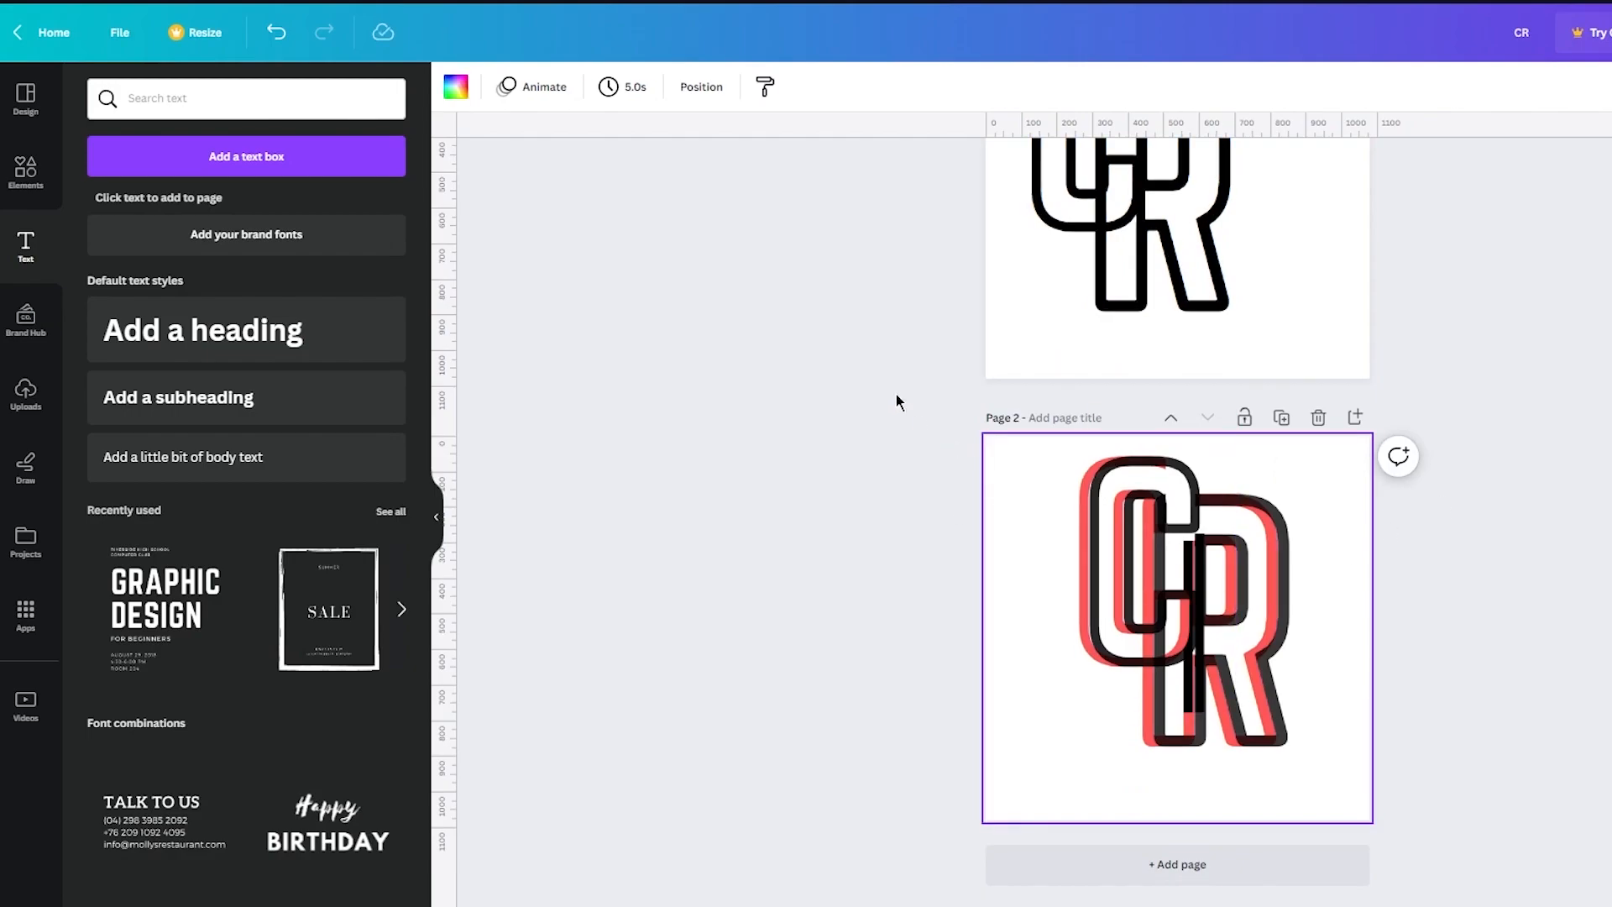
{"action": "left_click", "coordinate": [456, 85]}
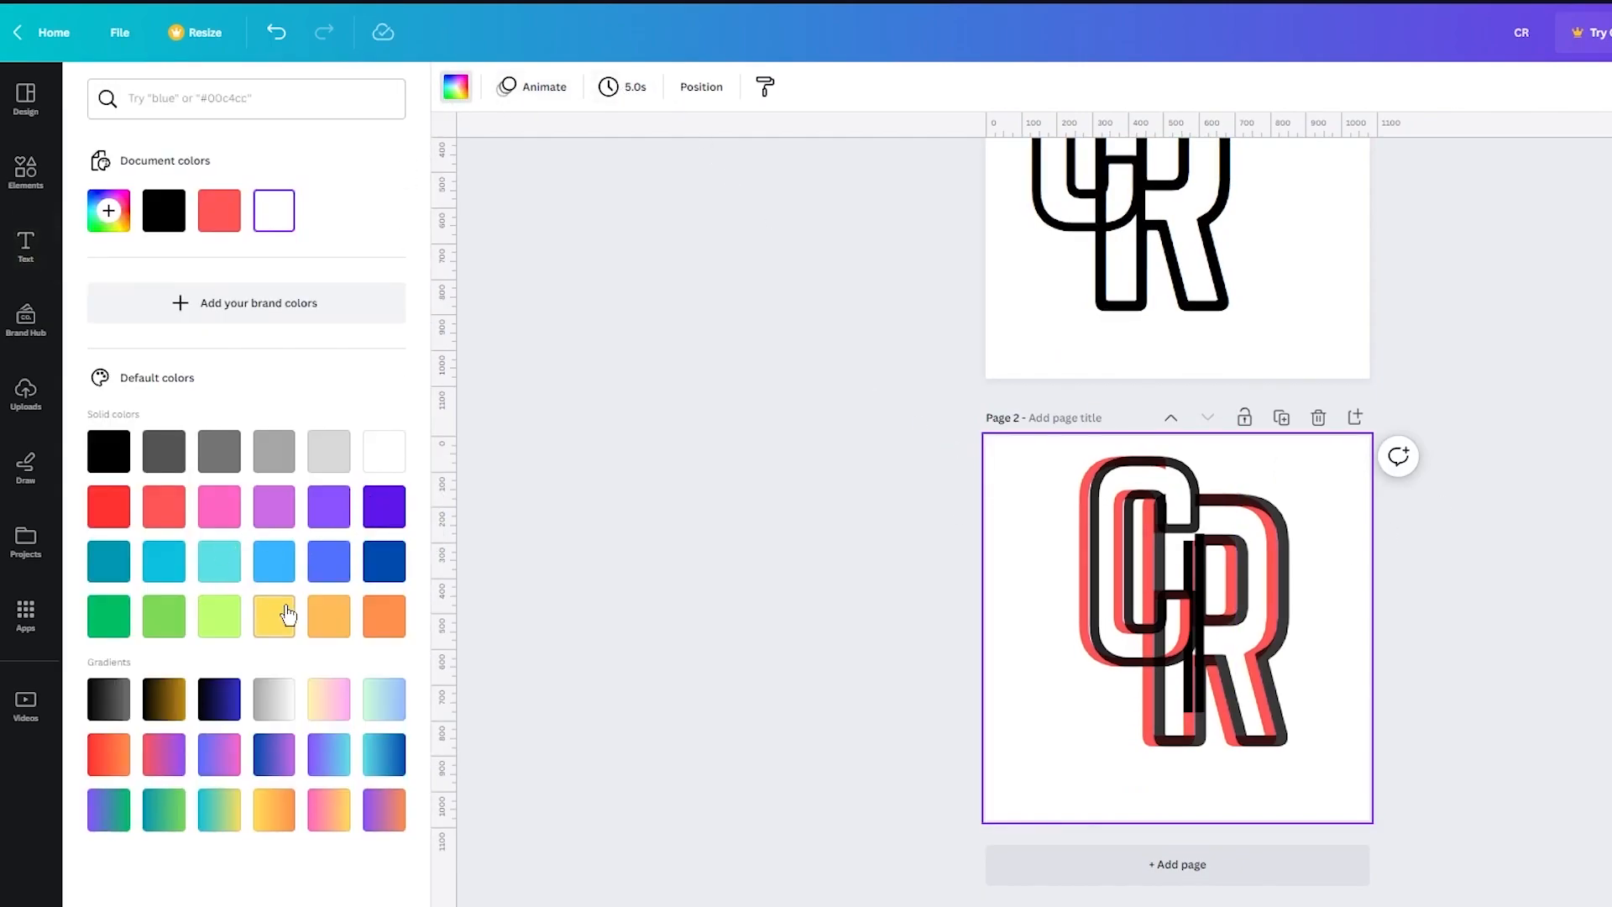
{"action": "left_click", "coordinate": [219, 616]}
{"action": "left_click", "coordinate": [384, 451]}
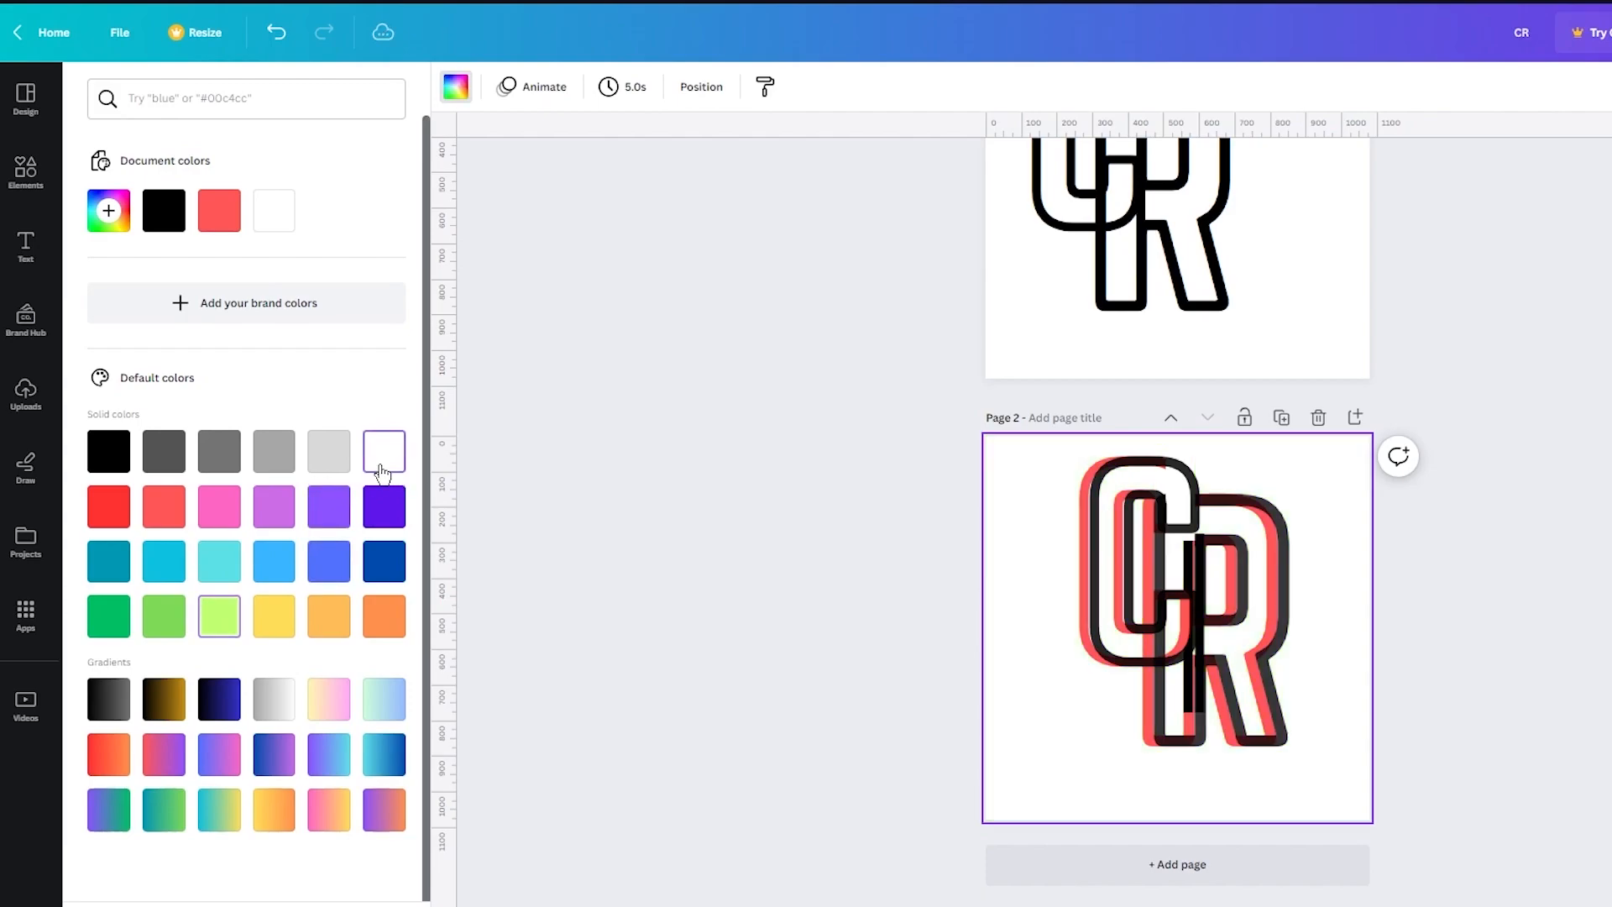
{"action": "left_click", "coordinate": [122, 454]}
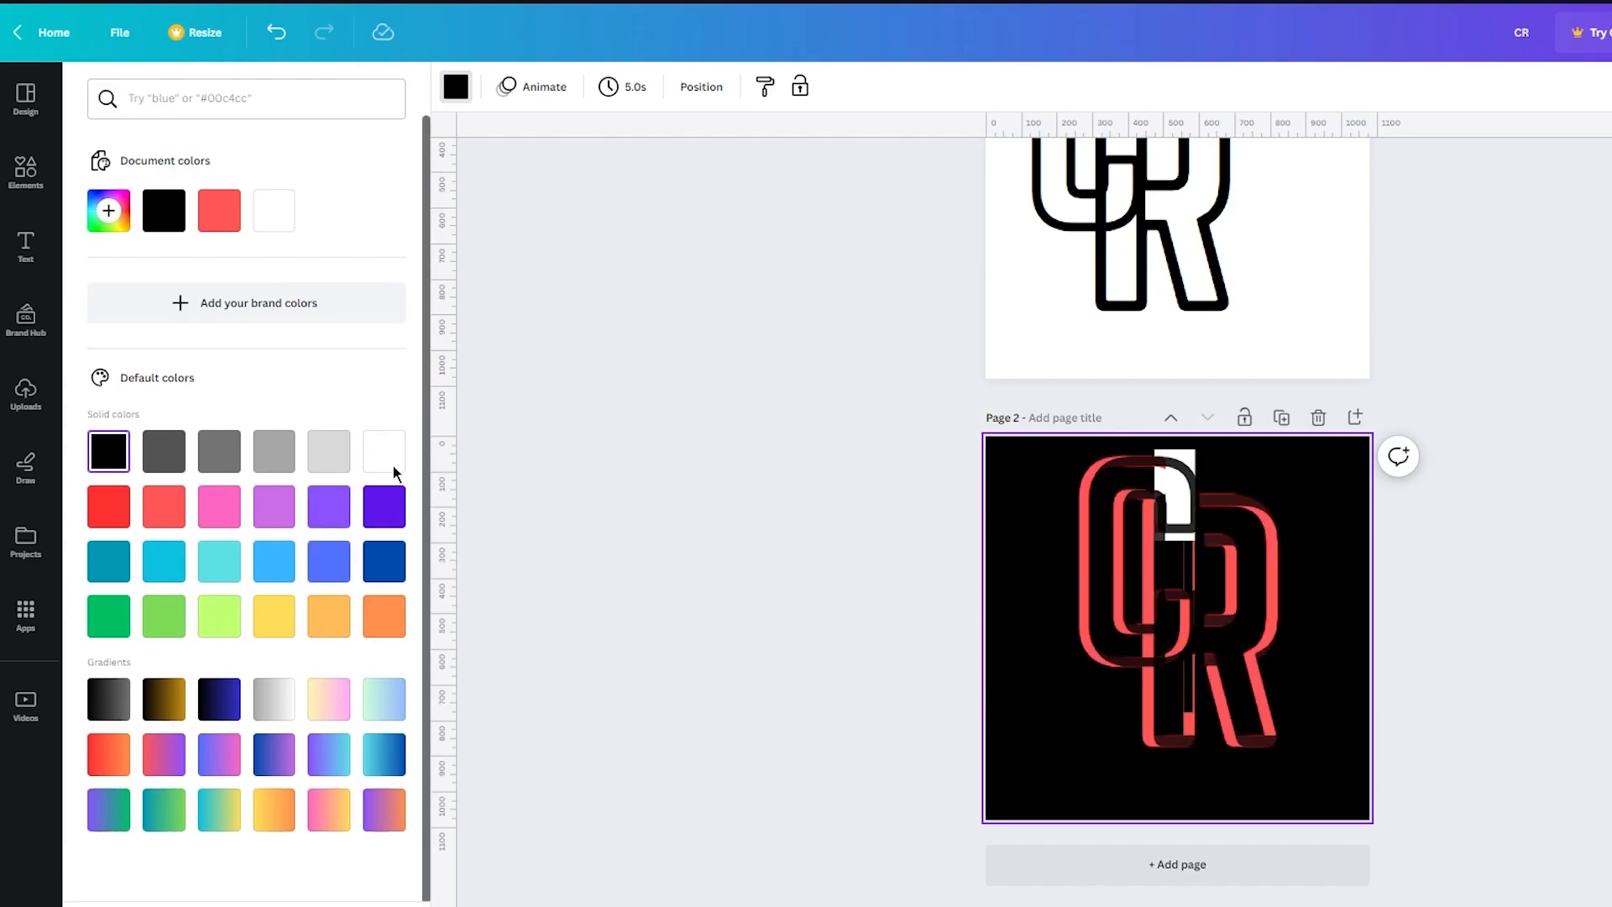
{"action": "left_click", "coordinate": [386, 460]}
{"action": "left_click", "coordinate": [607, 428]}
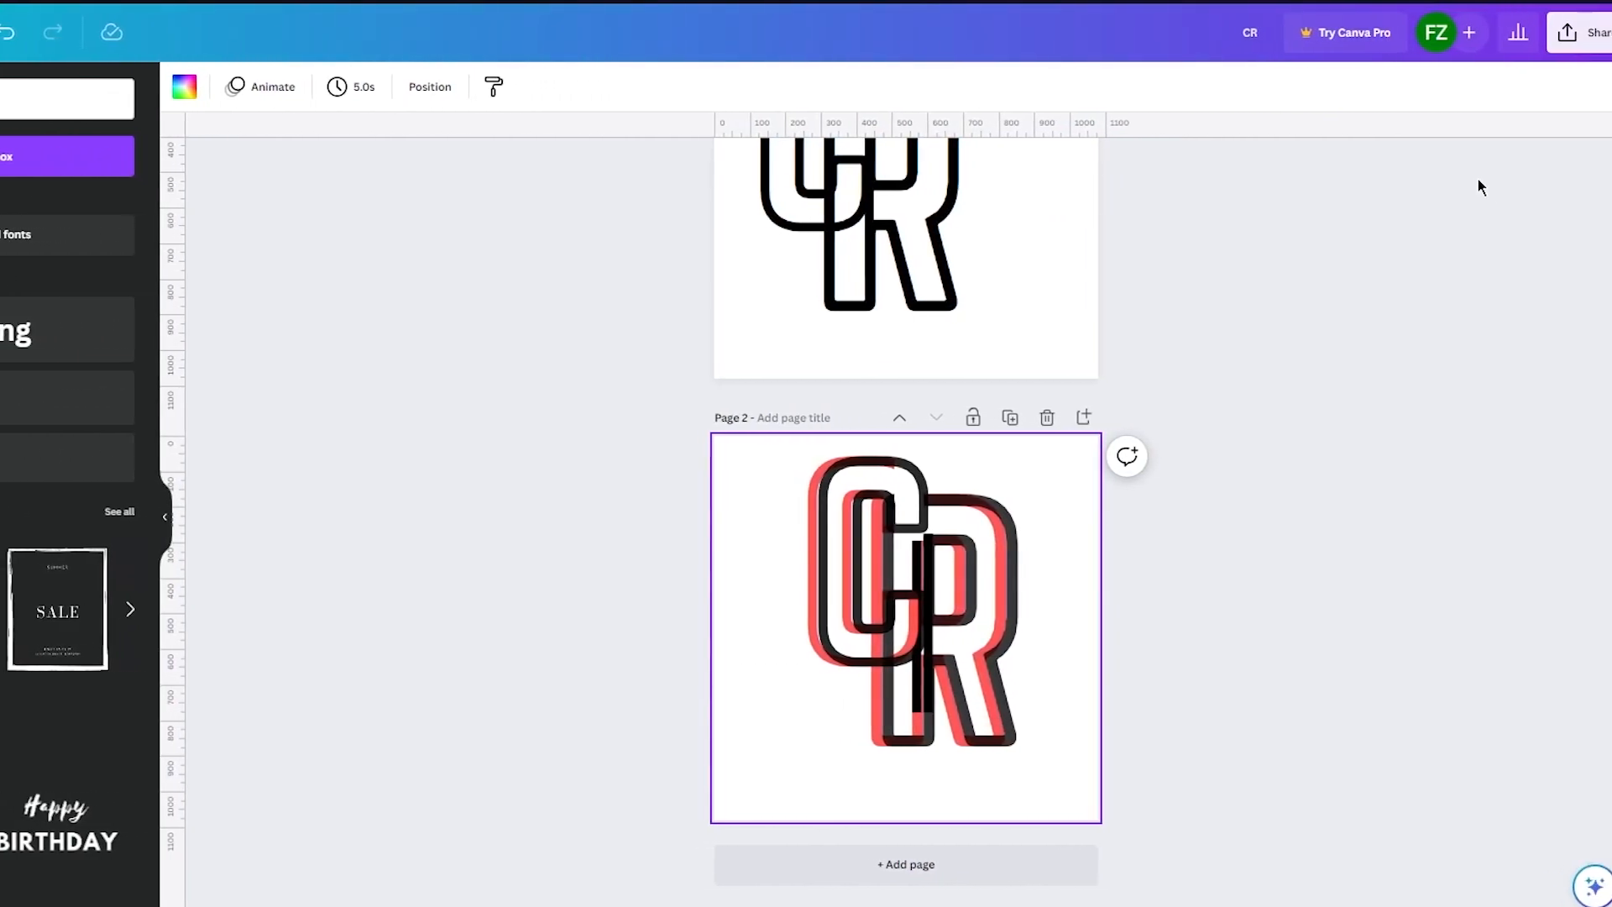
Step: Open the design's download settings and examine the available file types, keeping PNG
{"action": "left_click", "coordinate": [1583, 32]}
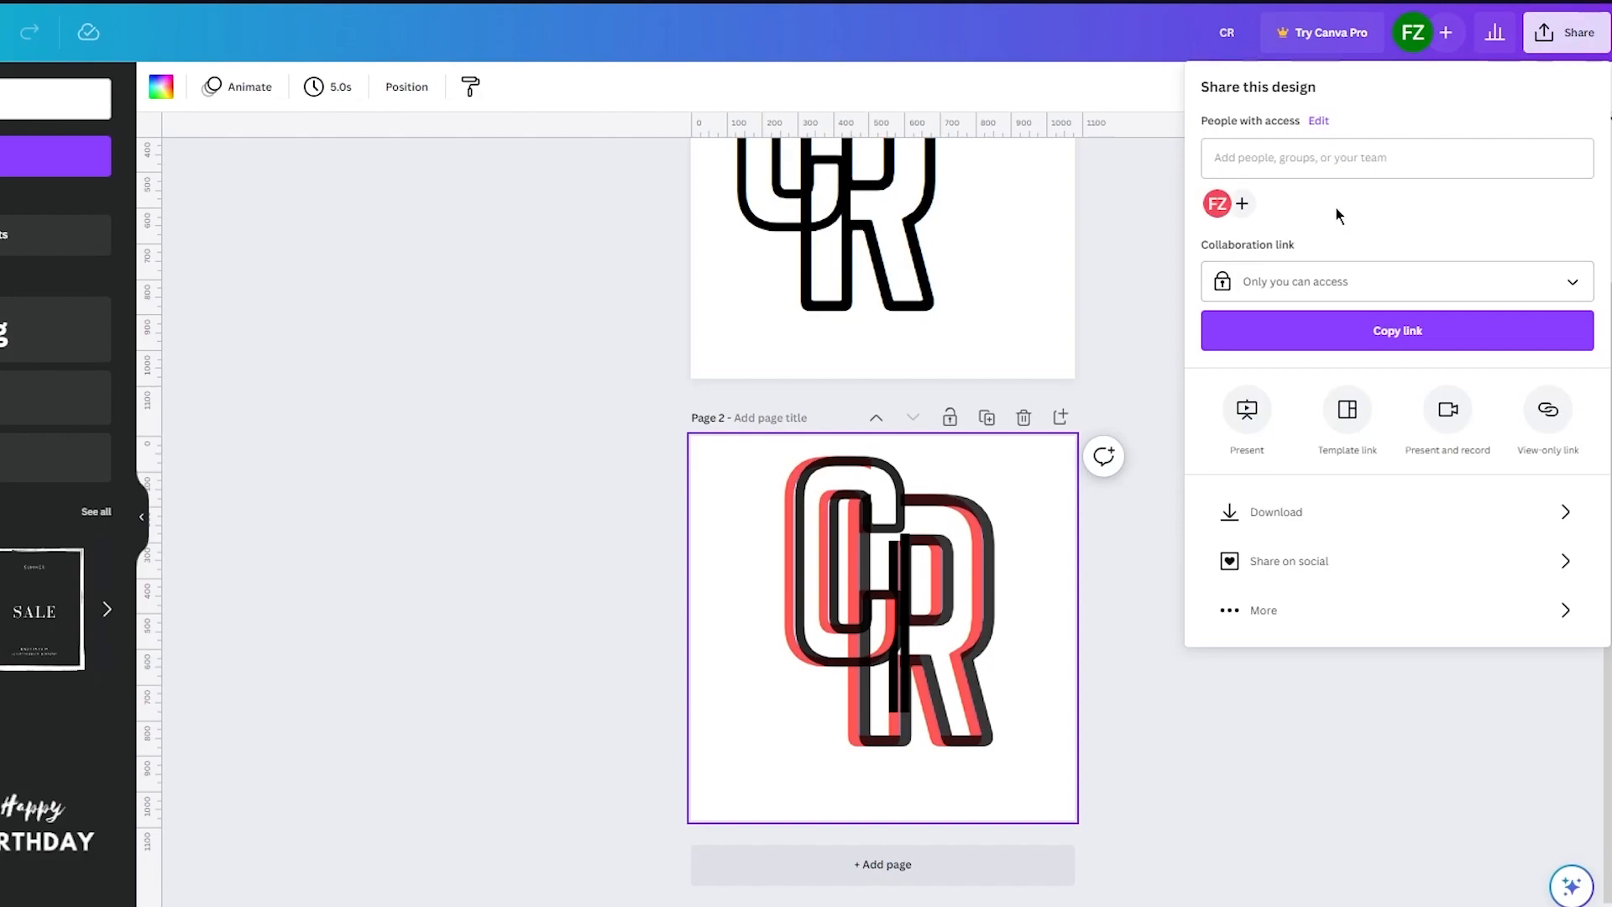
{"action": "left_click", "coordinate": [1338, 510]}
{"action": "left_click", "coordinate": [1338, 172]}
{"action": "left_click", "coordinate": [1340, 172]}
{"action": "left_click", "coordinate": [1344, 173]}
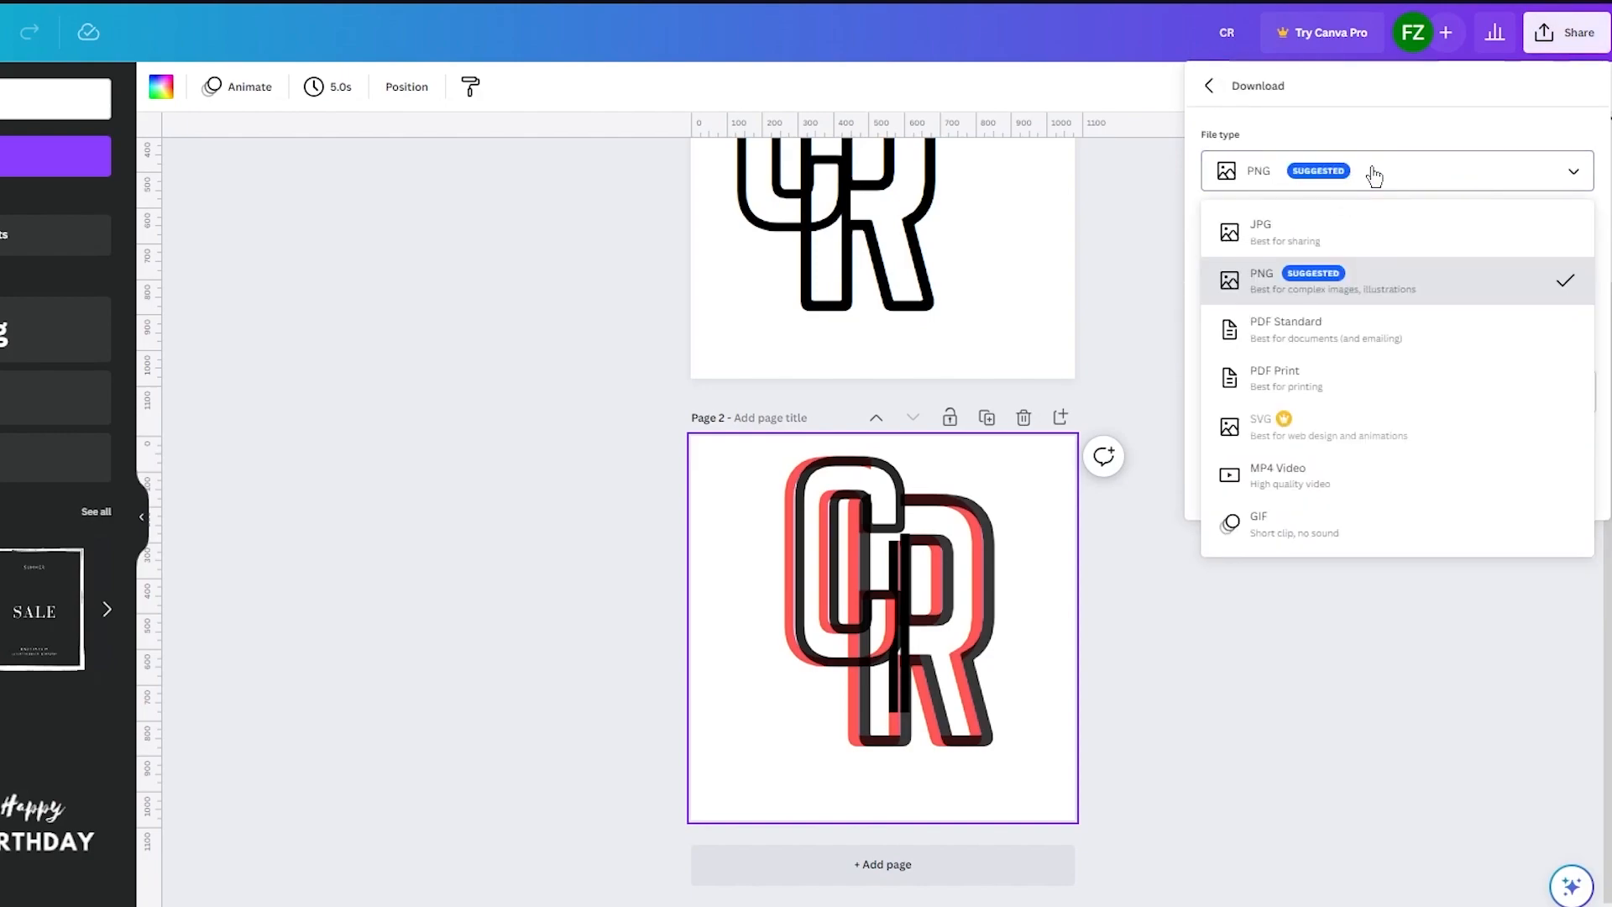
{"action": "left_click", "coordinate": [1373, 175]}
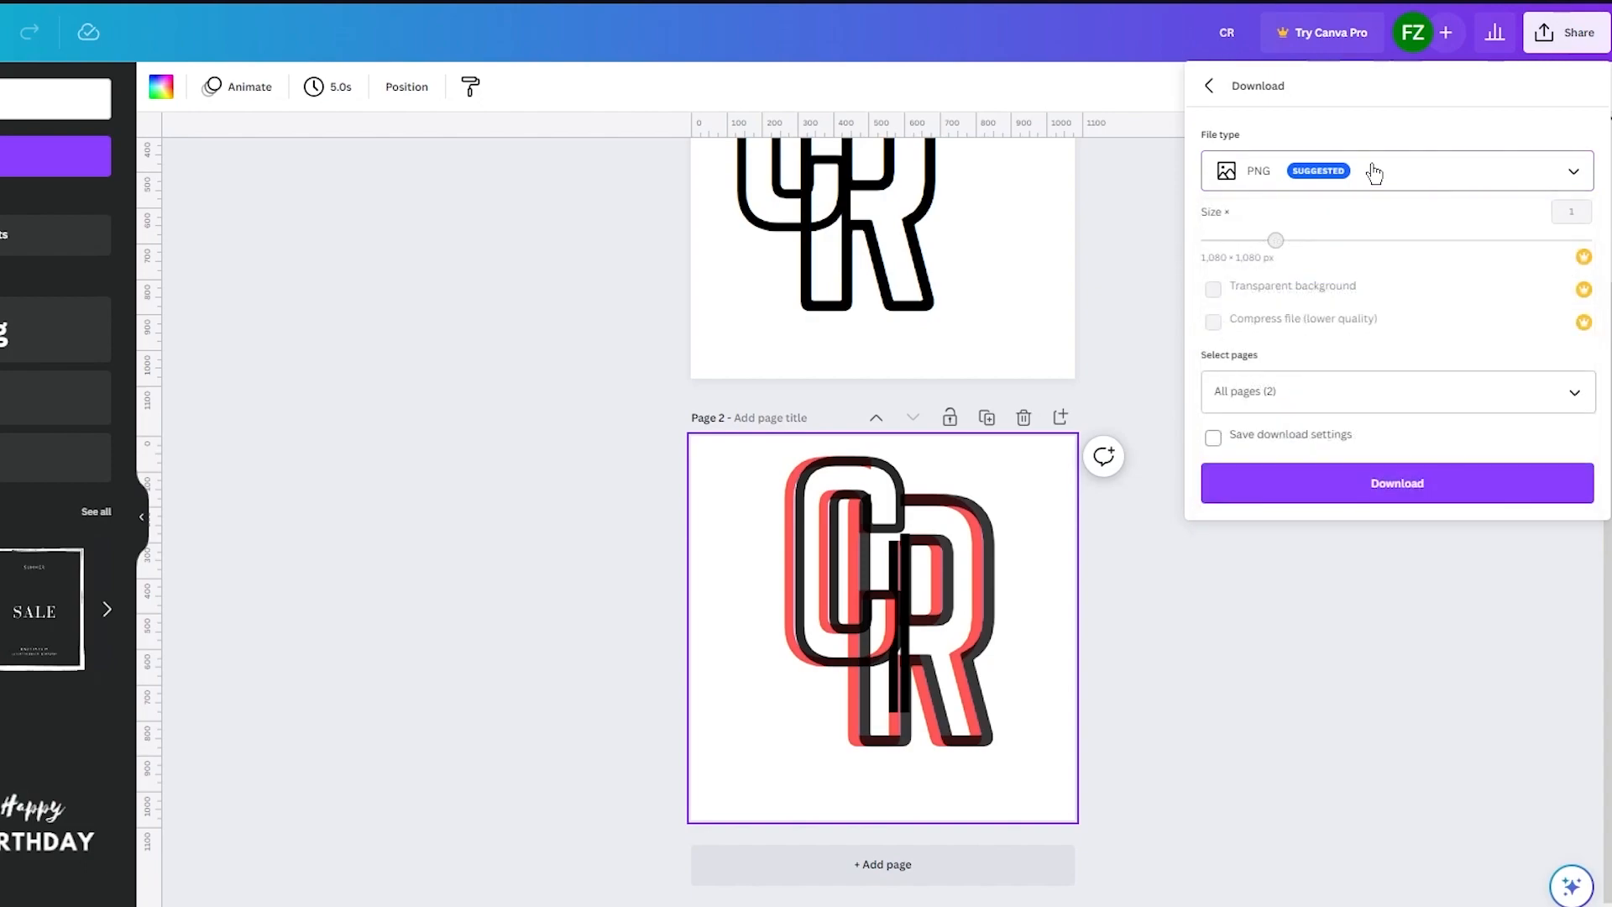
{"action": "left_click", "coordinate": [1374, 173]}
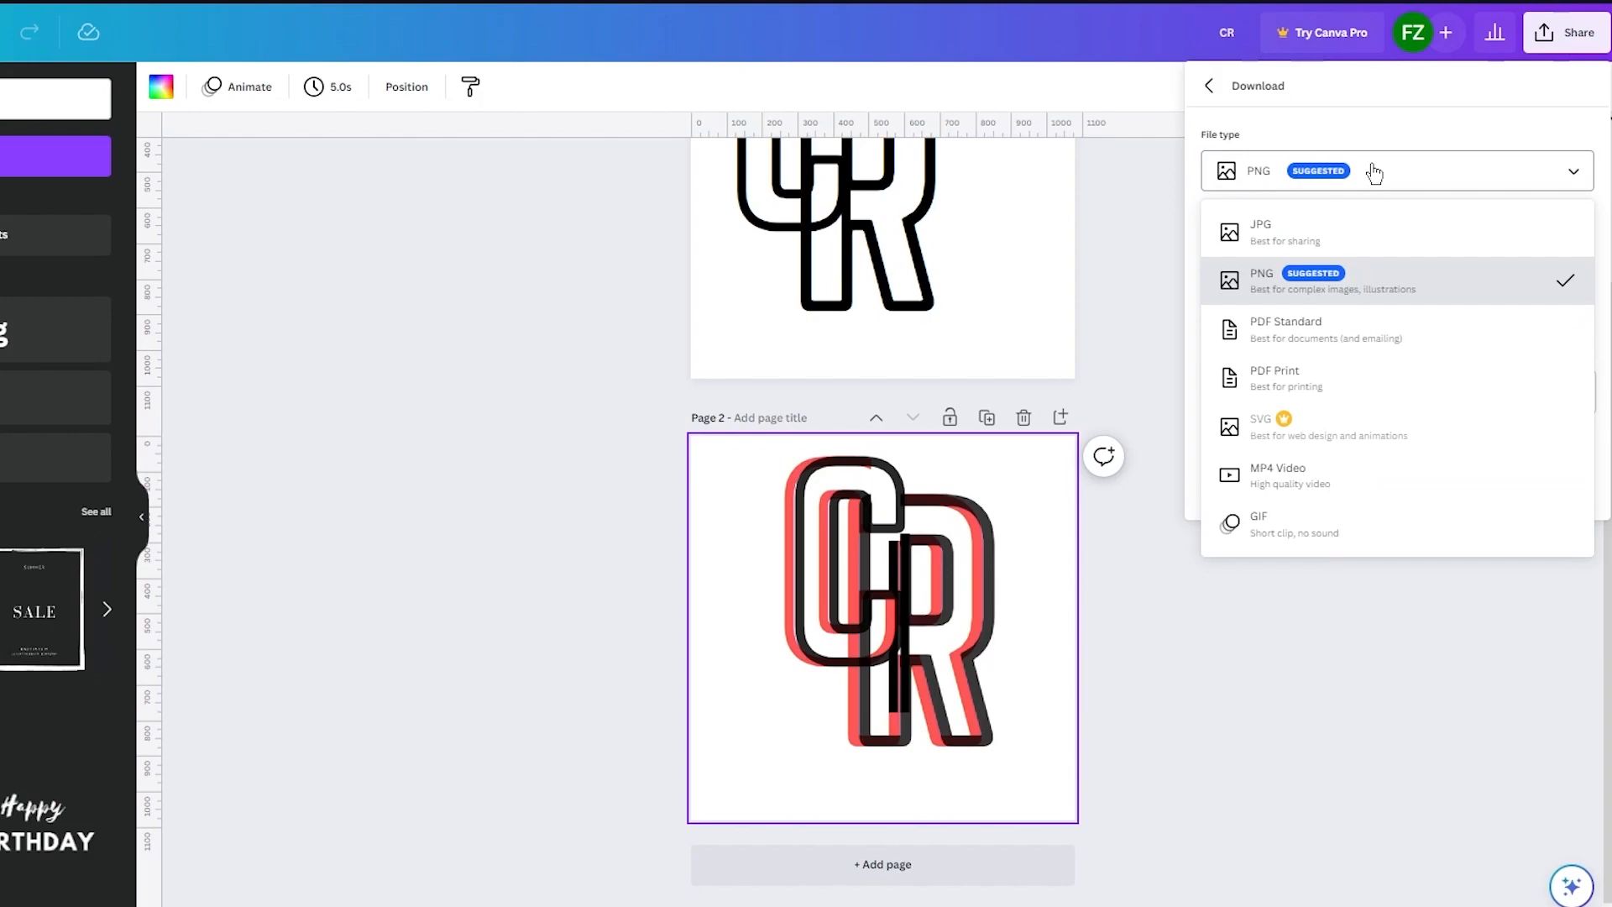
{"action": "left_click", "coordinate": [1374, 173]}
{"action": "left_click", "coordinate": [1464, 701]}
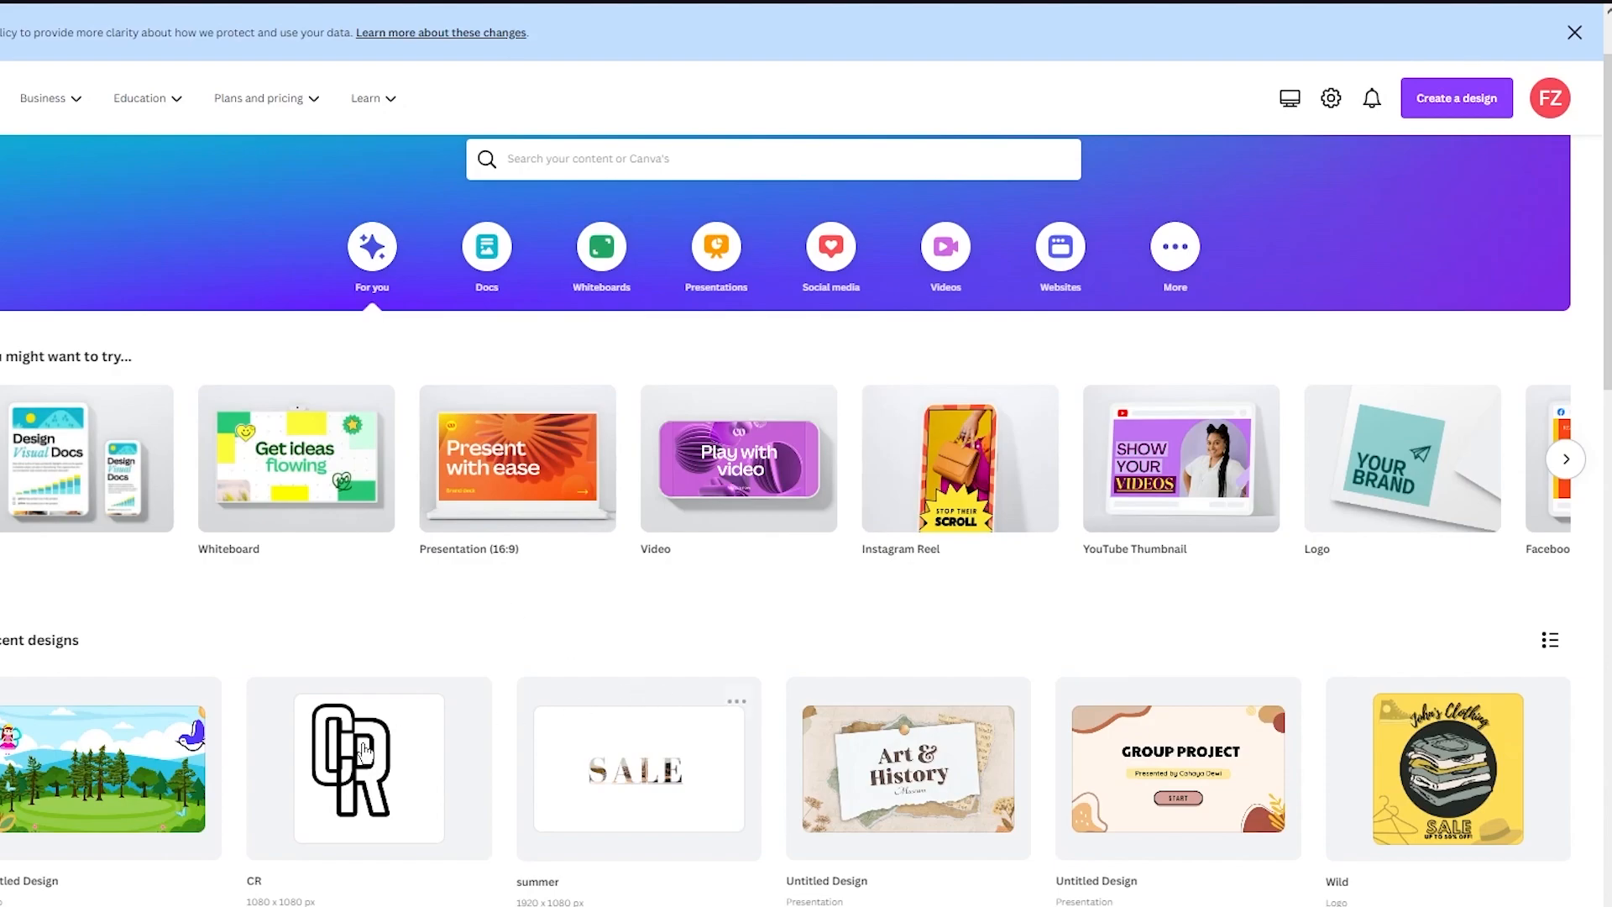
Step: Reopen the CR design from the recent designs and examine the finished logos on pages 1 and 2
{"action": "left_click", "coordinate": [318, 811]}
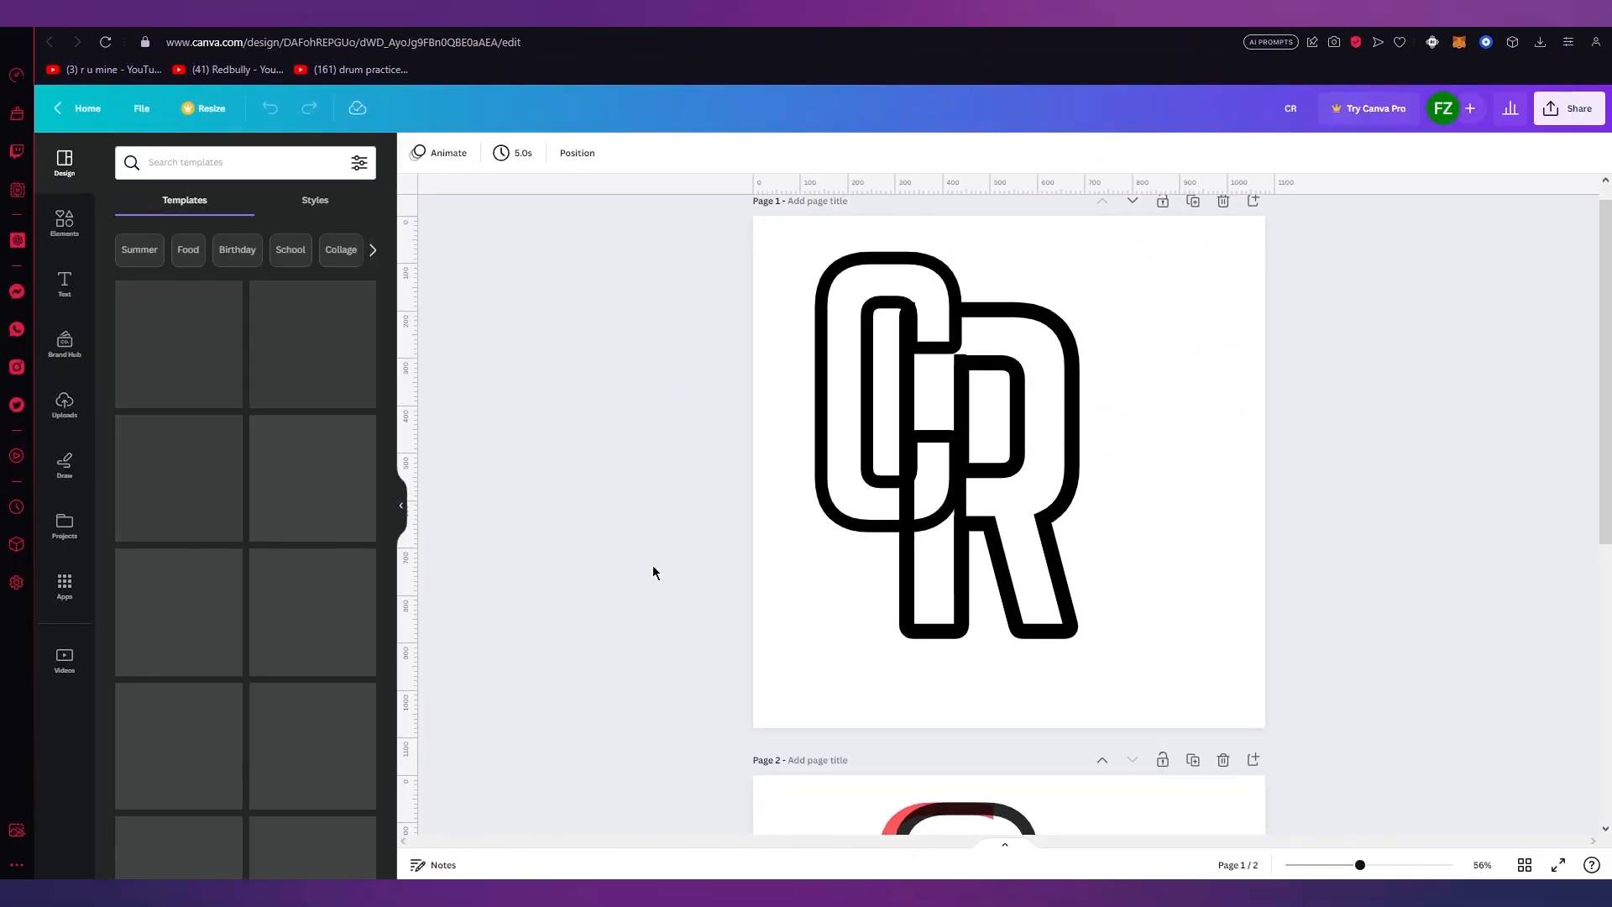
{"action": "scroll", "coordinate": [1314, 472], "scroll_direction": "down", "scroll_amount": 6}
{"action": "left_click_drag", "start_coordinate": [1451, 307], "coordinate": [1450, 614]}
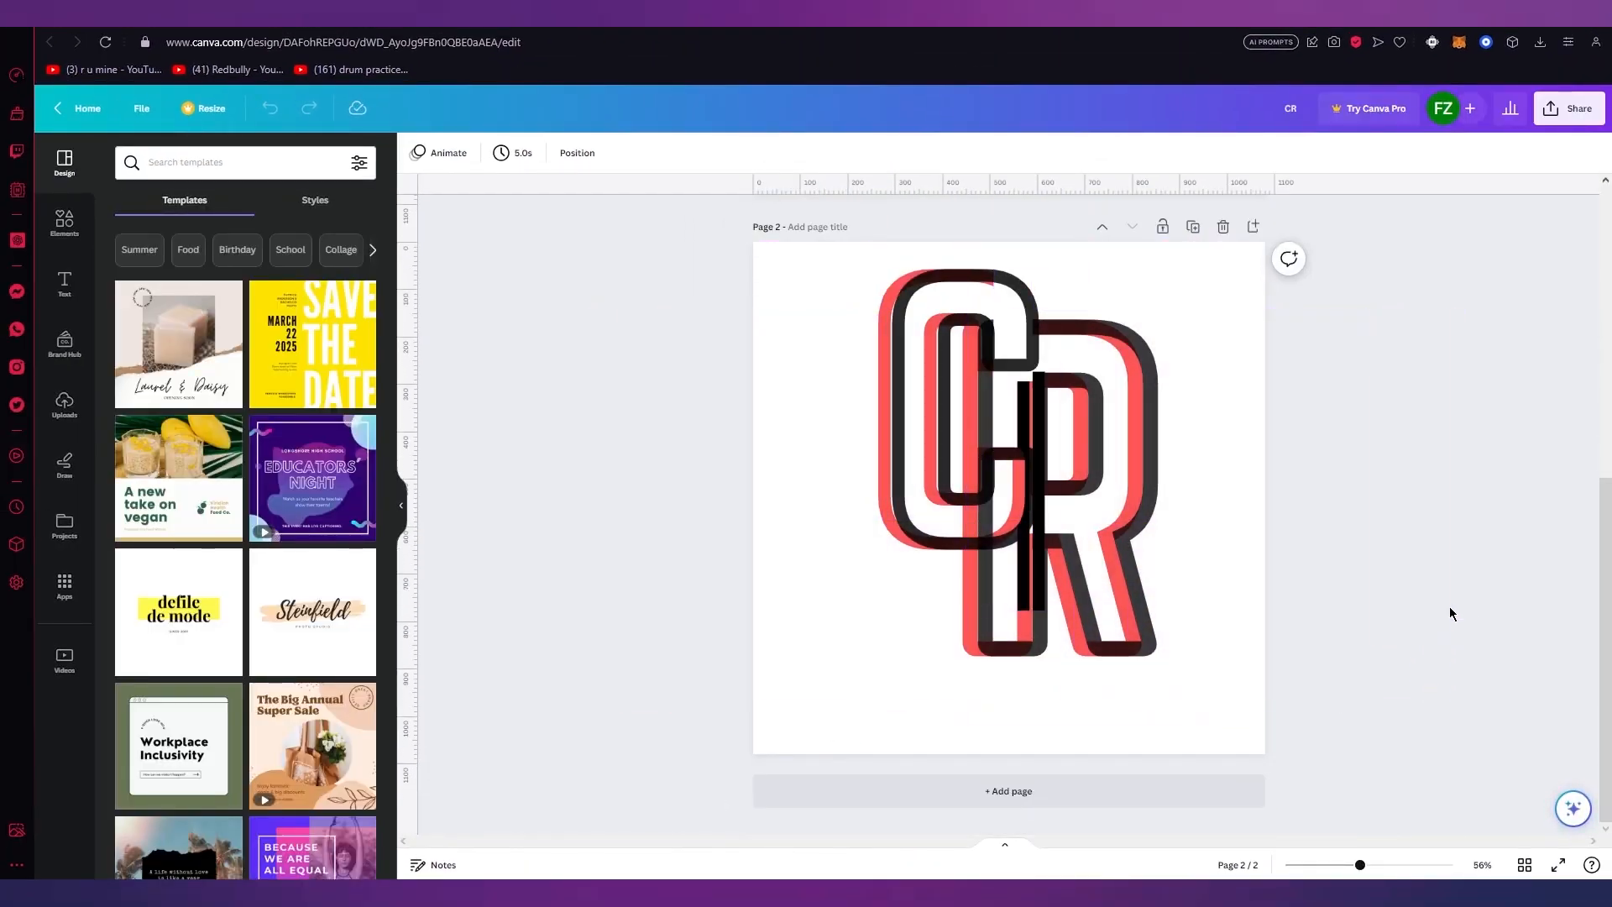
{"action": "scroll", "coordinate": [1369, 603], "scroll_direction": "up", "scroll_amount": 3}
{"action": "scroll", "coordinate": [1367, 596], "scroll_direction": "down", "scroll_amount": 2}
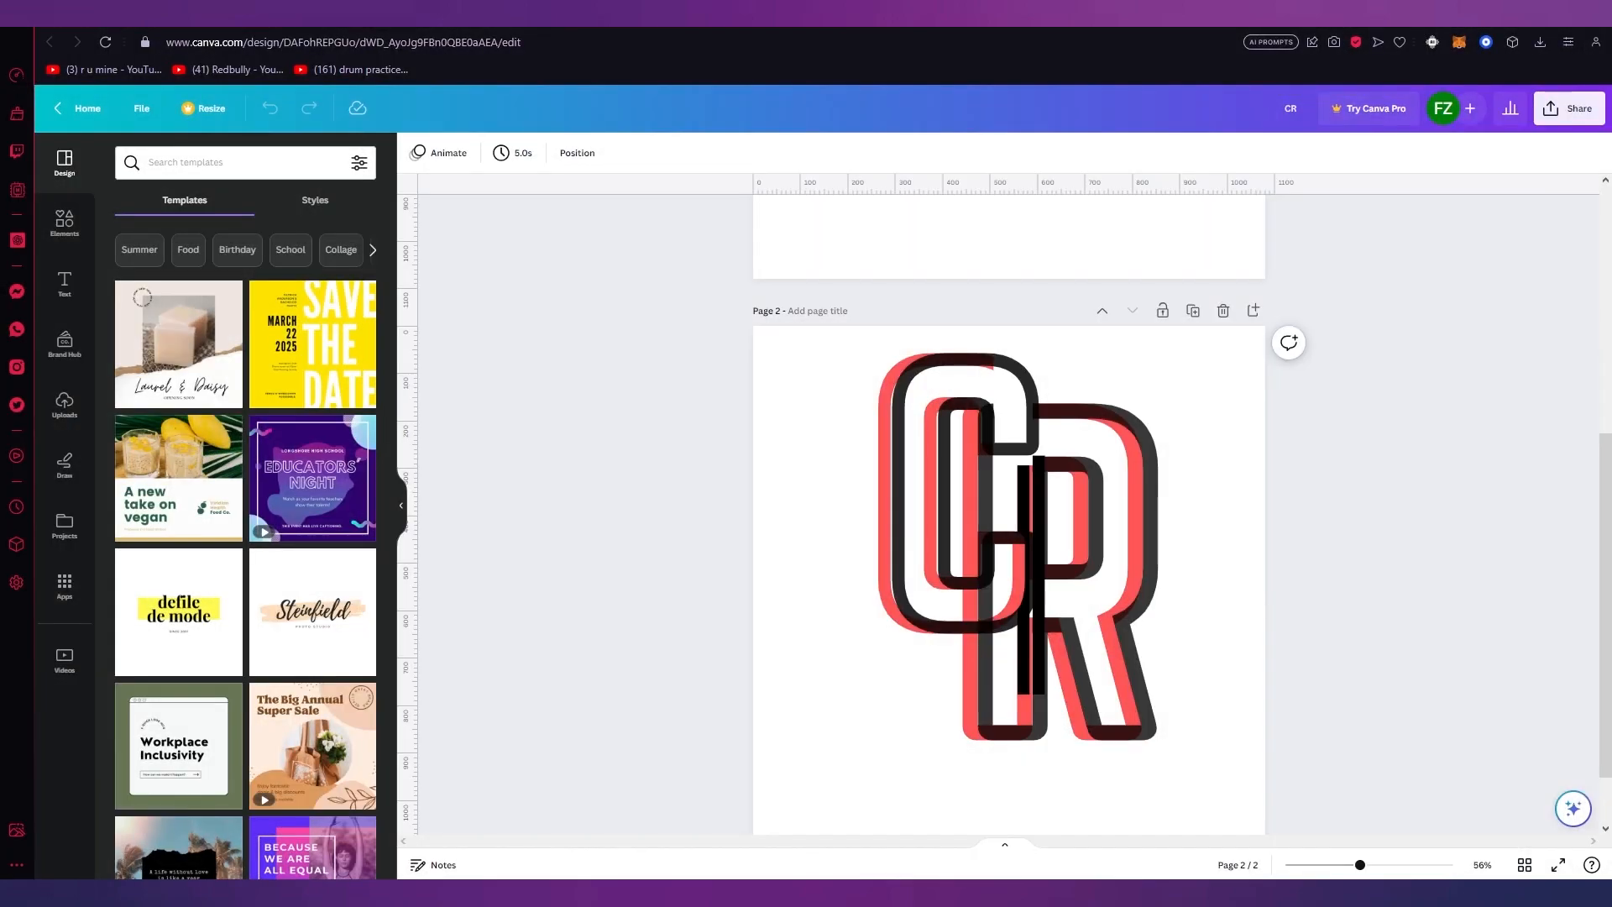
{"action": "scroll", "coordinate": [659, 444], "scroll_direction": "up", "scroll_amount": 4}
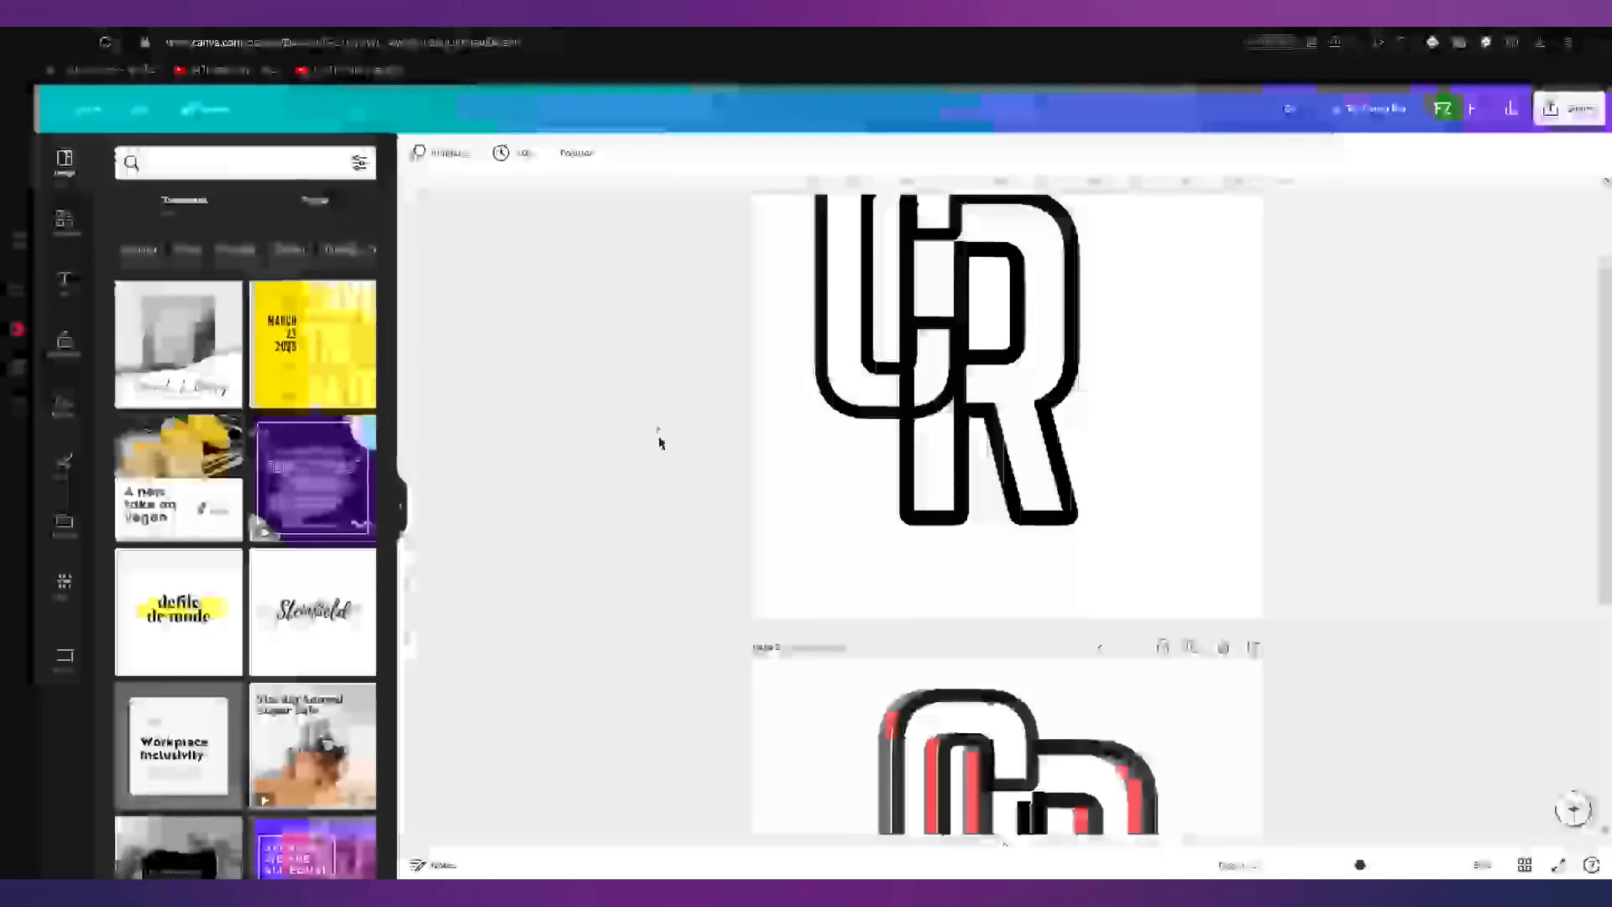
{"action": "scroll", "coordinate": [941, 414], "scroll_direction": "up", "scroll_amount": 3}
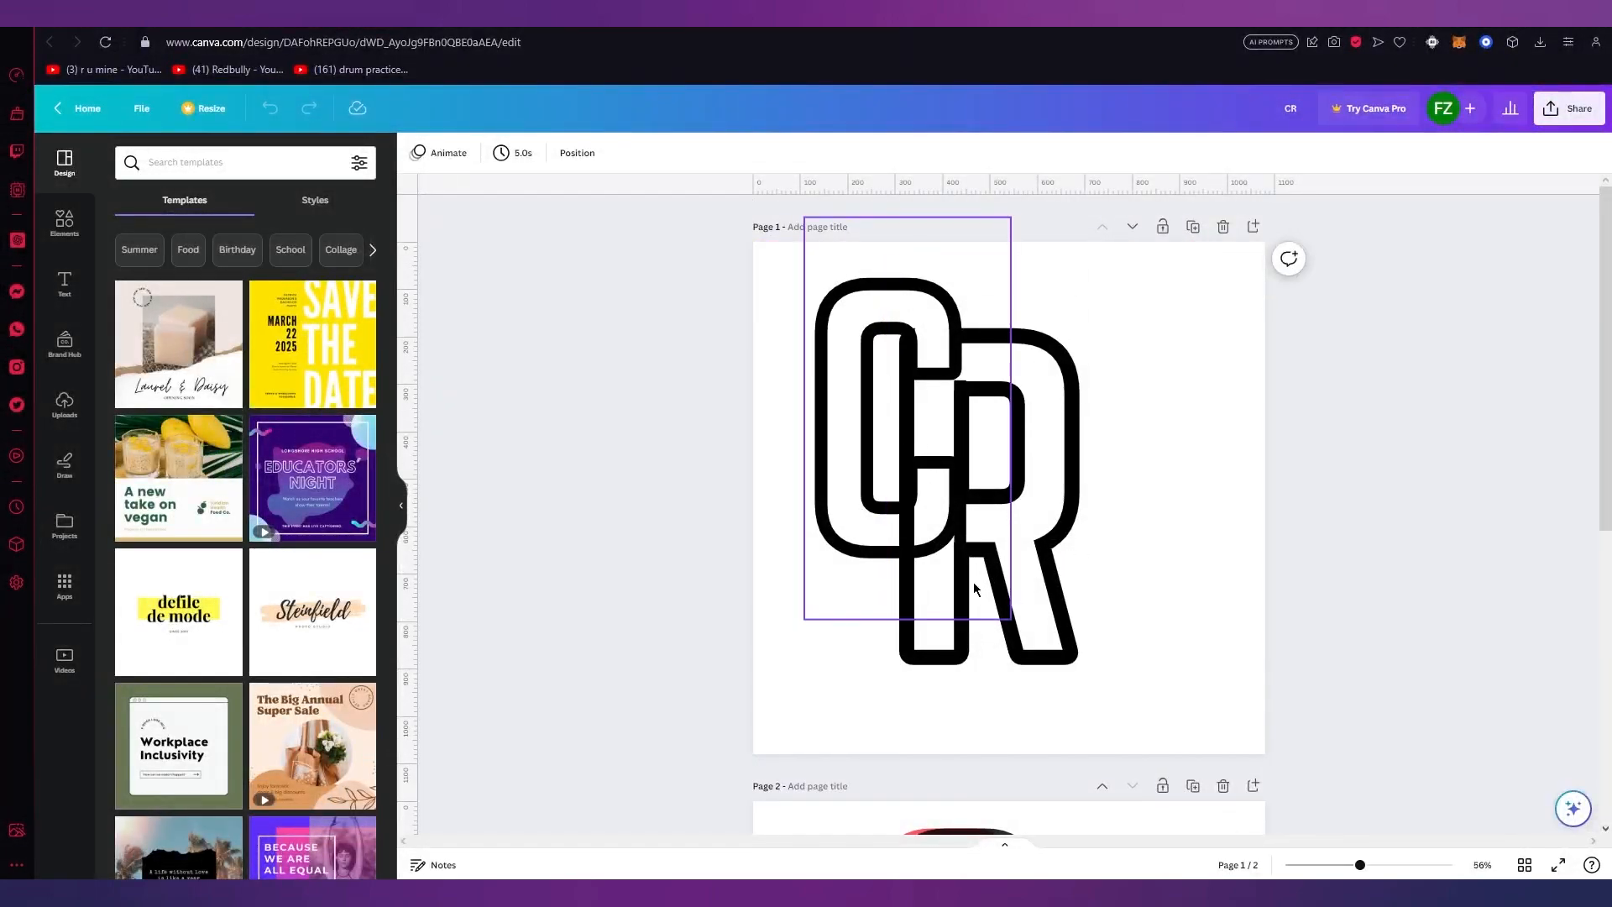
{"action": "scroll", "coordinate": [515, 398], "scroll_direction": "down", "scroll_amount": 10}
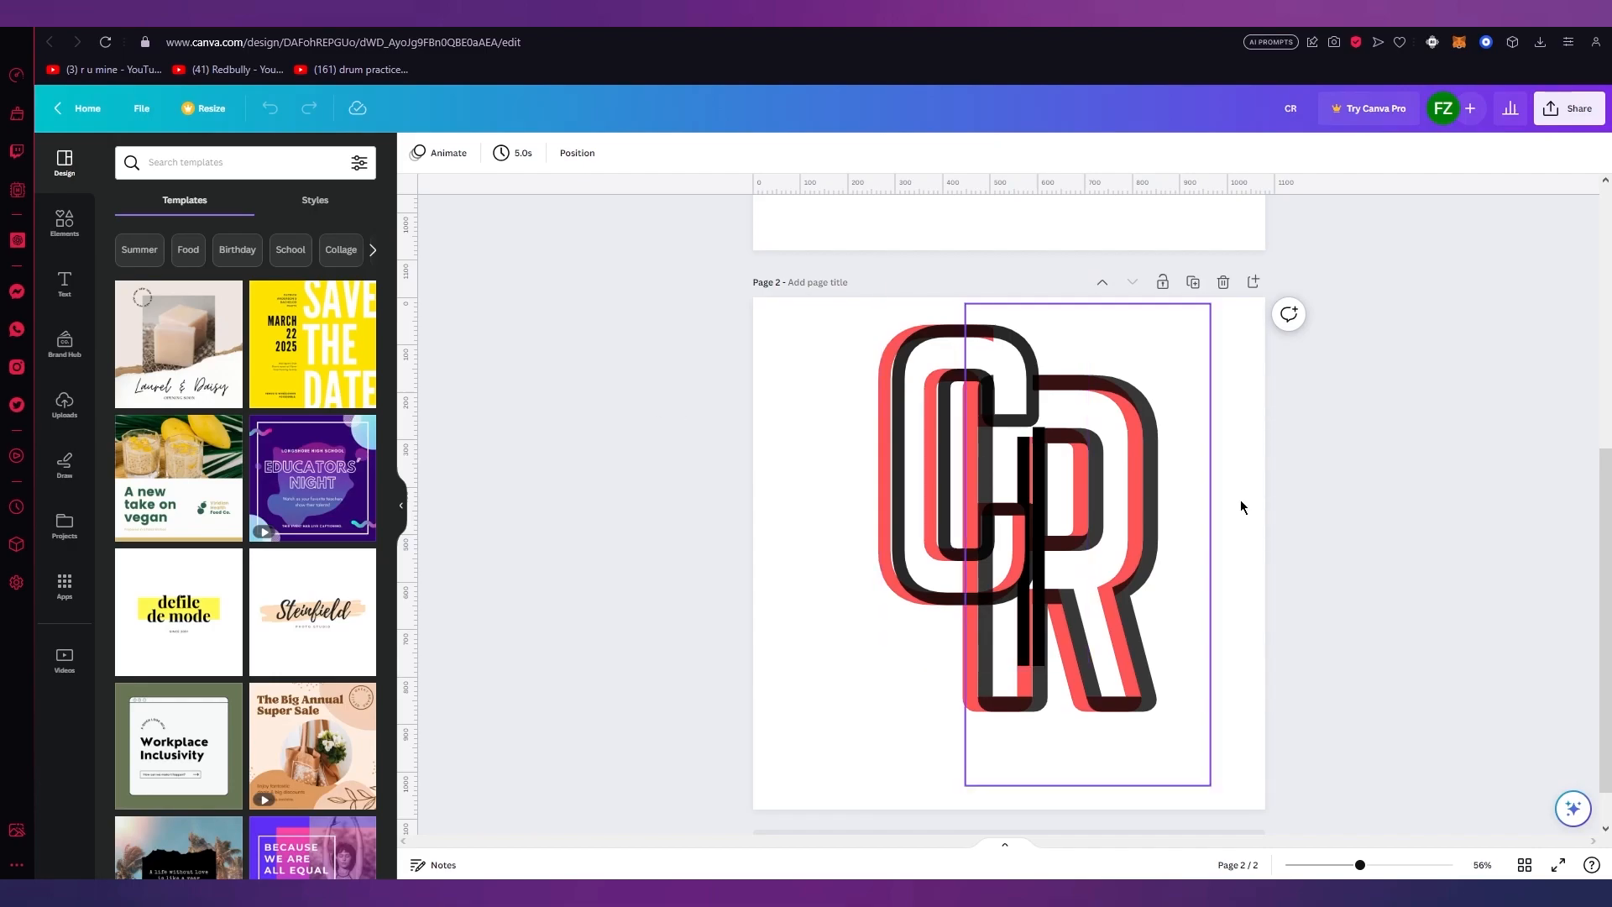
{"action": "left_click_drag", "start_coordinate": [680, 330], "coordinate": [1435, 658]}
{"action": "left_click_drag", "start_coordinate": [658, 364], "coordinate": [1491, 703]}
{"action": "left_click", "coordinate": [1473, 690]}
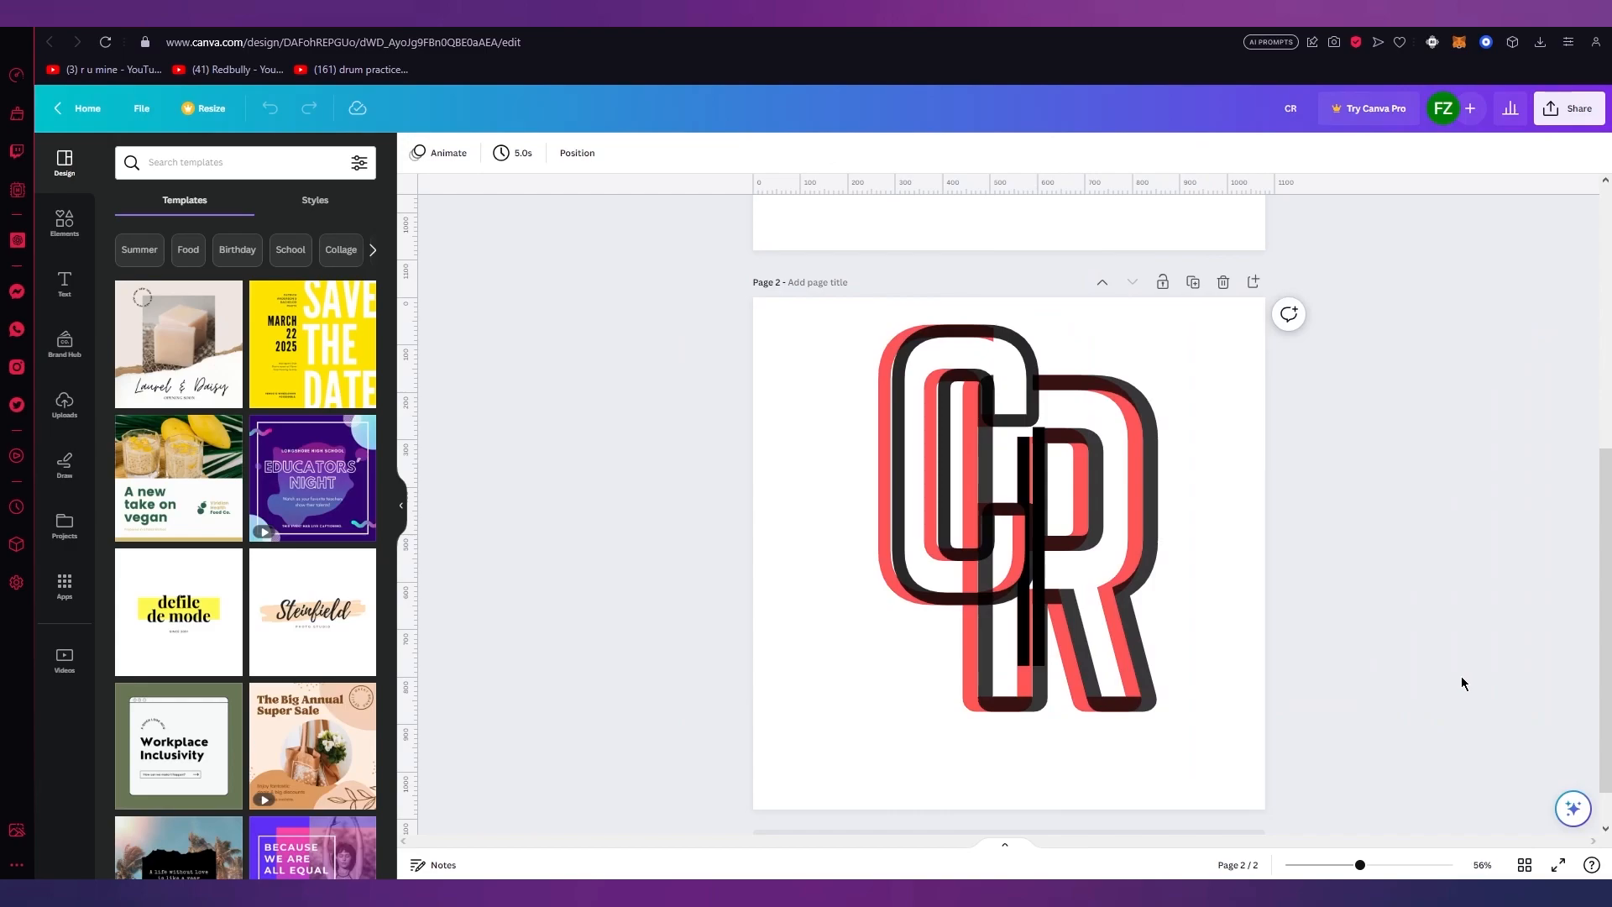
Step: Switch to the Canva home page and show the overview of plans and pricing
{"action": "left_click", "coordinate": [290, 14]}
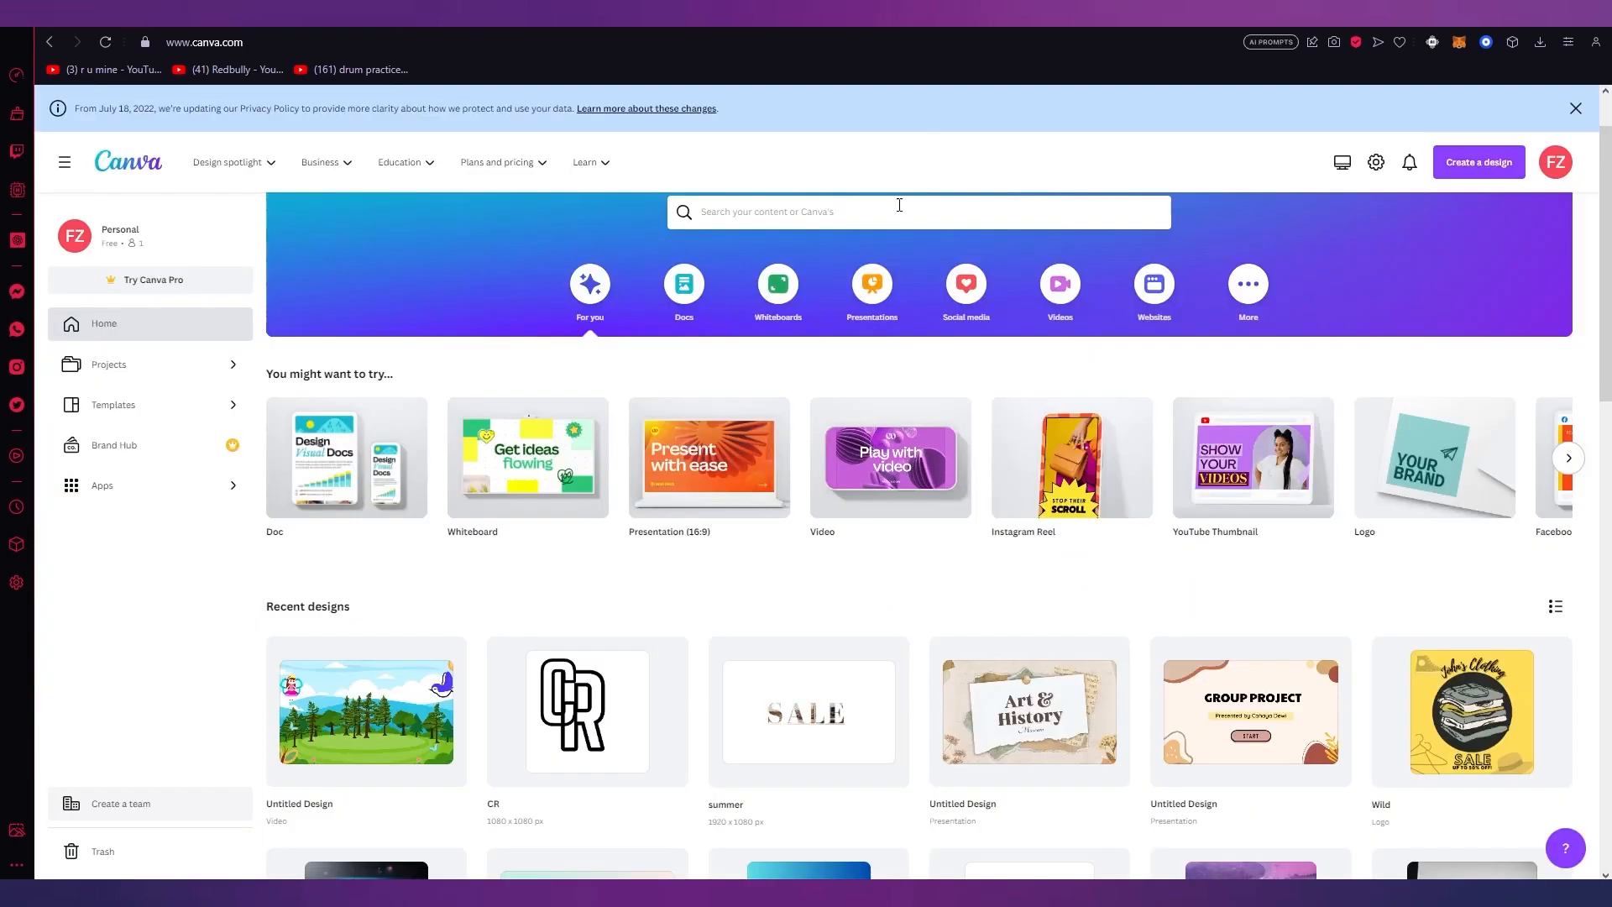
{"action": "mouse_move", "coordinate": [497, 162]}
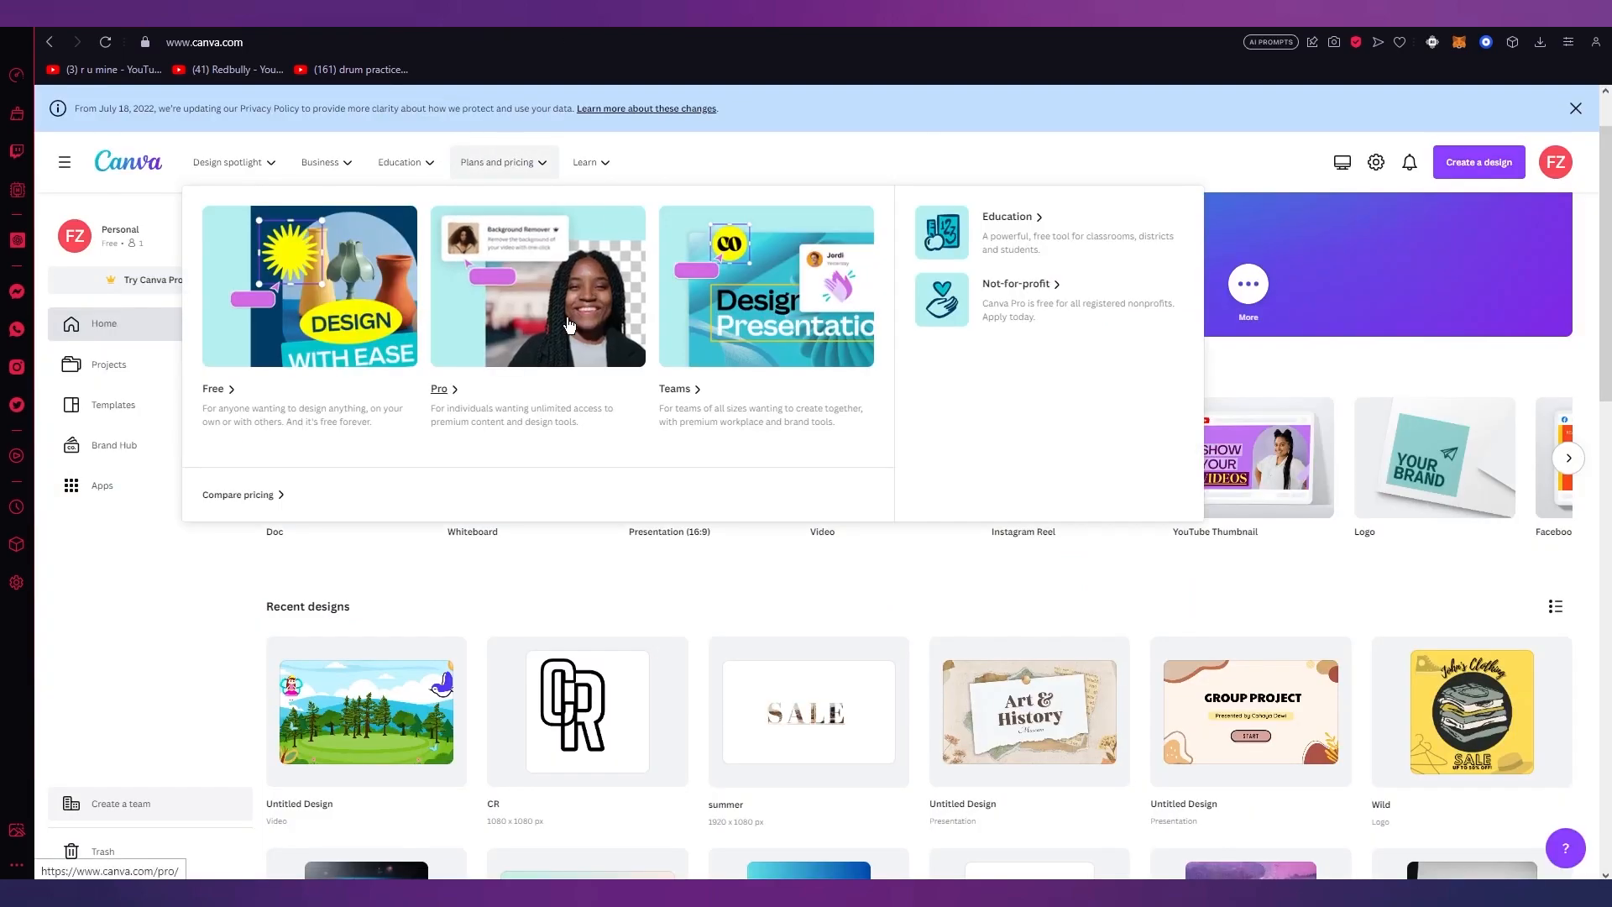